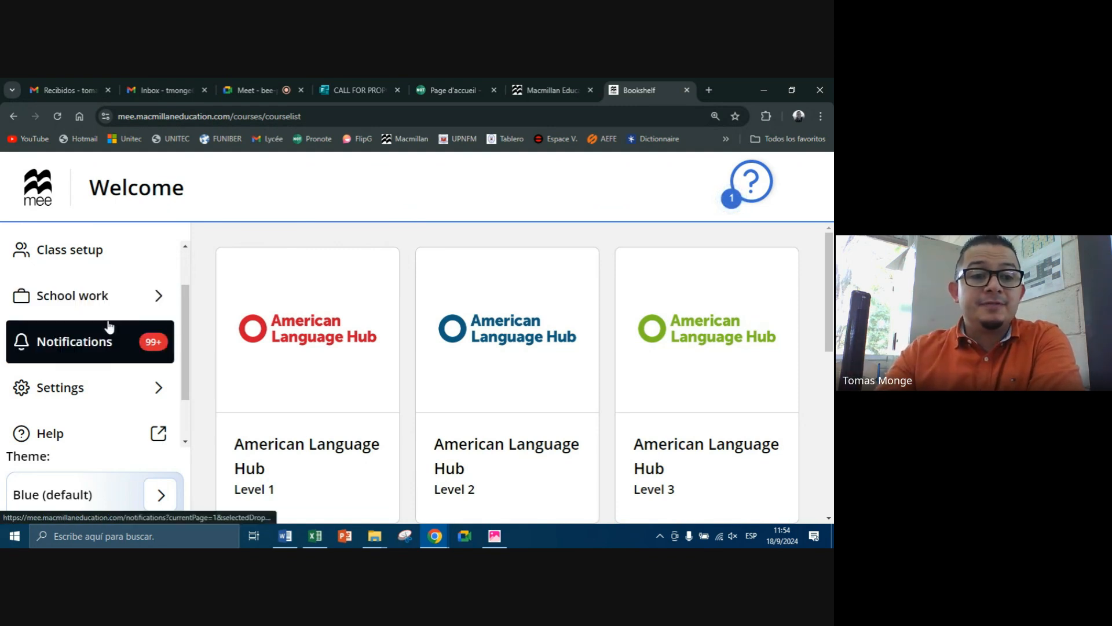
Open the School work homework dashboard and show the active homework assignments
scroll(104, 290, up, 1)
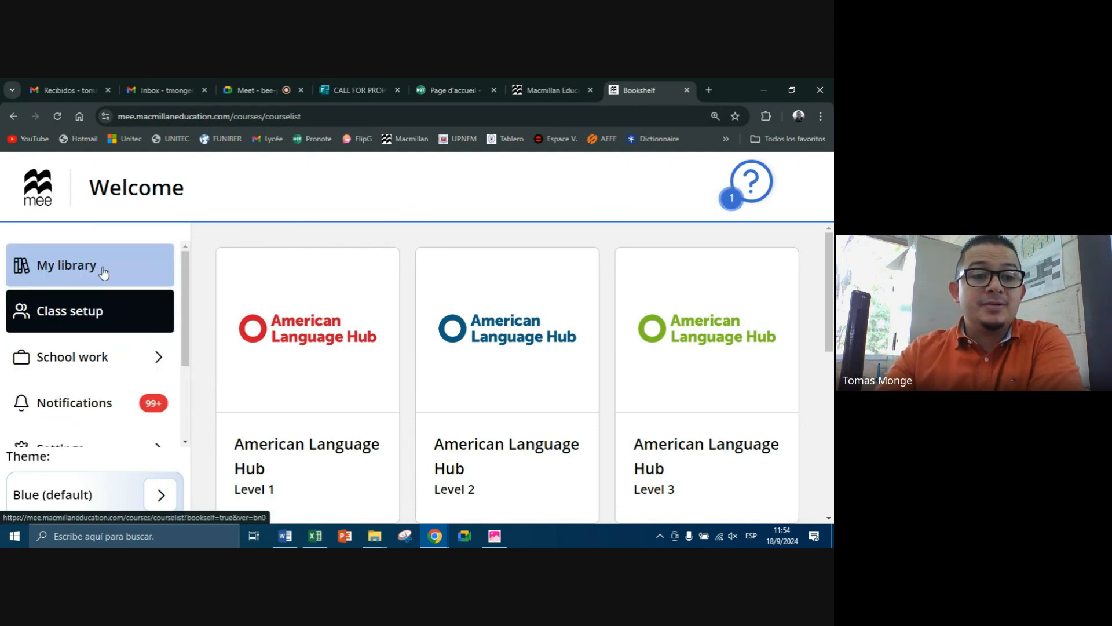
click(102, 361)
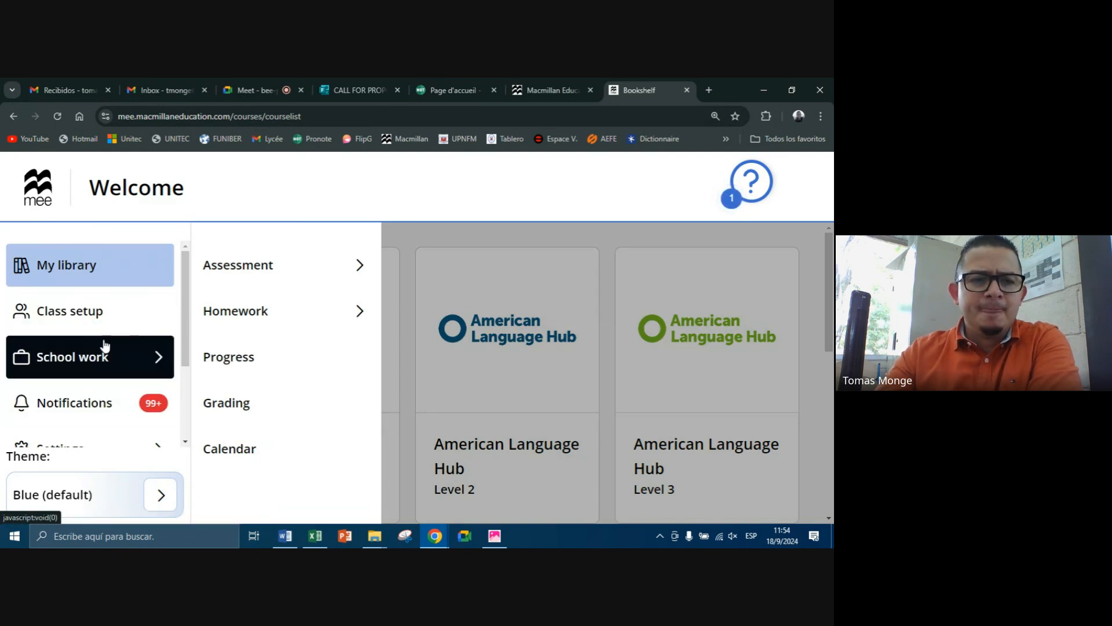
click(265, 316)
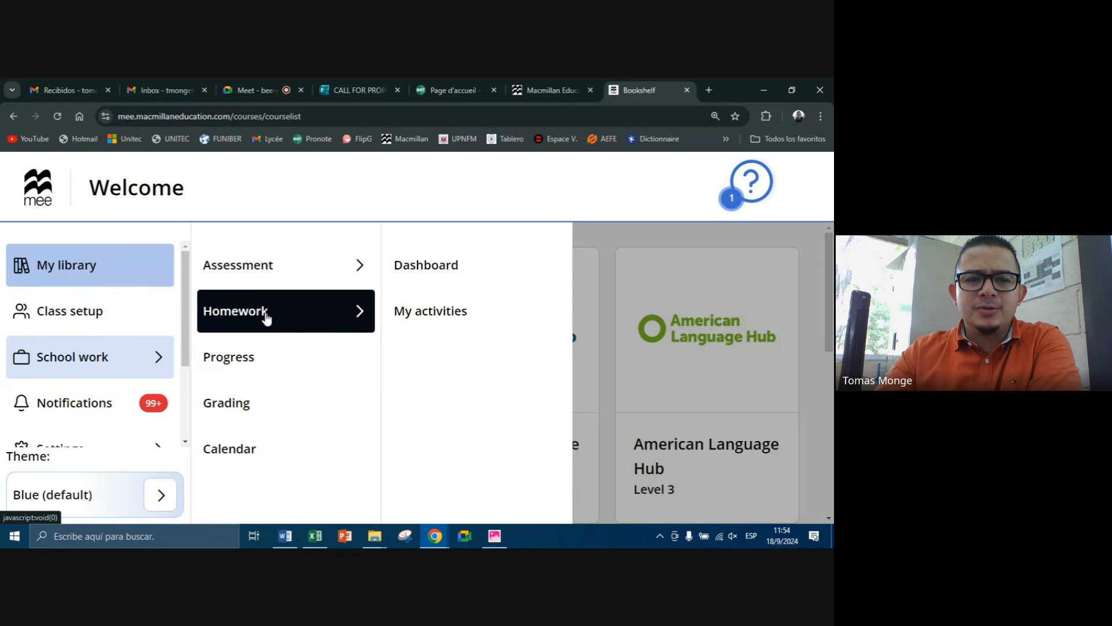
click(424, 278)
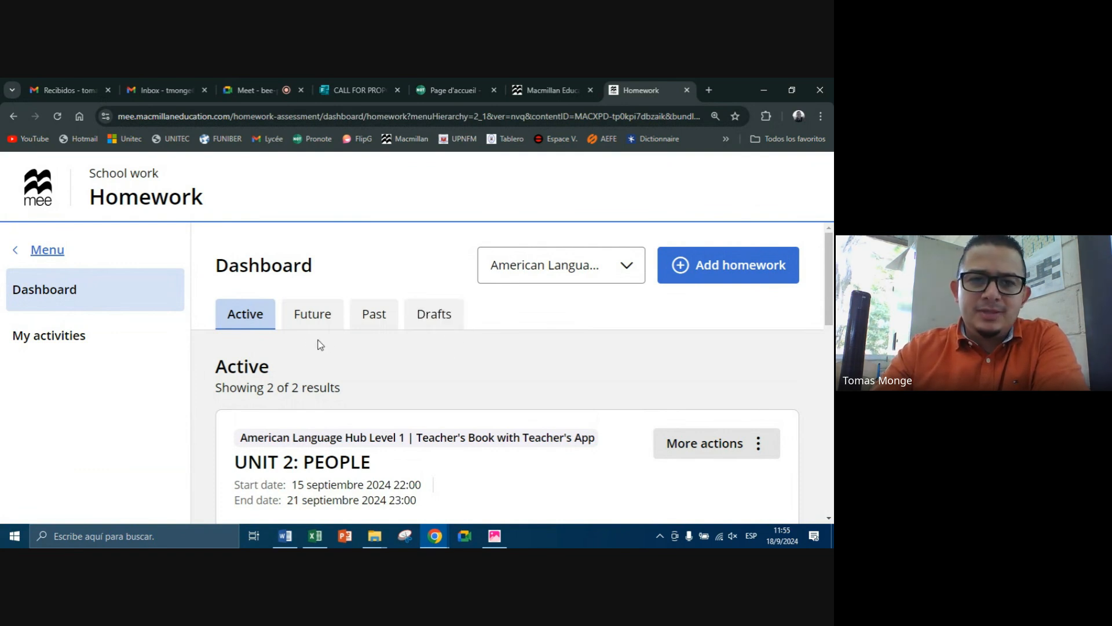
click(253, 318)
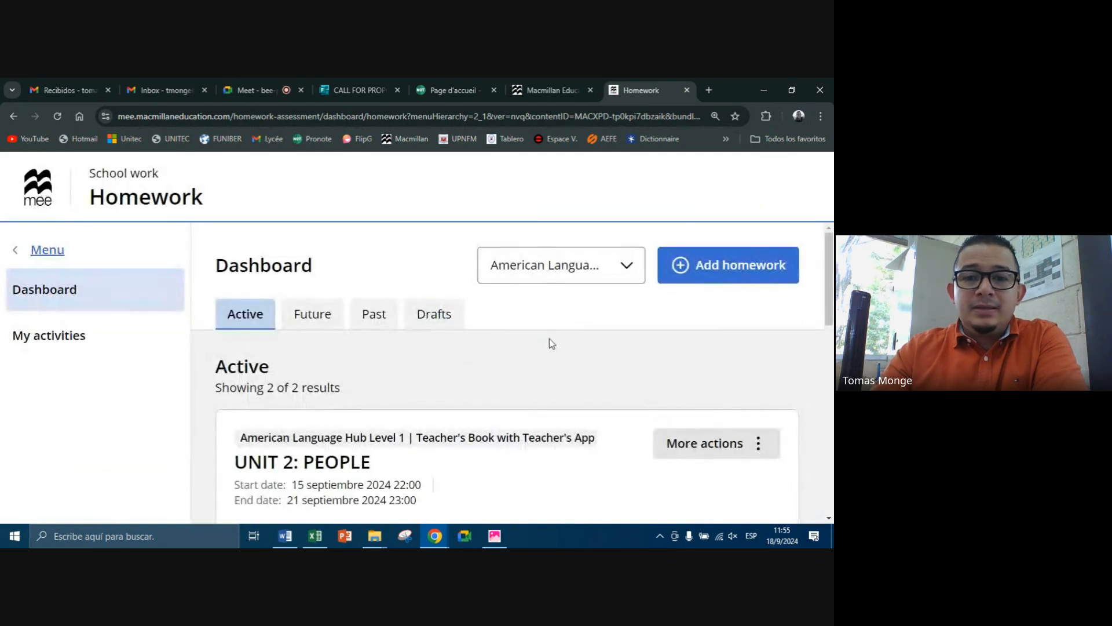
Switch the homework dashboard to the American Language Hub Starter Teacher's Book with Teacher's App
click(624, 280)
scroll(566, 342, down, 10)
scroll(585, 332, up, 5)
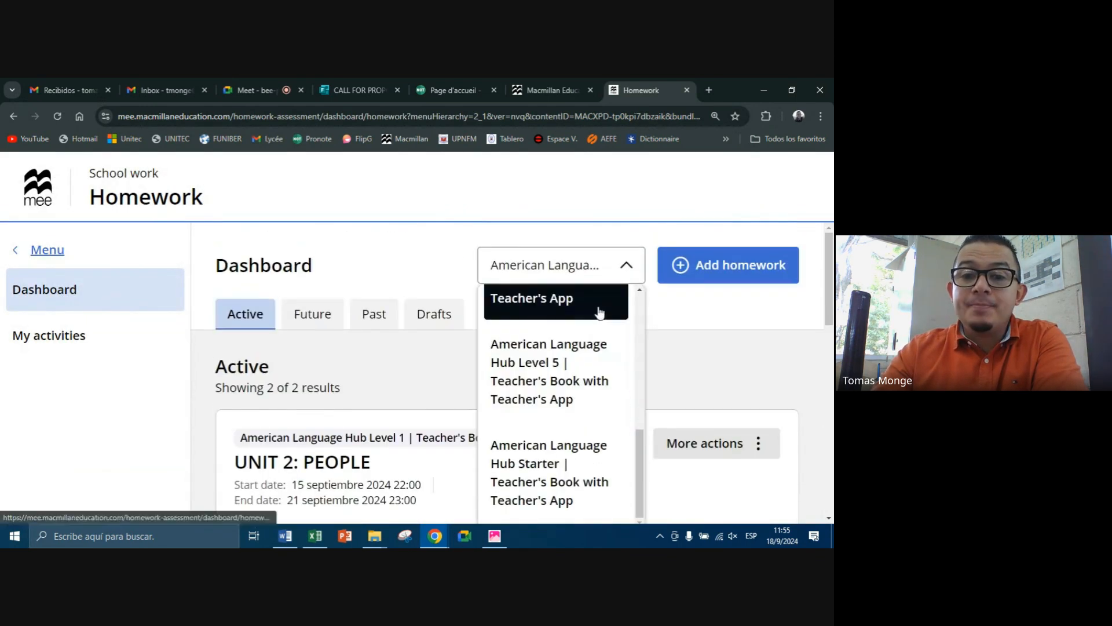
scroll(596, 327, down, 2)
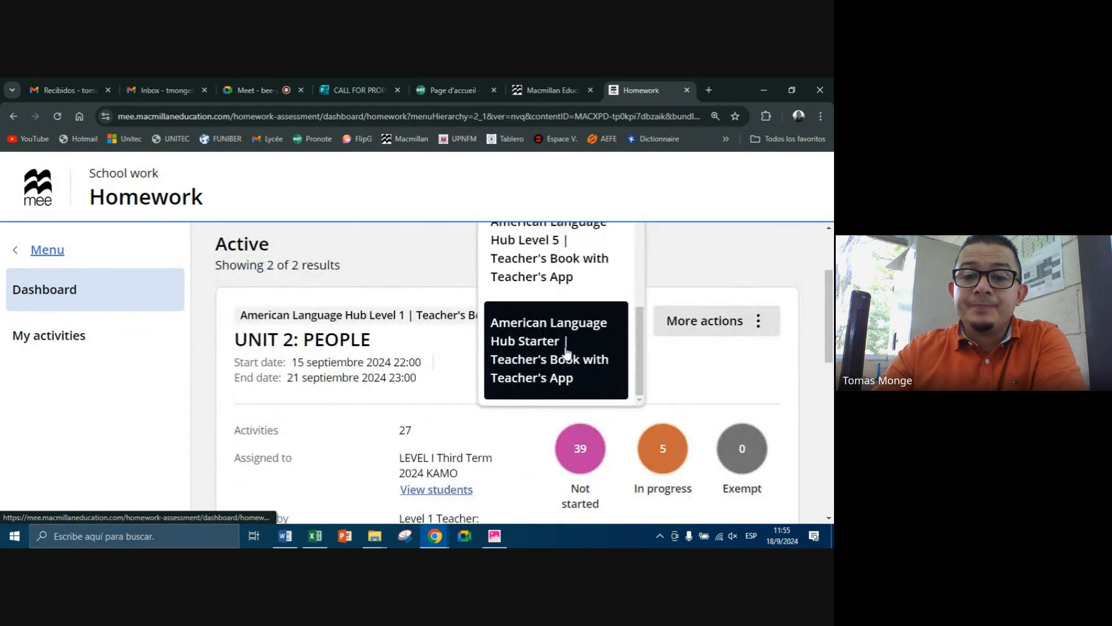
scroll(638, 290, up, 3)
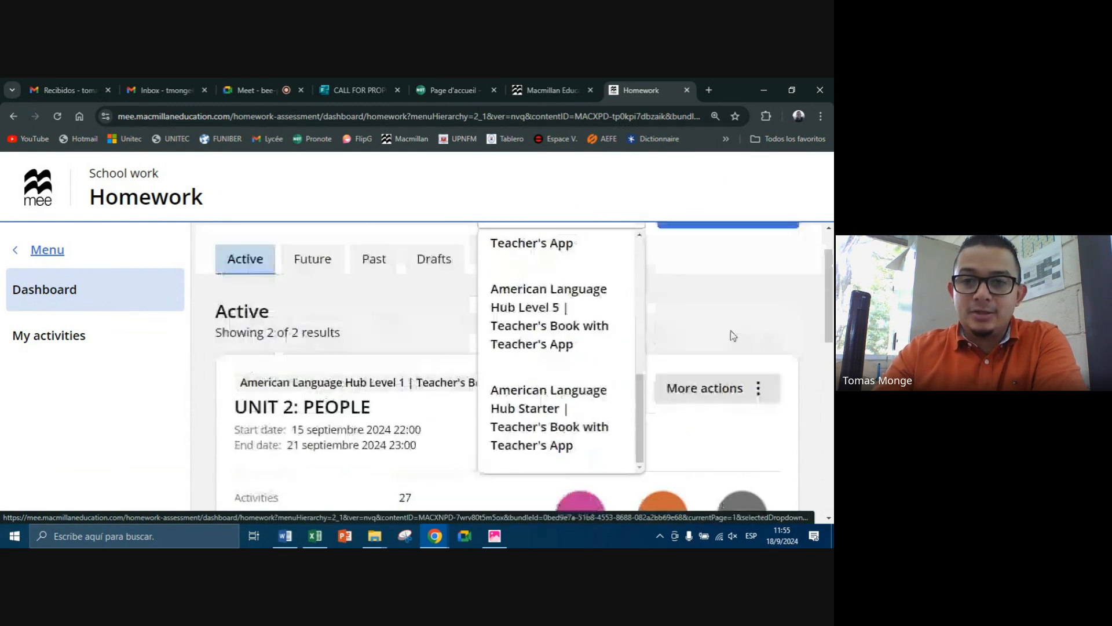
click(635, 273)
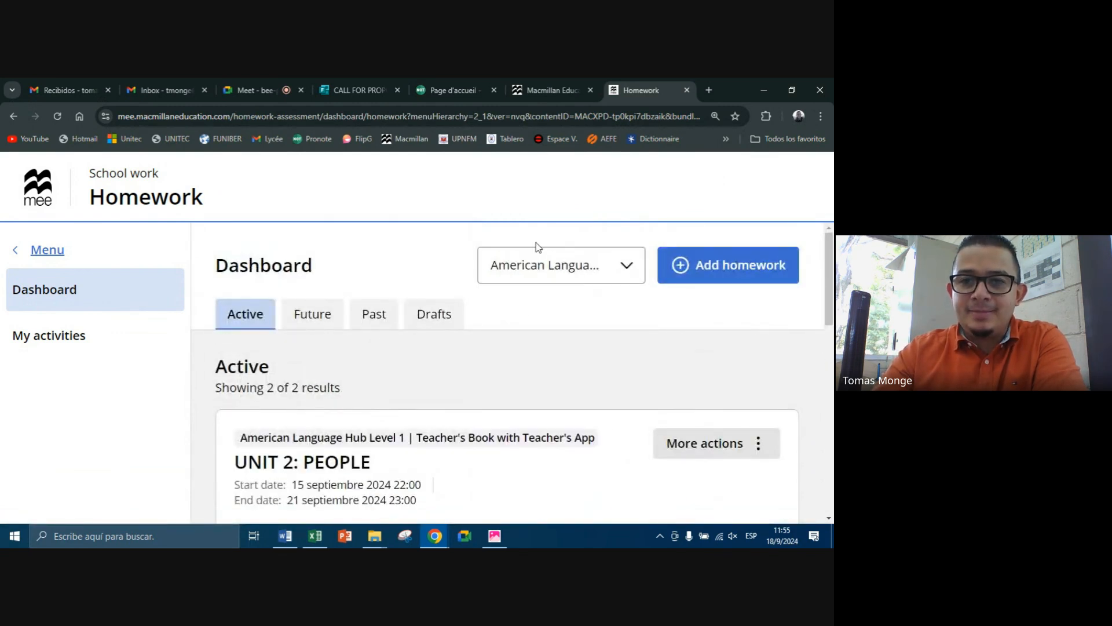
click(598, 270)
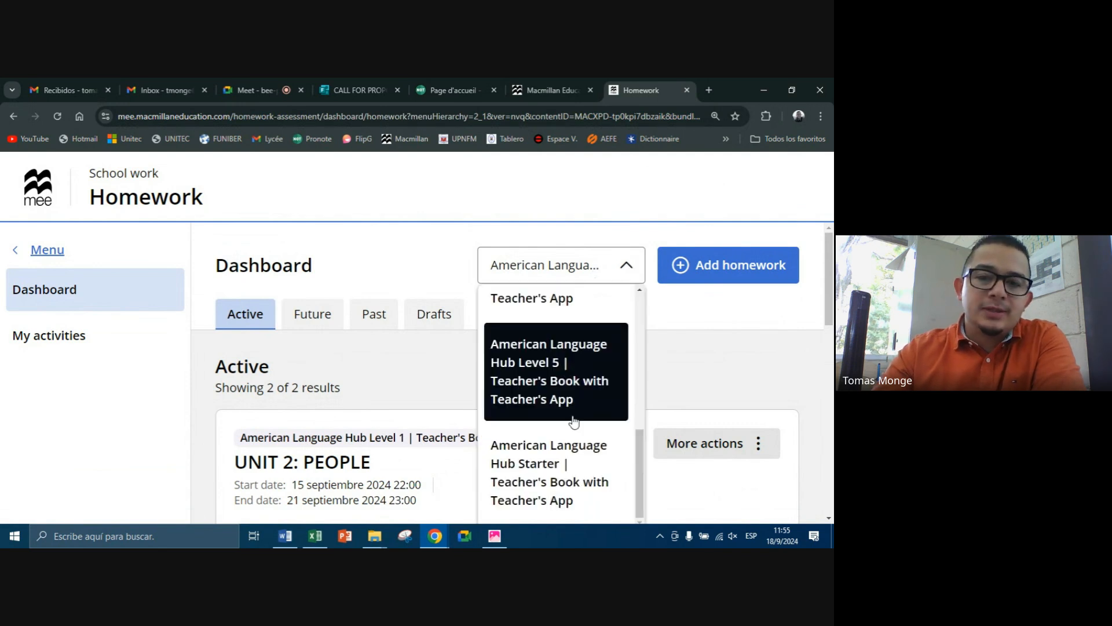
click(562, 462)
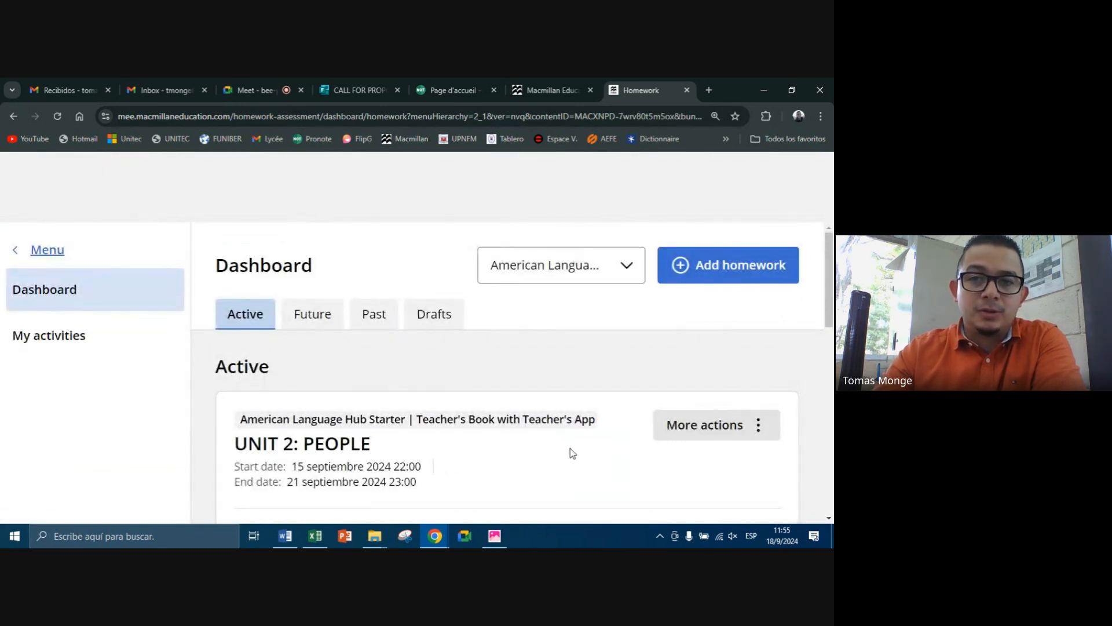
Create a new homework named "Unit 1 - Nice to Meet You (III AP, 2024)" and save it
click(759, 266)
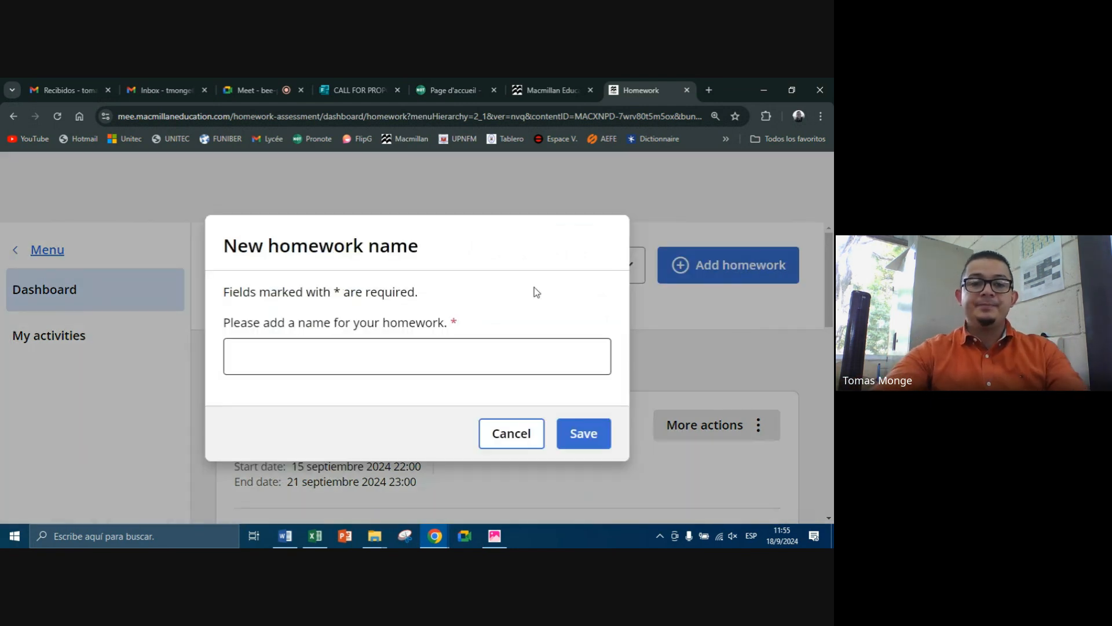
click(261, 355)
text(Unit 1 - Nice to Meet You)
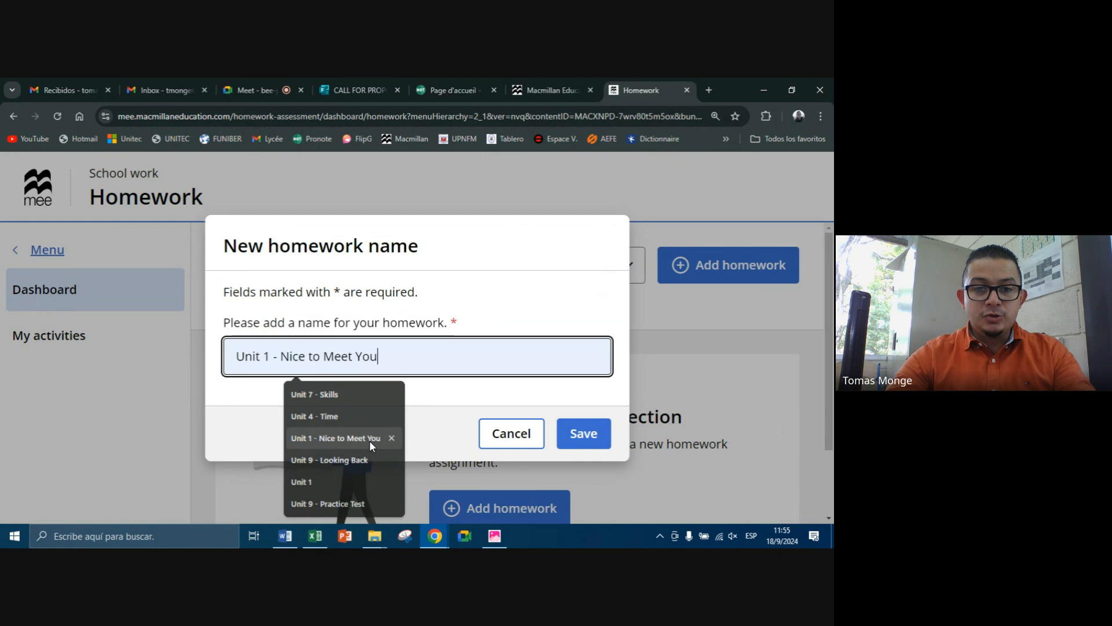
click(370, 440)
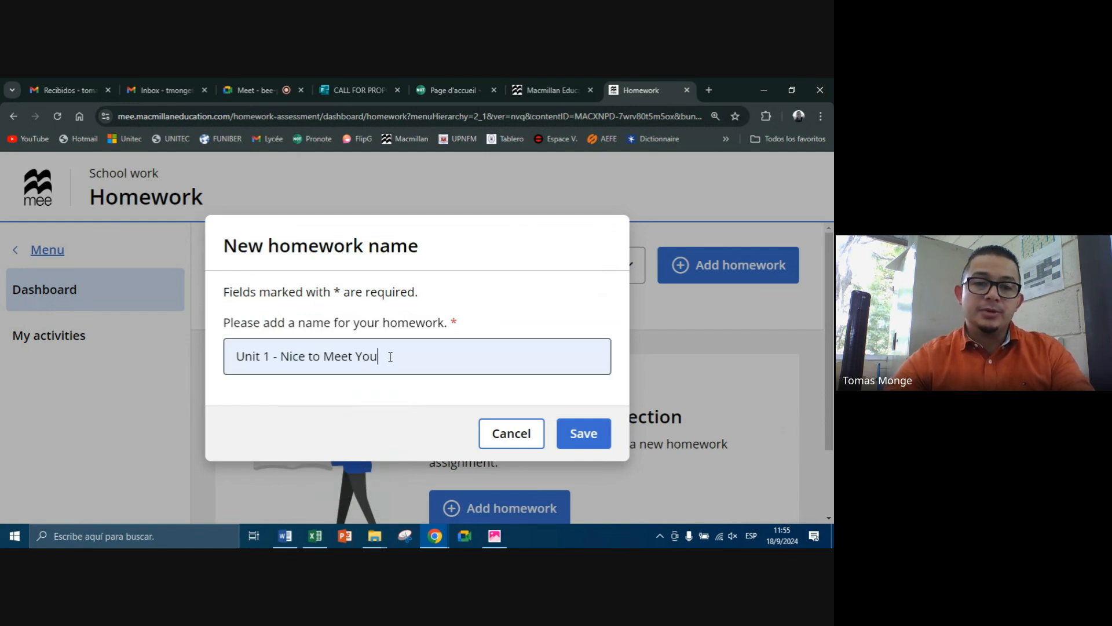
text(()
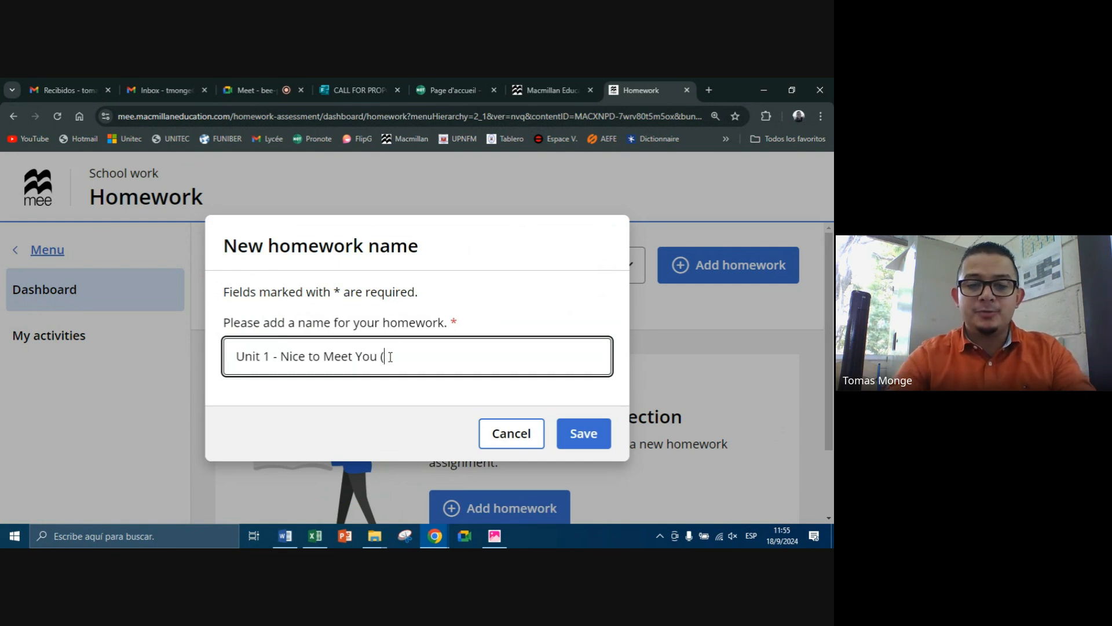
text(III AP, 20)
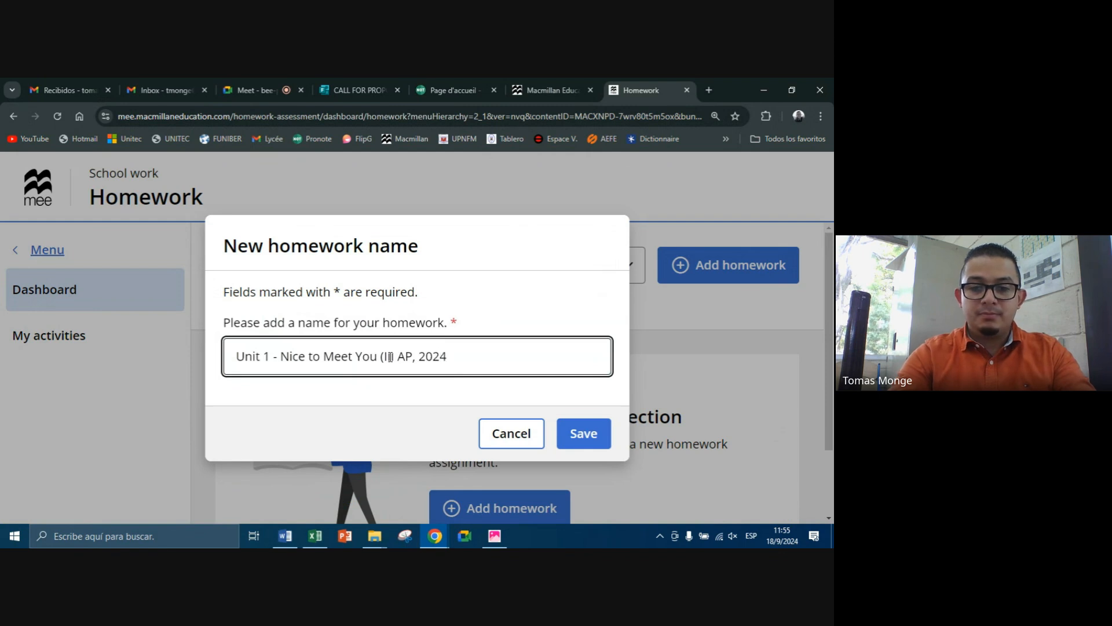
text(24))
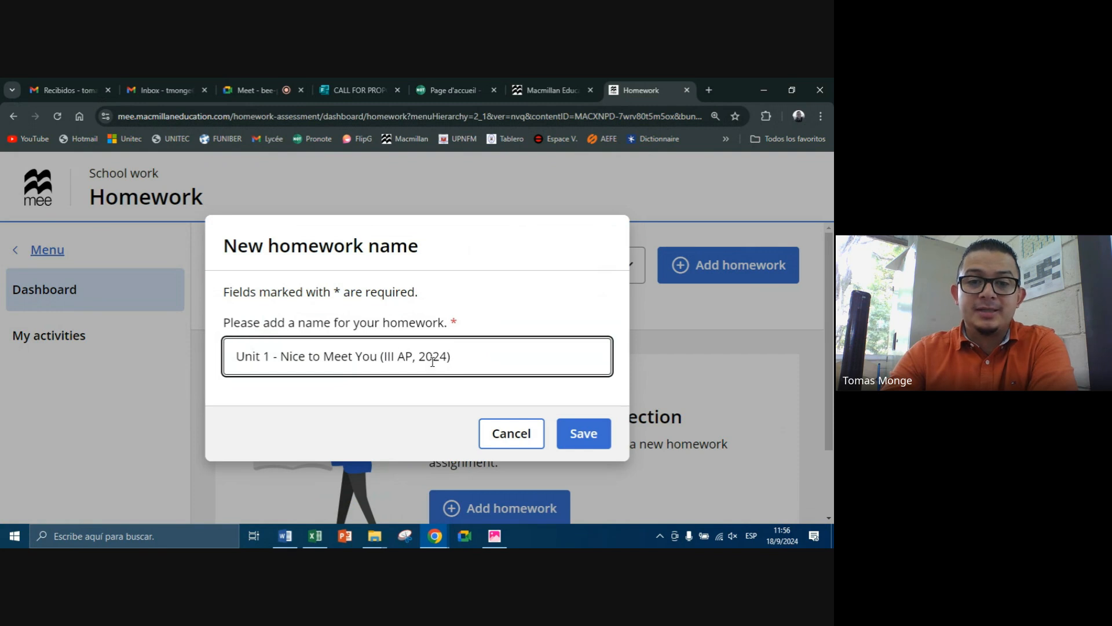
click(582, 434)
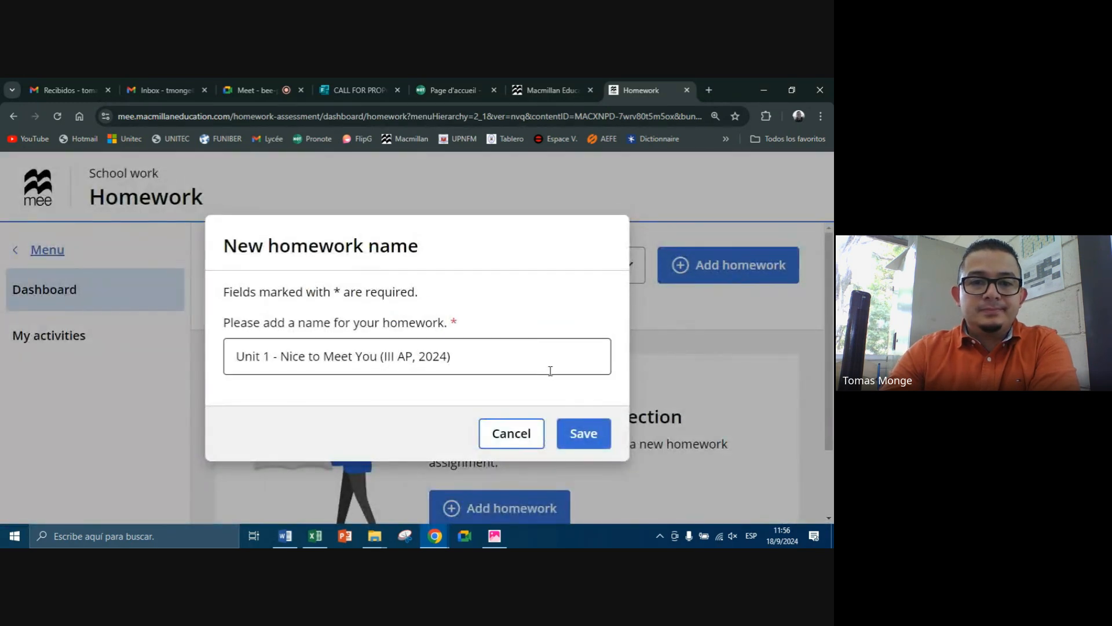
key(Return)
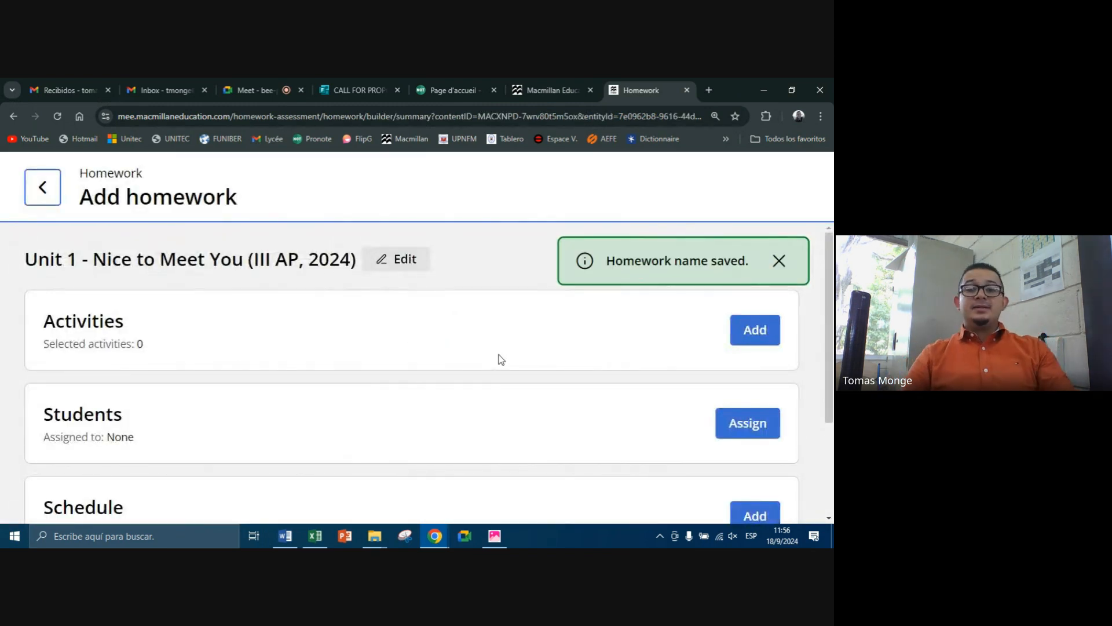
Start adding activities to the homework, using the Preparation and Practice component as their source
scroll(547, 410, down, 2)
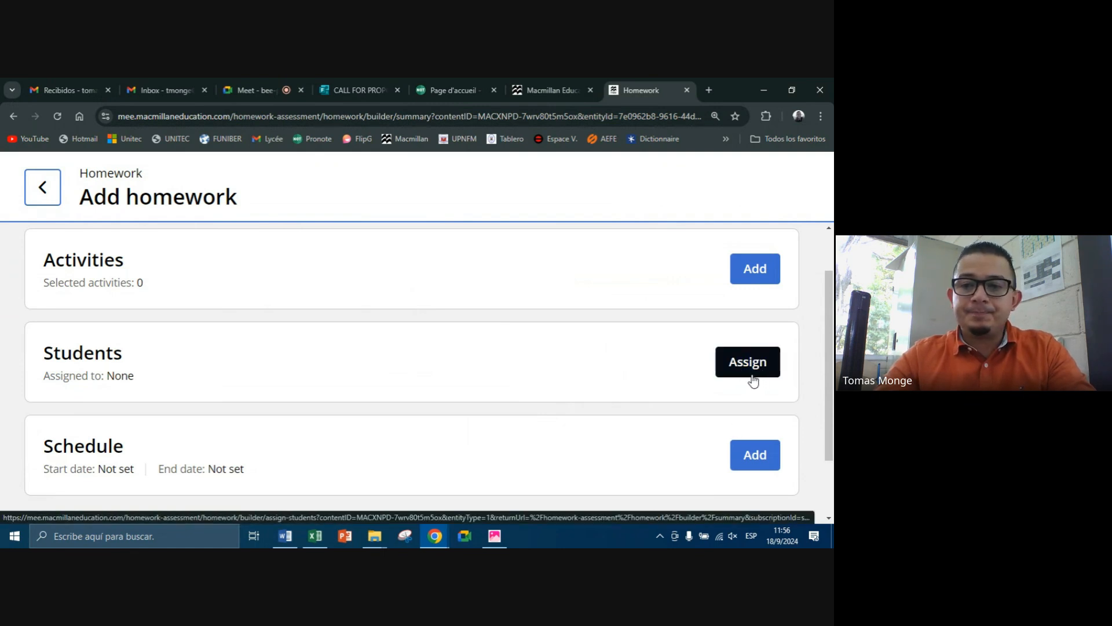
click(757, 273)
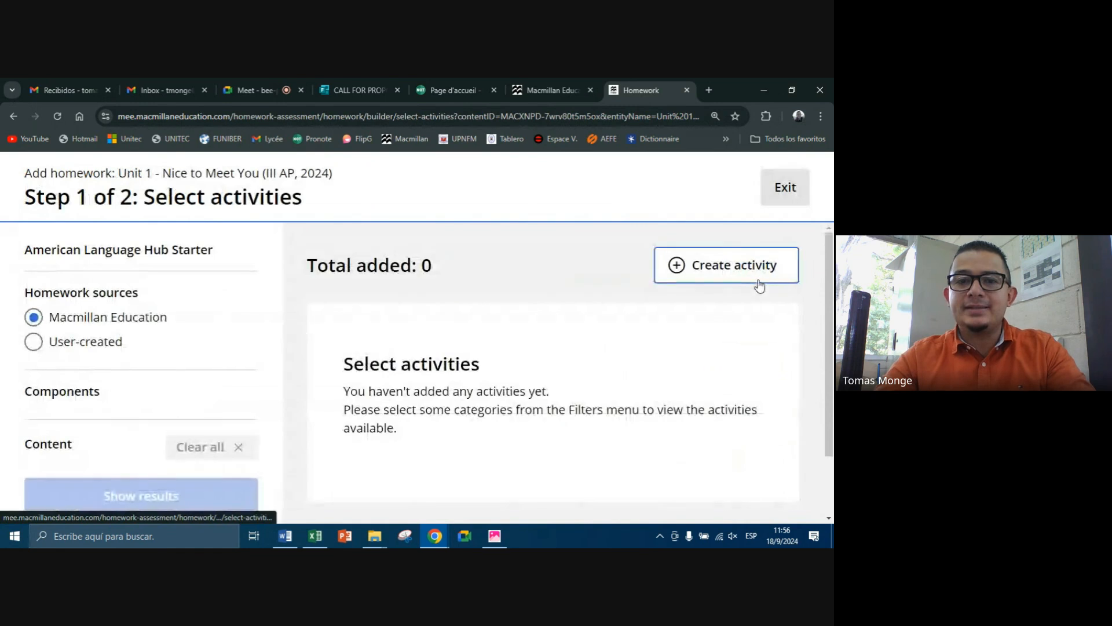
scroll(398, 339, down, 1)
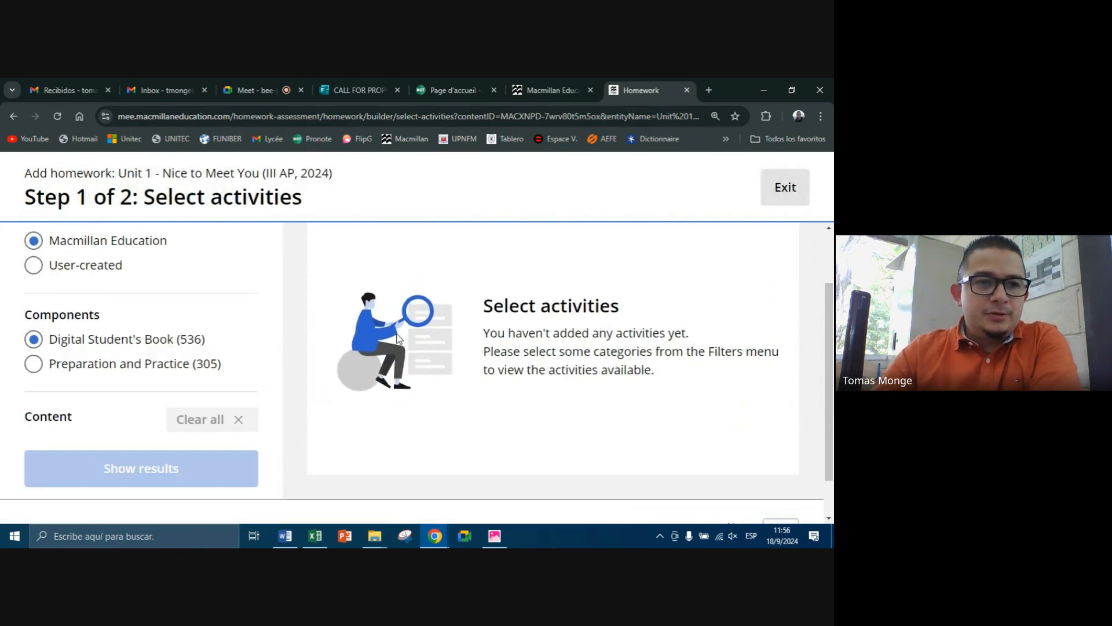
scroll(230, 317, up, 1)
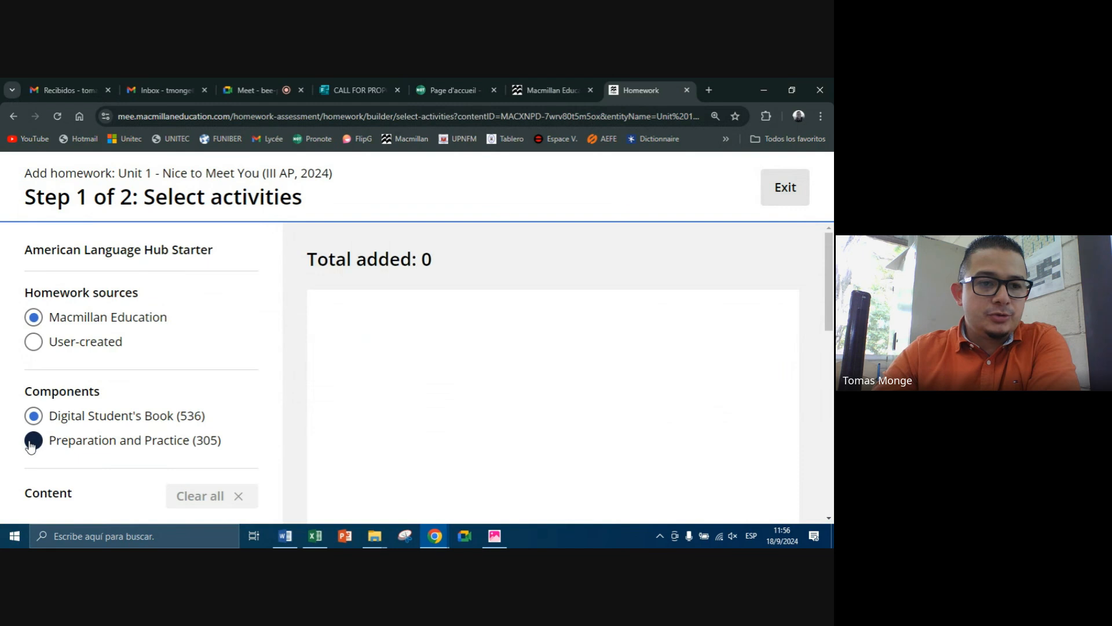
click(32, 449)
Filter the activities to Unit 1 lessons 1.1 Say hello, 1.2 What's your job?, 1.3 Speaking and 1.4 Writing, and show the results
scroll(232, 360, down, 2)
scroll(249, 336, down, 2)
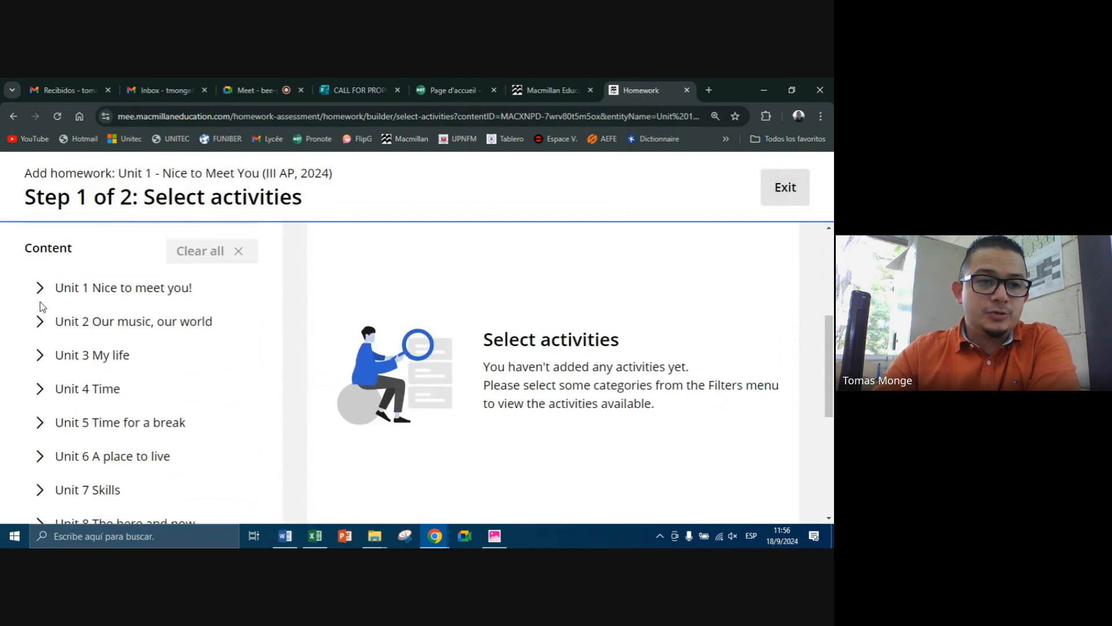
click(40, 290)
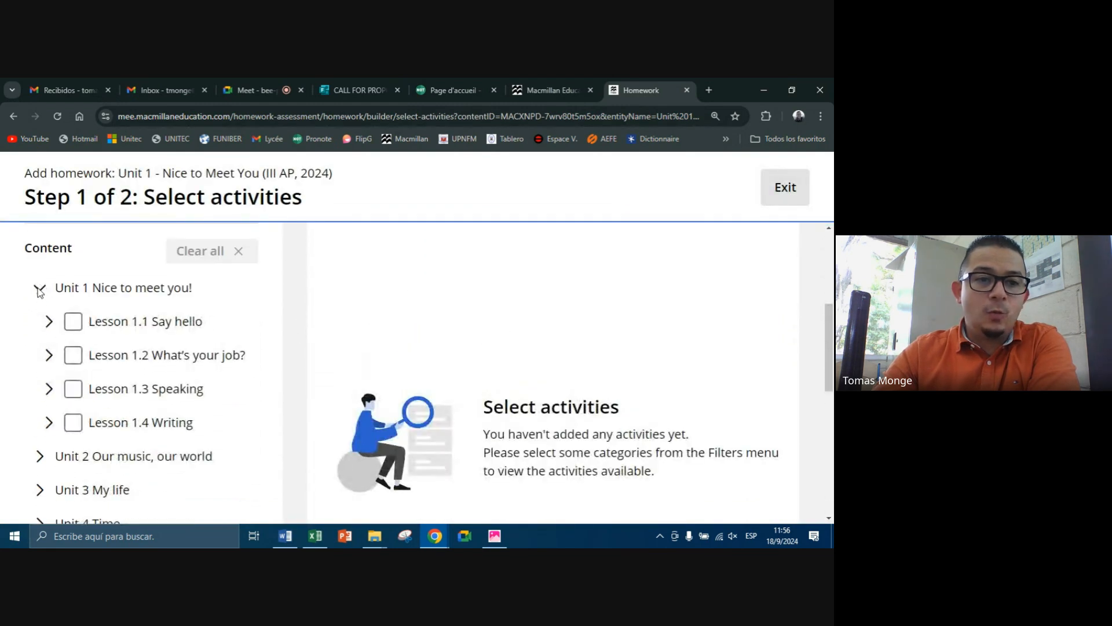
click(73, 321)
scroll(82, 377, down, 2)
click(73, 299)
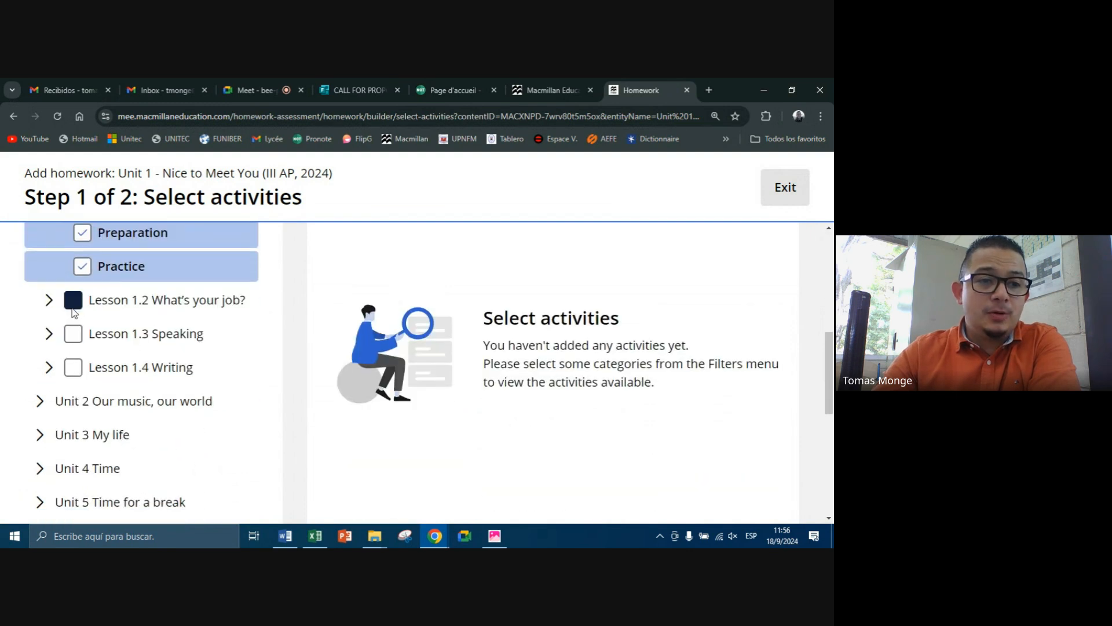
click(73, 401)
click(73, 468)
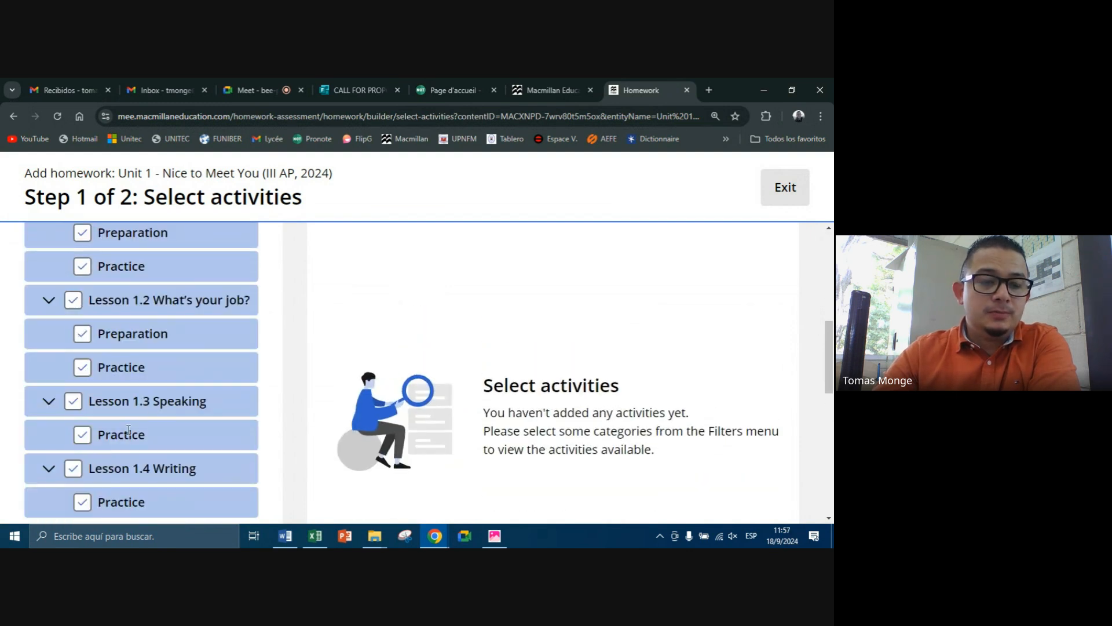
scroll(223, 324, down, 8)
click(120, 422)
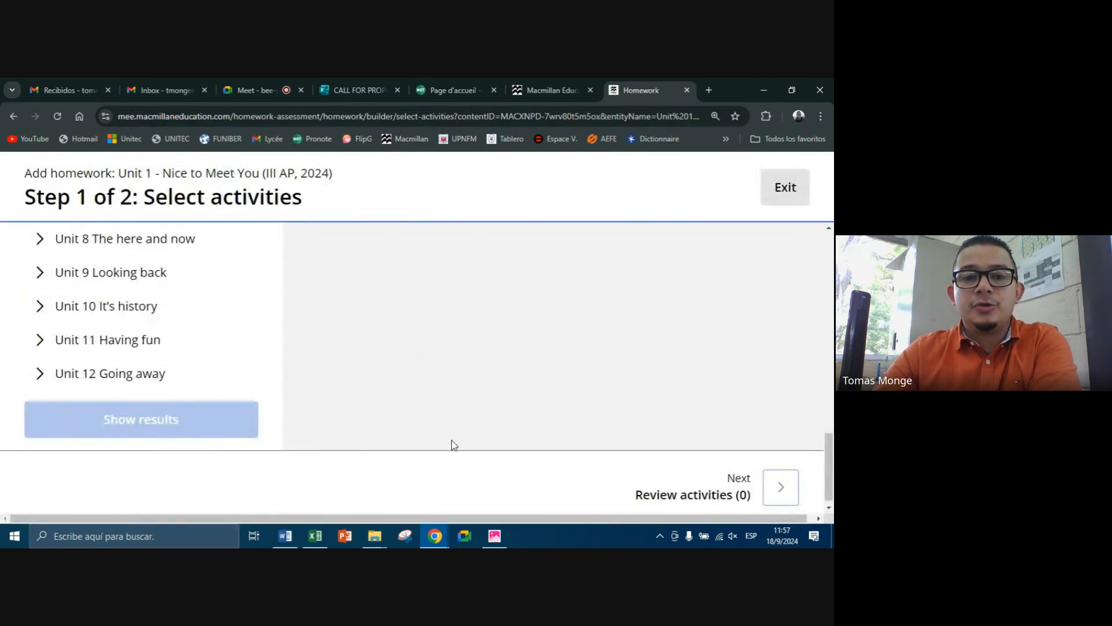
Preview the first question of the "Vocabulary preparation: Countries" activity, close the preview, and add the activity to the homework
scroll(582, 426, up, 1)
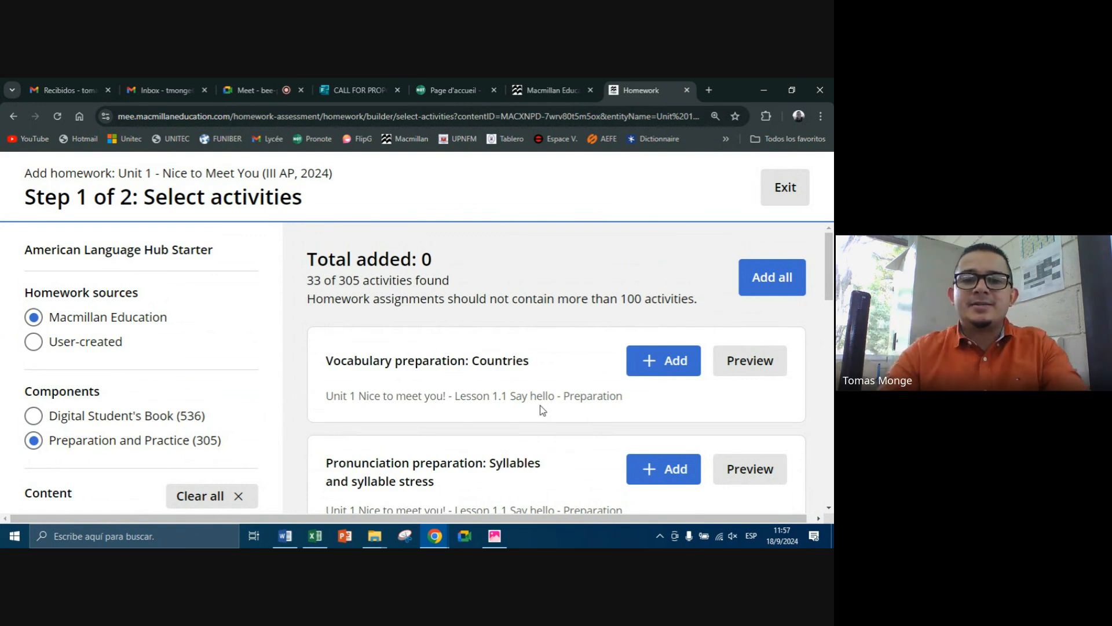
scroll(536, 404, down, 1)
click(729, 309)
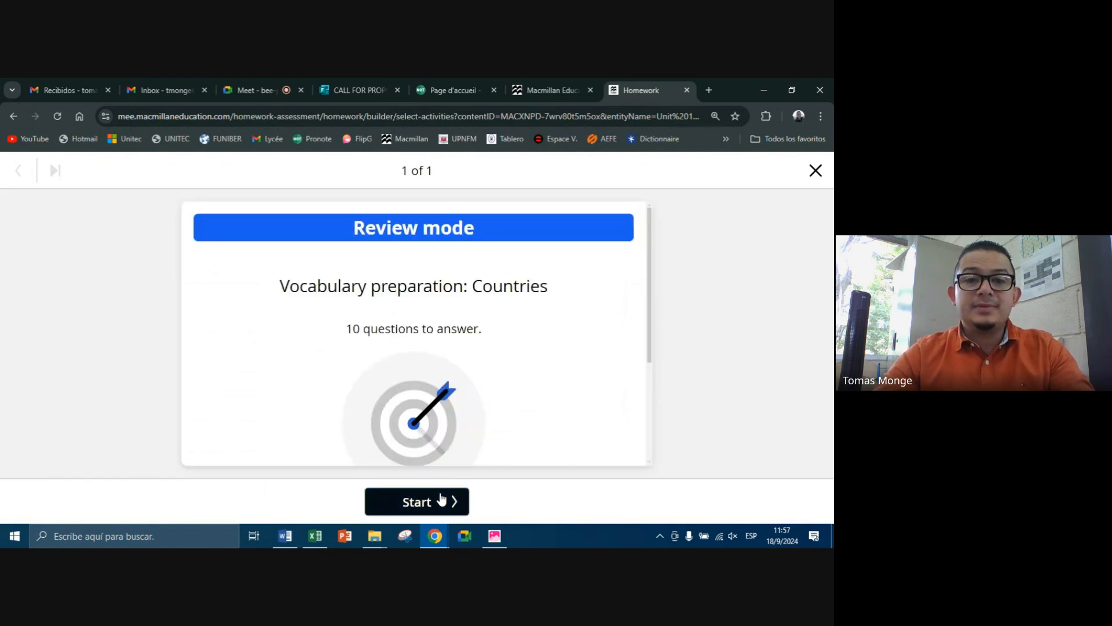
click(449, 500)
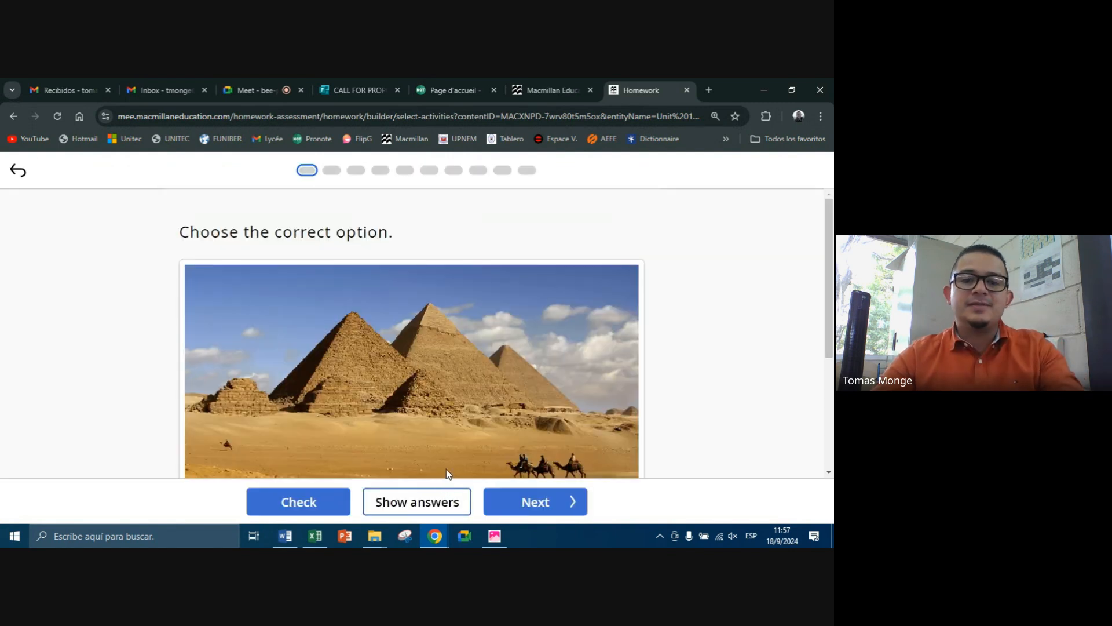
scroll(447, 469, down, 3)
scroll(571, 341, up, 4)
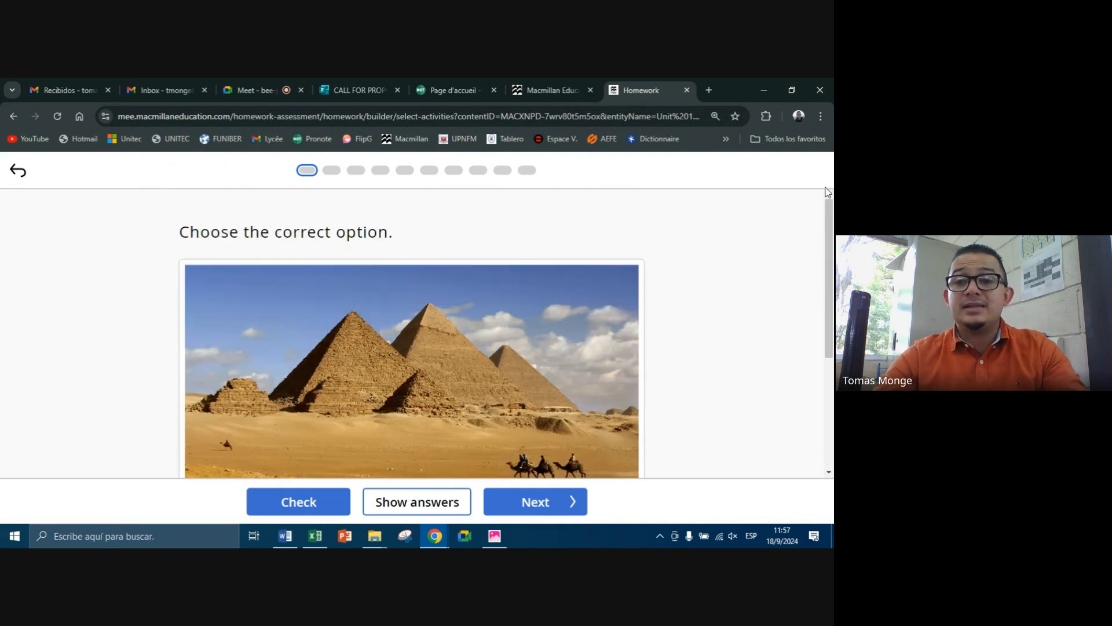
click(18, 171)
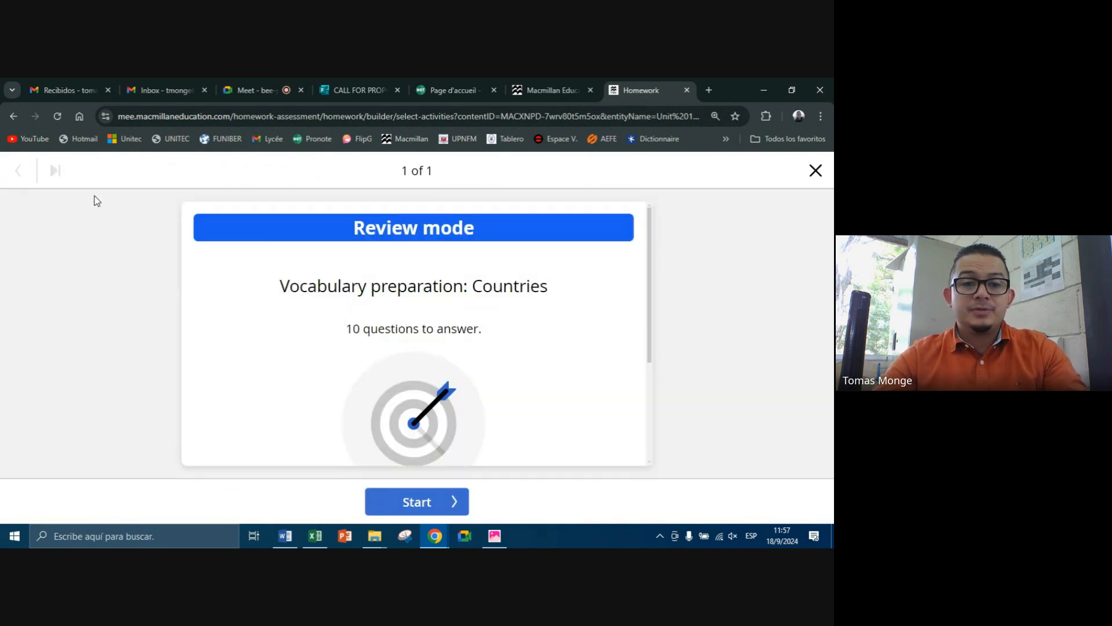
click(816, 170)
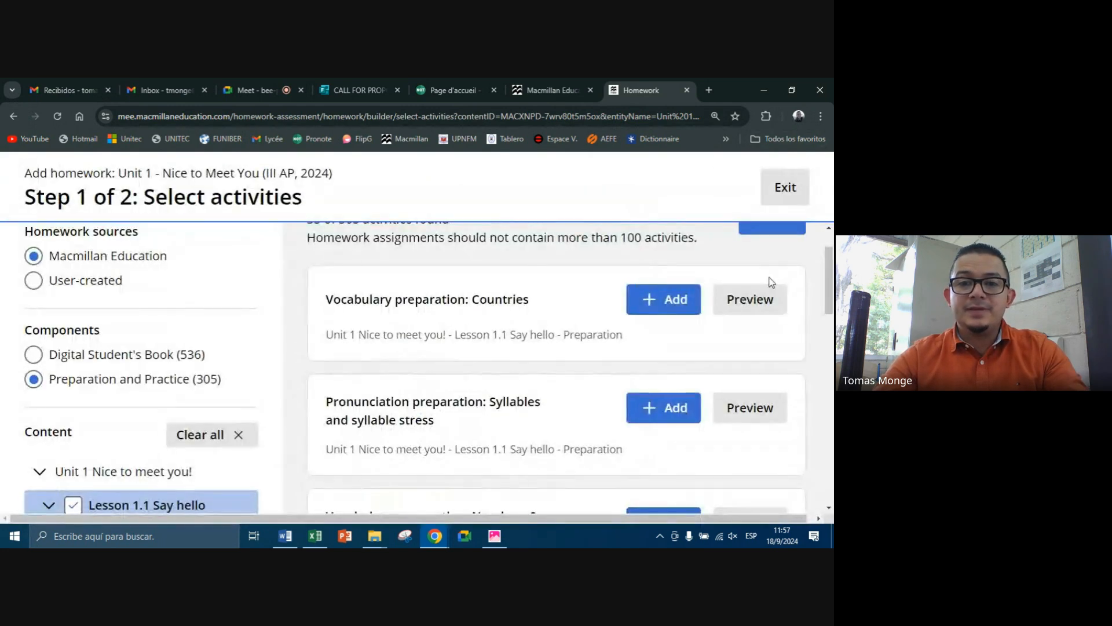
click(675, 304)
scroll(591, 365, down, 1)
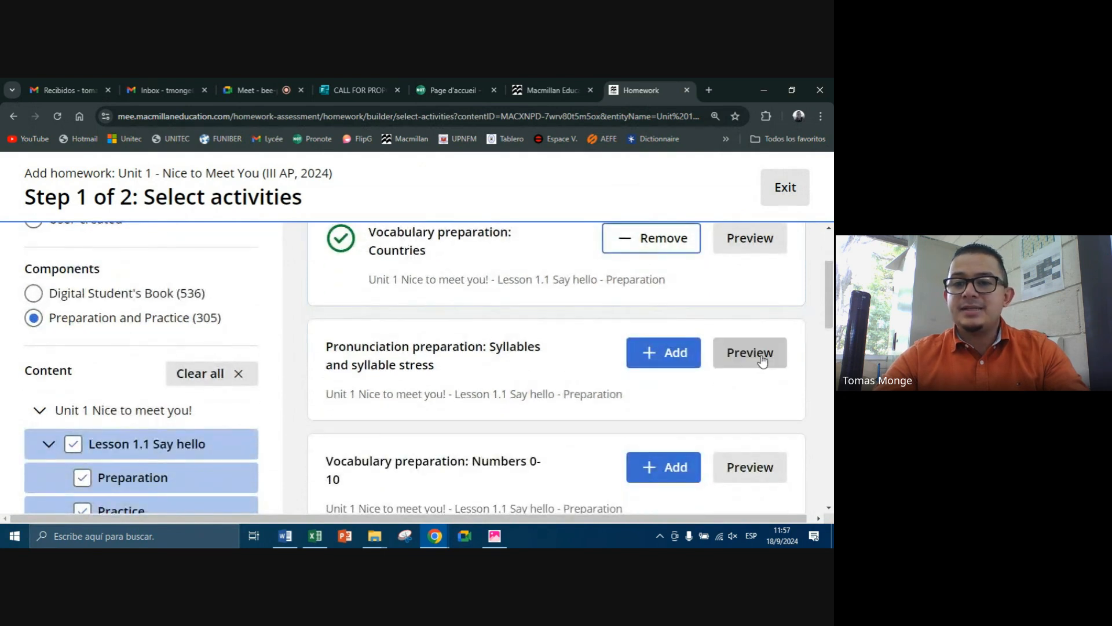
Preview the first question of "Pronunciation preparation: Syllables and syllable stress", close the preview, and add the activity to the homework
click(754, 353)
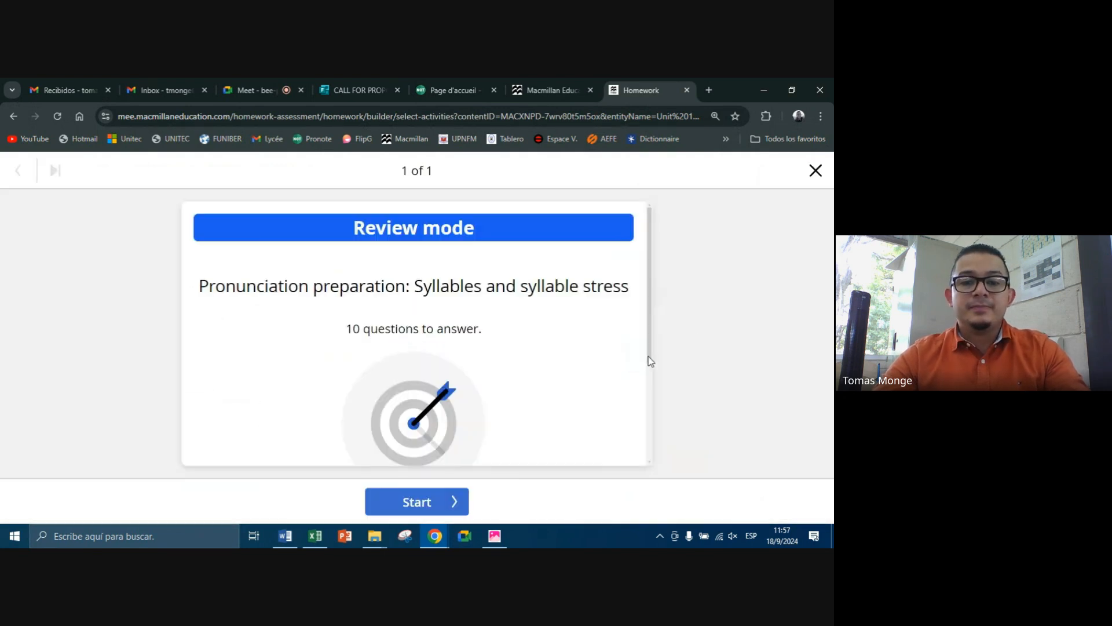
click(464, 492)
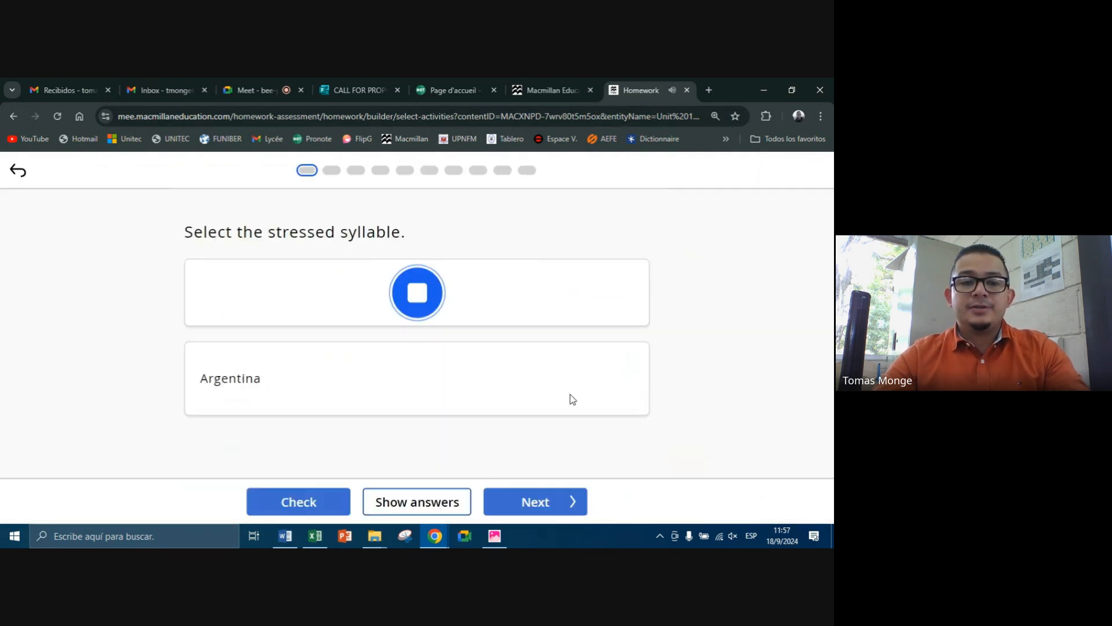
click(18, 170)
click(814, 171)
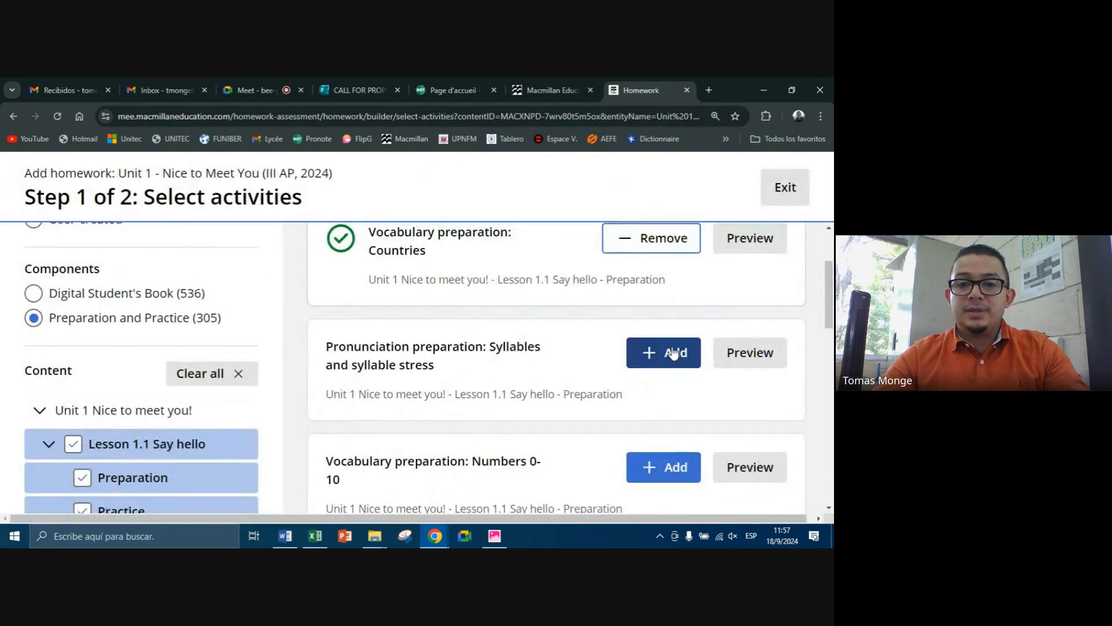
click(670, 352)
Add the Lesson 1.1 preparation activities Vocabulary: Numbers 0-10, Grammar: Simple present be: I, you, and the second Vocabulary: Countries
scroll(666, 347, down, 2)
click(663, 346)
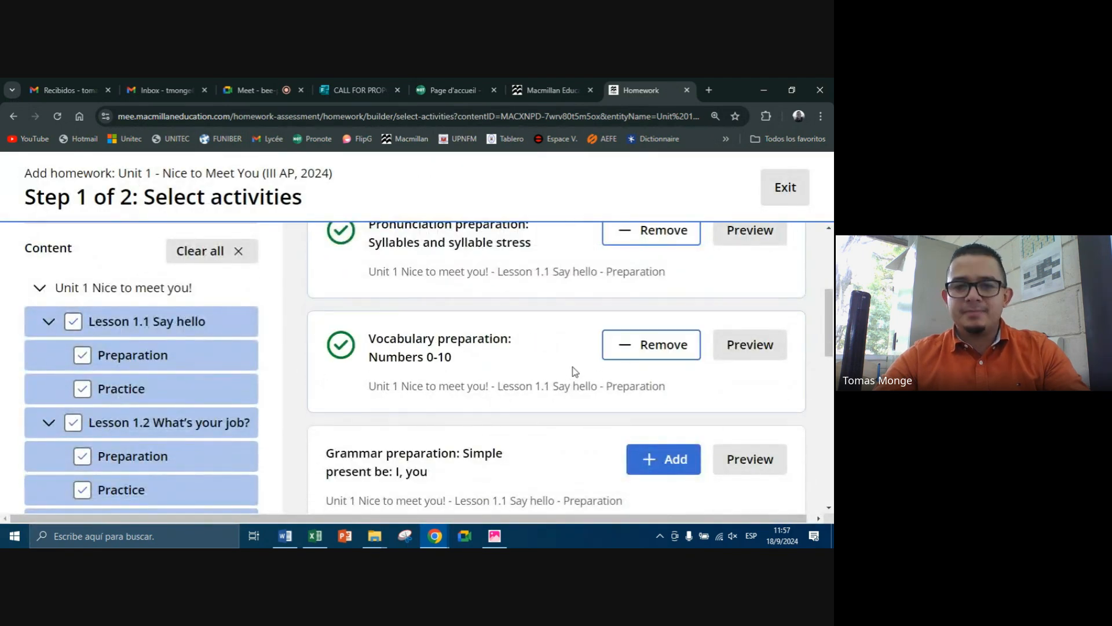
scroll(558, 364, down, 2)
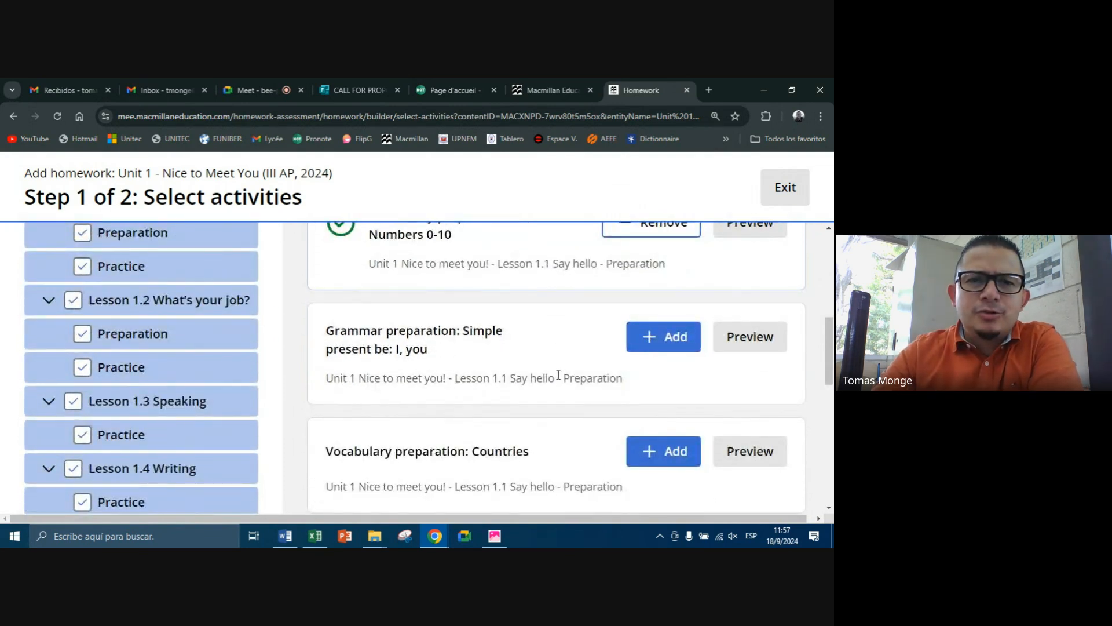
click(670, 347)
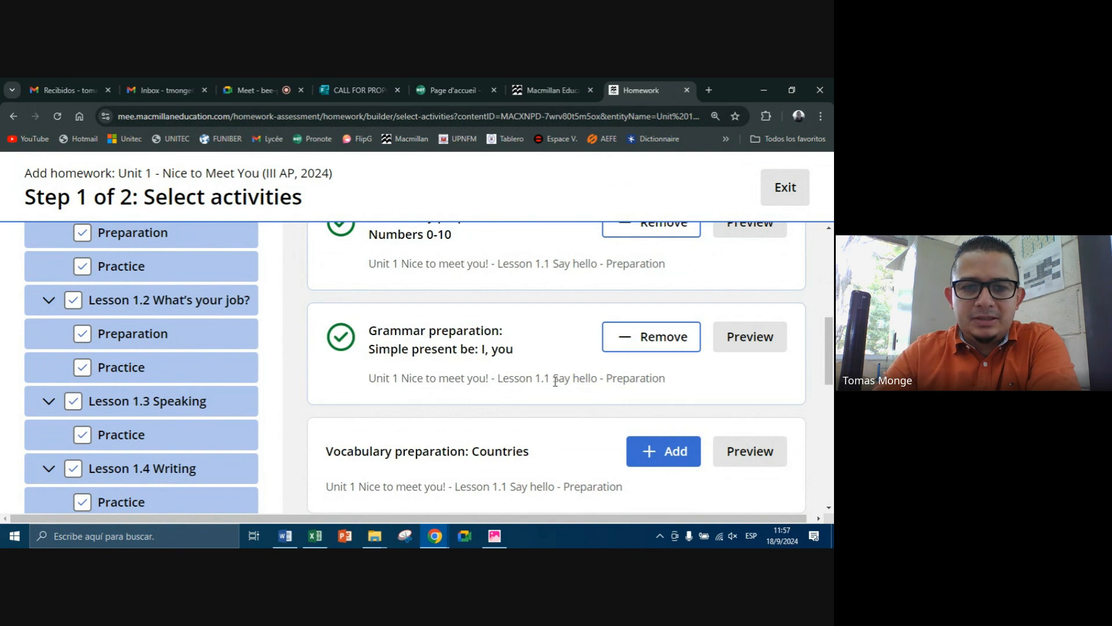
scroll(638, 371, down, 1)
click(647, 393)
Set the activity list to show 25 items per page
scroll(608, 387, down, 3)
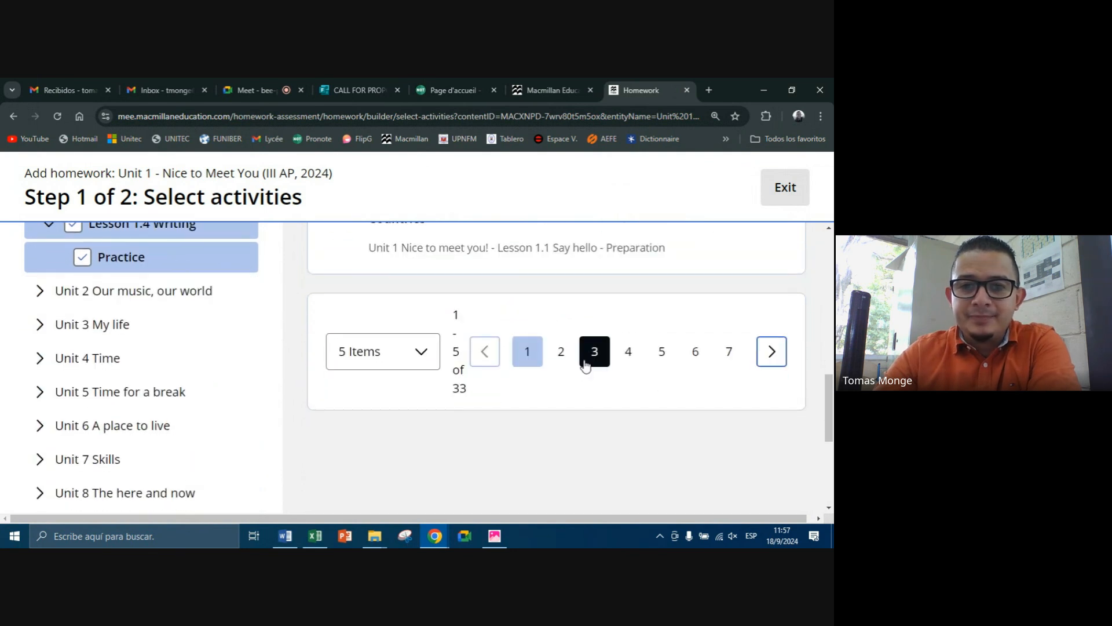
click(360, 352)
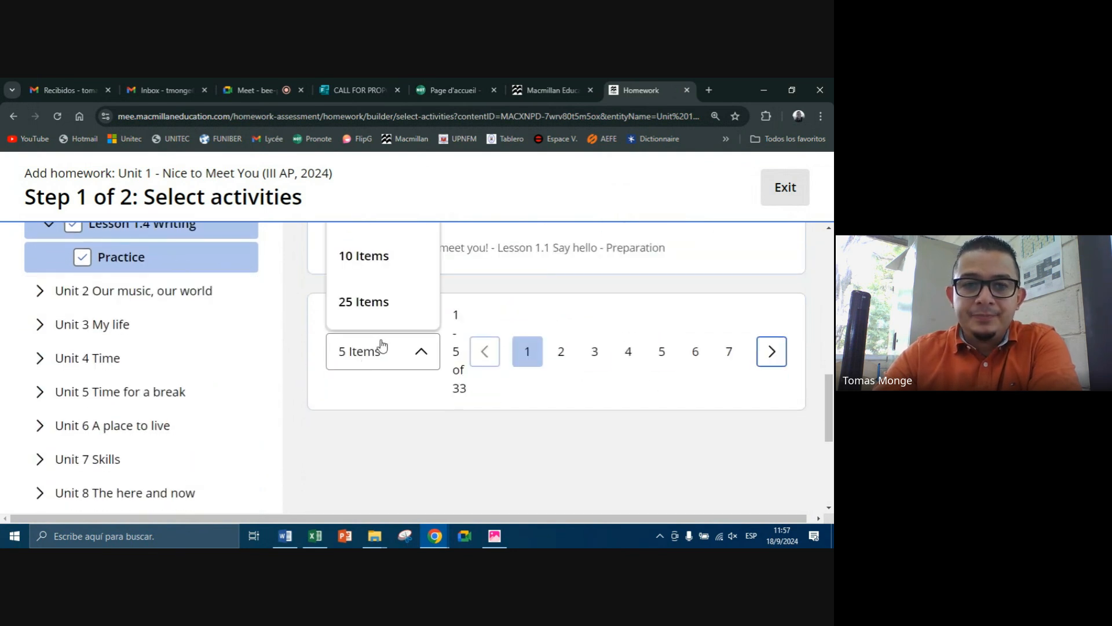
scroll(363, 366, up, 1)
click(366, 379)
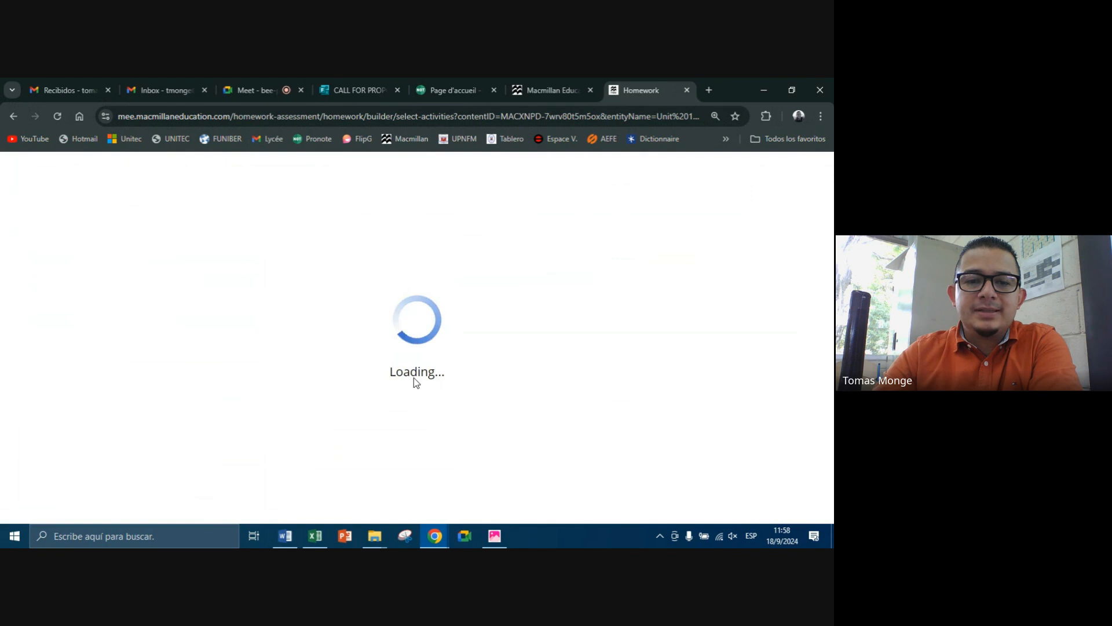
Preview the second "Pronunciation preparation: Syllables and syllable stress" activity, try its Argentina question, and add the activity to the homework
scroll(502, 382, up, 5)
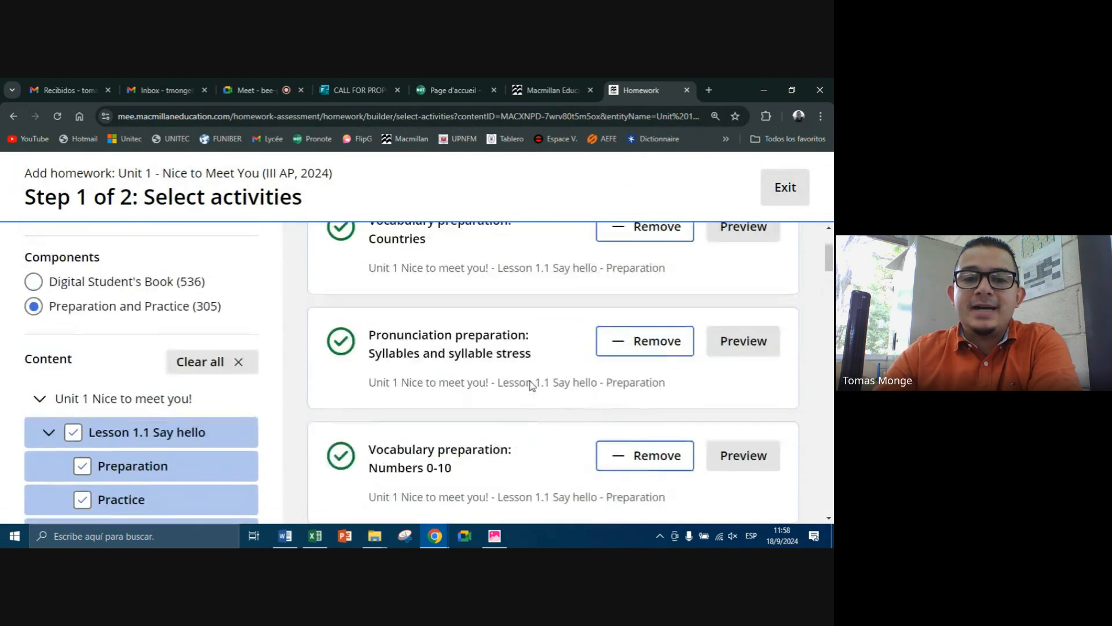
scroll(525, 377, down, 5)
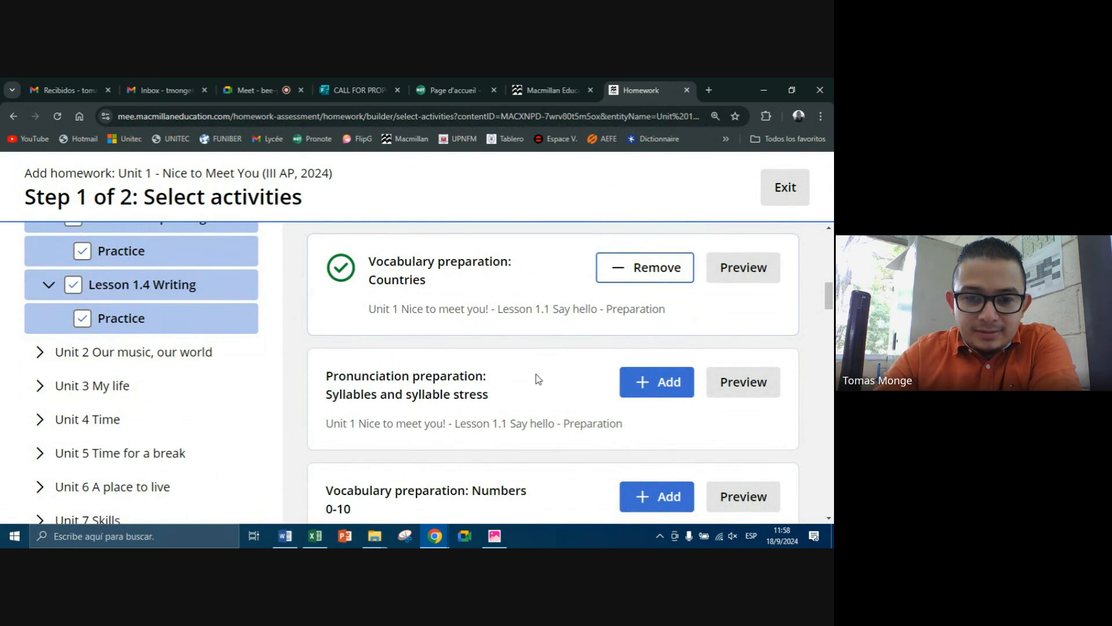
scroll(551, 389, down, 1)
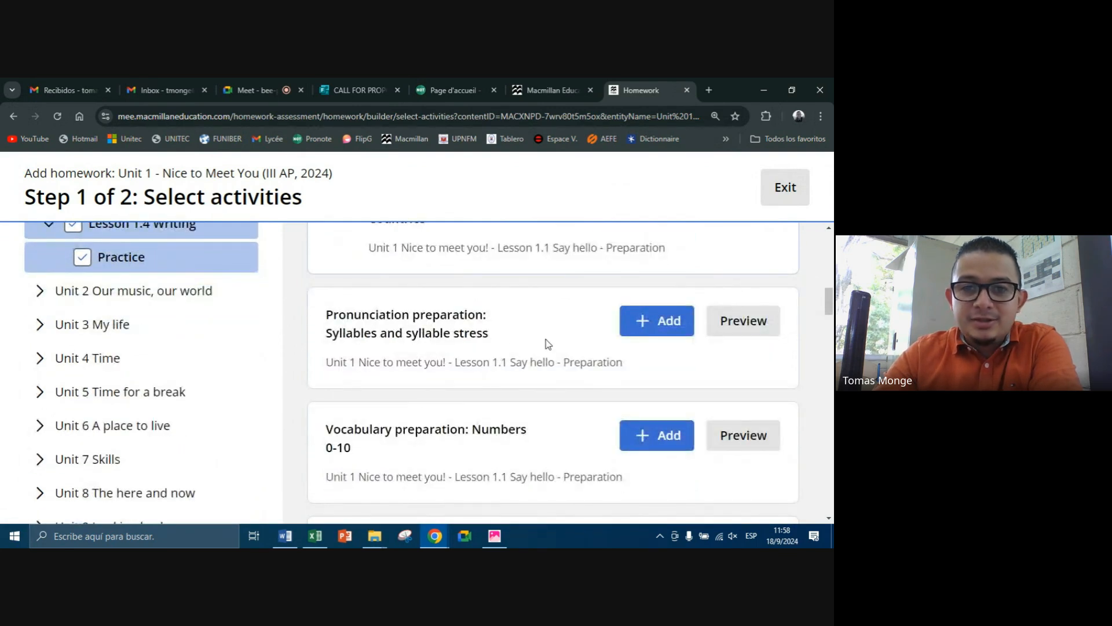
click(733, 333)
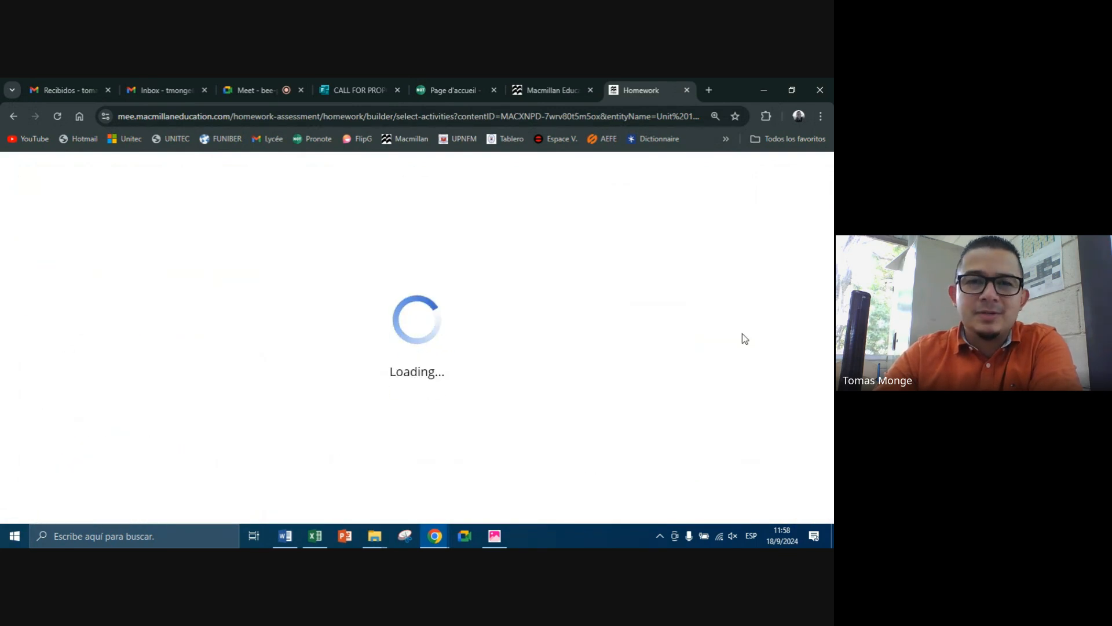
click(418, 501)
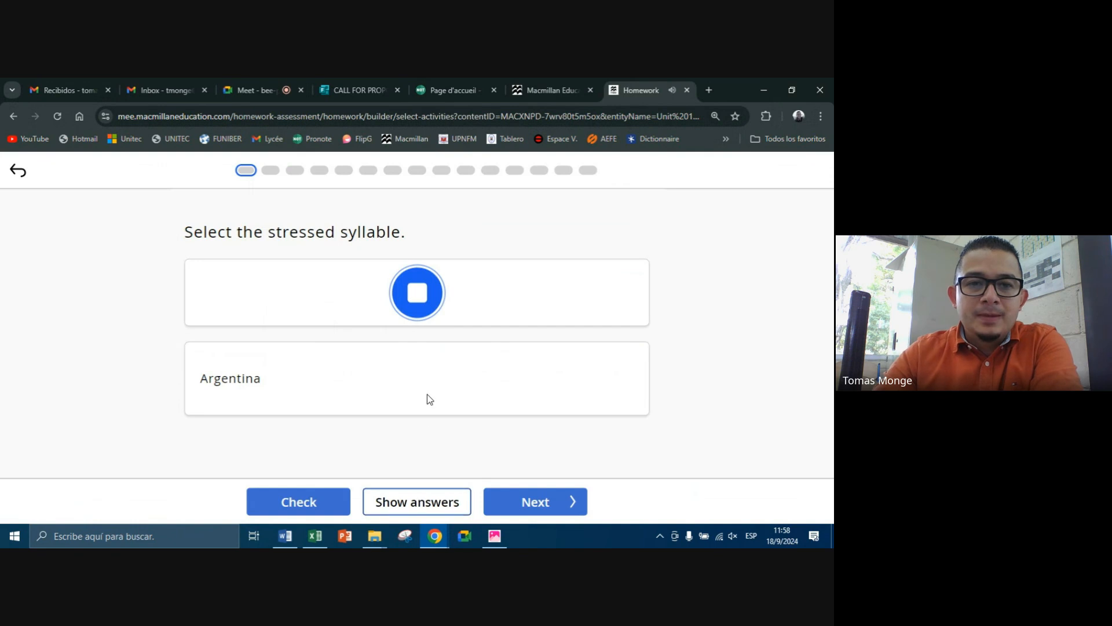
click(214, 378)
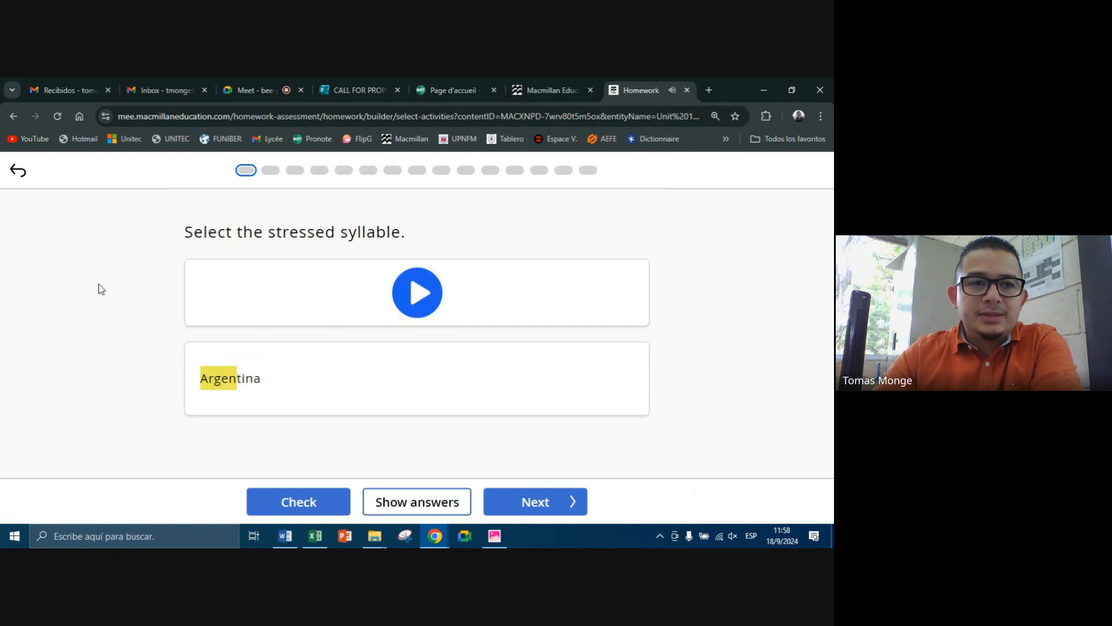
click(17, 171)
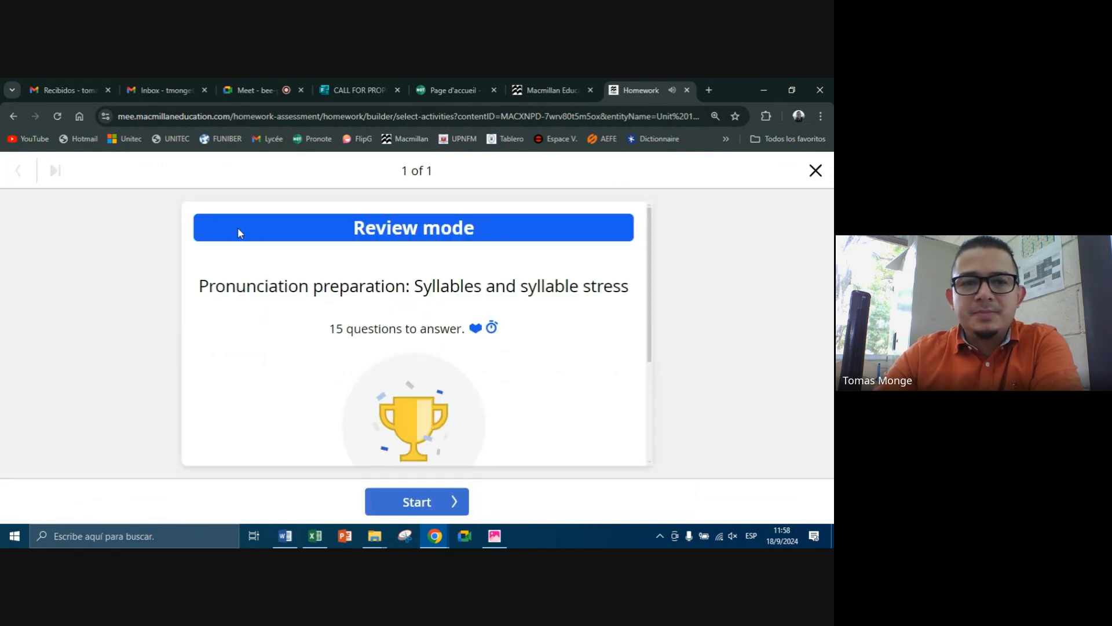
click(817, 168)
click(631, 336)
Add the second Lesson 1.1 activities "Vocabulary preparation: Numbers 0-10" and "Grammar preparation: Simple present be: I, you"
scroll(525, 342, down, 1)
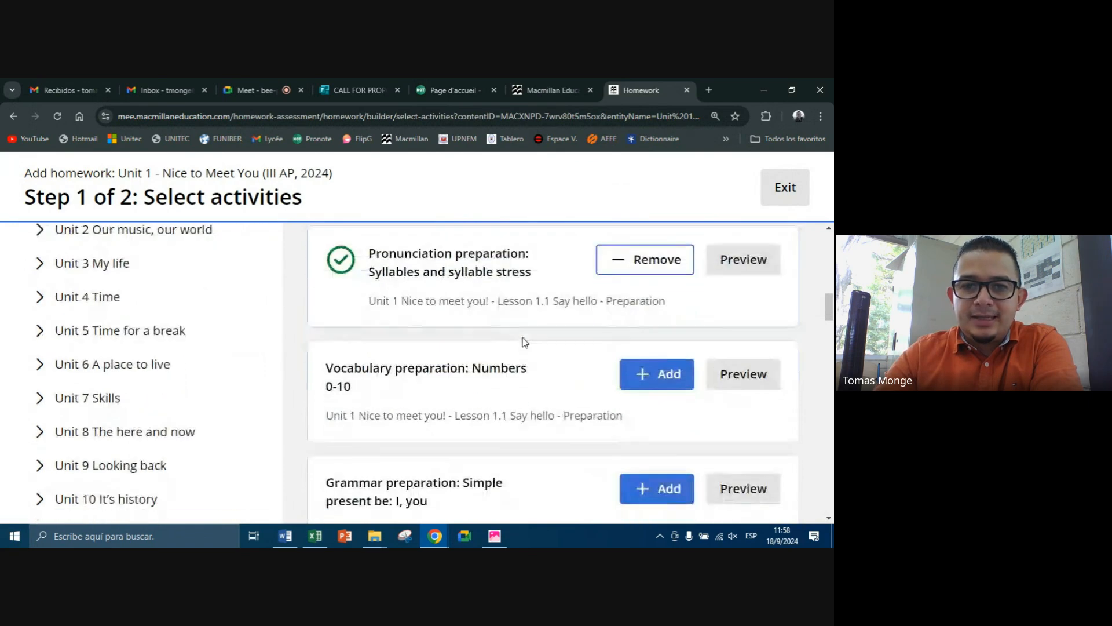
click(644, 378)
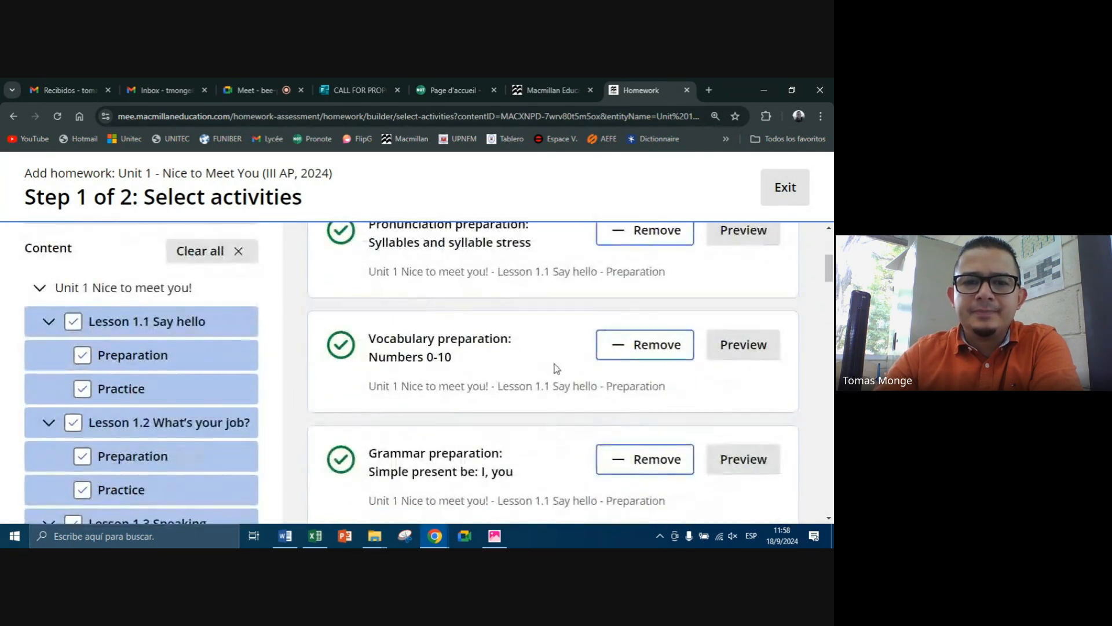
click(645, 377)
scroll(551, 365, down, 3)
click(652, 258)
Add the Lesson 1.1 practice activities for Grammar: Simple present be: I, you, 1 and 2, and Vocabulary: Countries and Numbers 0-10
click(622, 367)
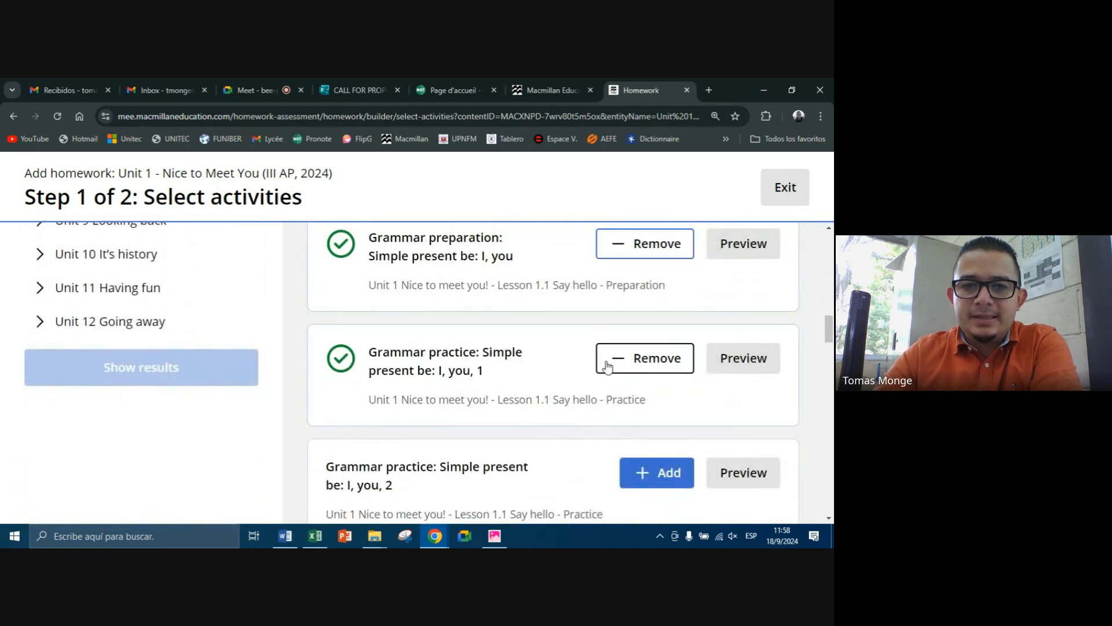
scroll(621, 366, down, 2)
click(643, 352)
scroll(550, 364, down, 2)
click(634, 347)
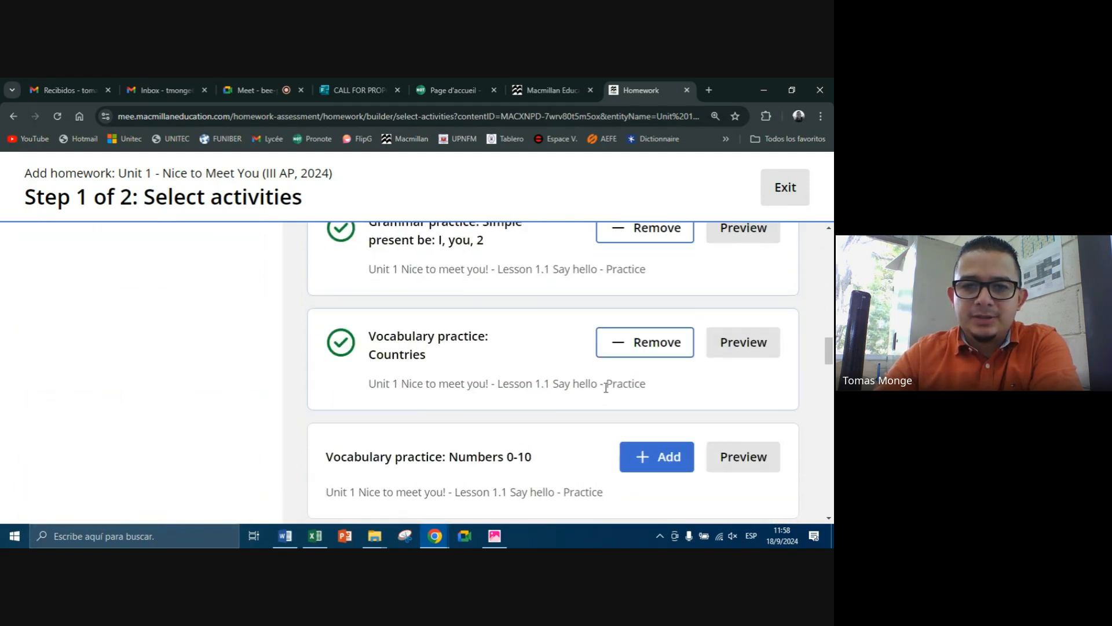
scroll(606, 387, down, 2)
click(626, 347)
Add the Lesson 1.1 practice activities Pronunciation: Syllables and syllable stress, Listening for specific information, and Listening for detail
scroll(581, 403, down, 3)
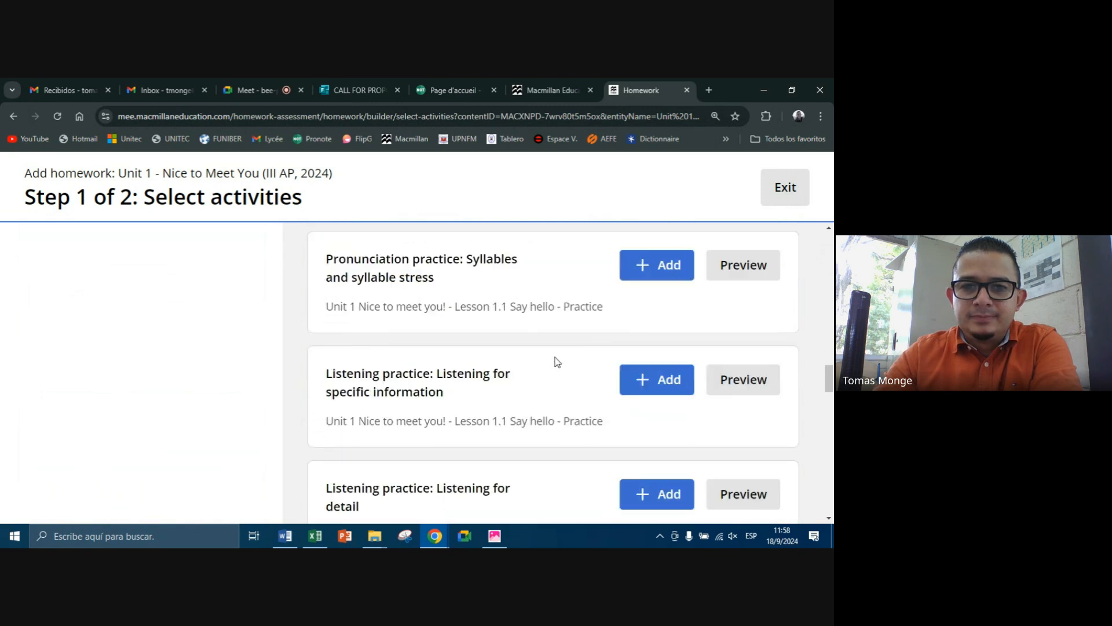
click(663, 263)
scroll(561, 322, down, 2)
click(624, 270)
click(621, 371)
Add the first Lesson 1.2 preparation activities: Grammar: Simple present be: he, she, it, Vocabulary: Jobs, and Pronunciation: Contractions with be
scroll(614, 373, down, 2)
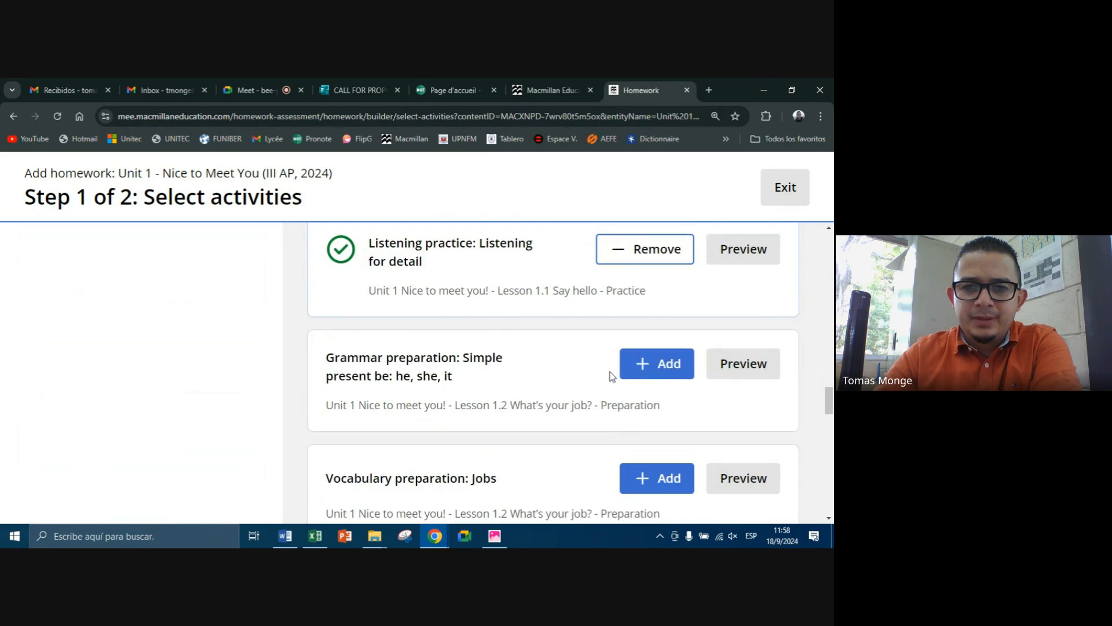
click(625, 373)
scroll(606, 371, down, 2)
click(638, 373)
scroll(634, 376, down, 2)
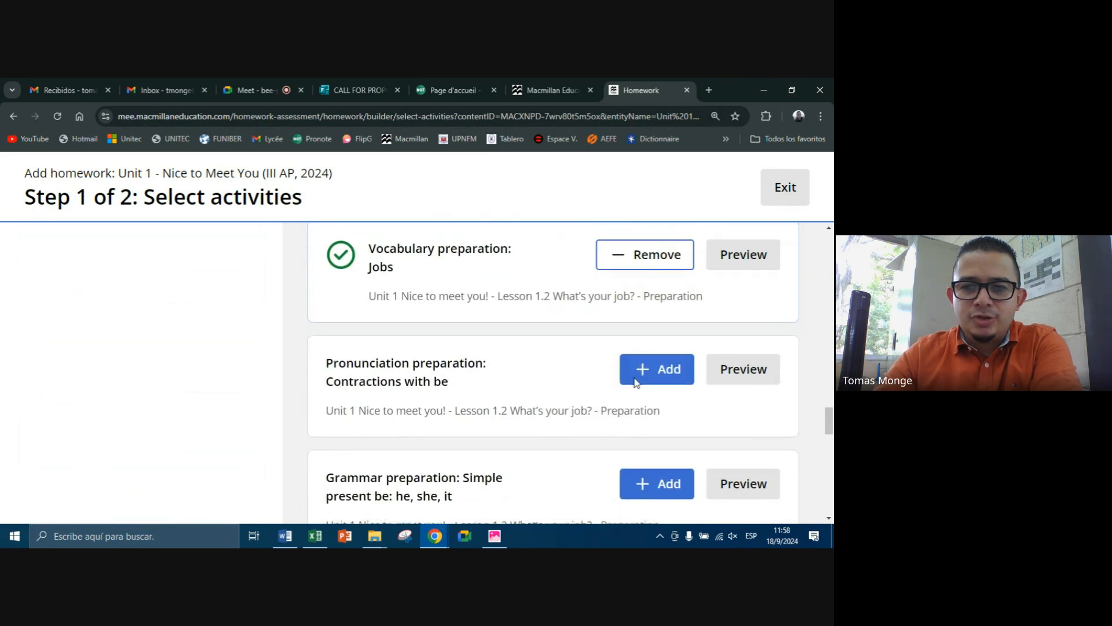
click(636, 376)
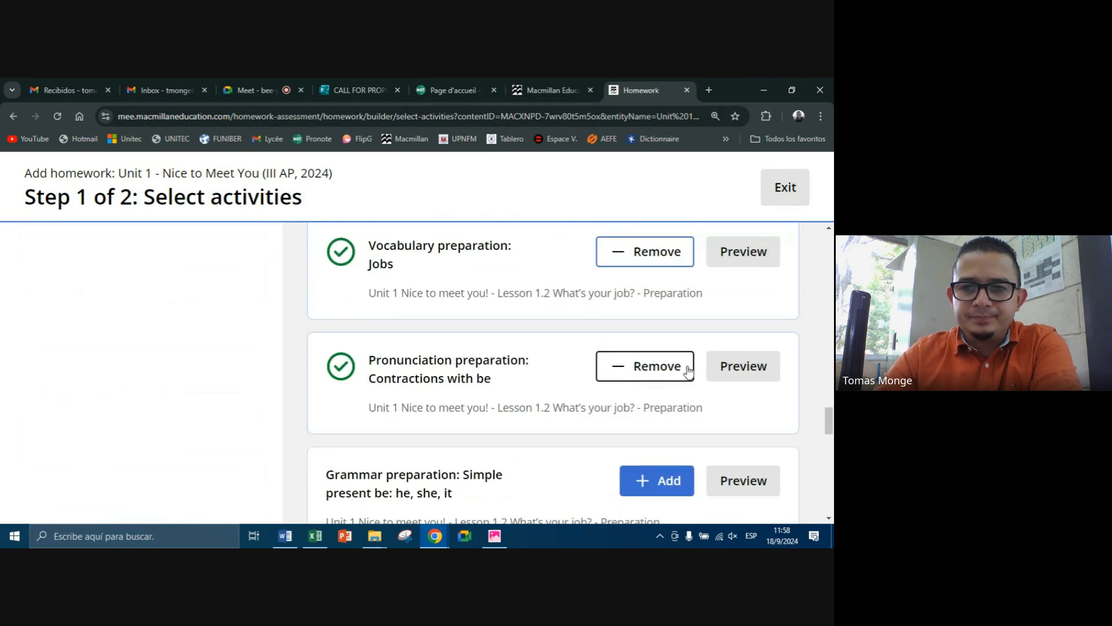
Preview the first question of the added "Pronunciation preparation: Contractions with be" activity and close the preview
click(717, 367)
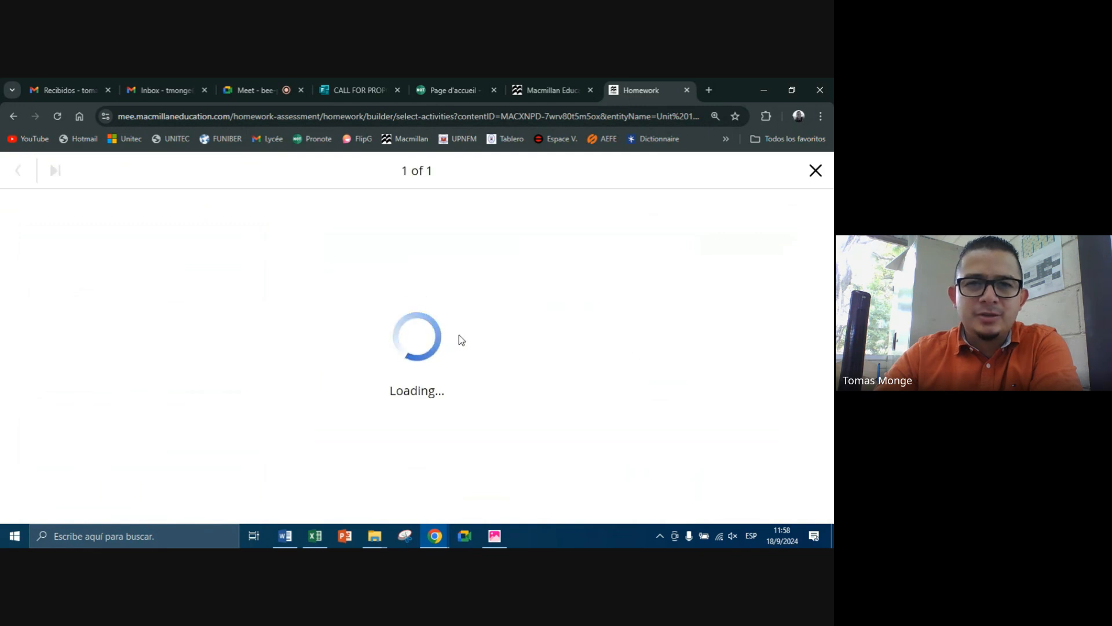
click(446, 492)
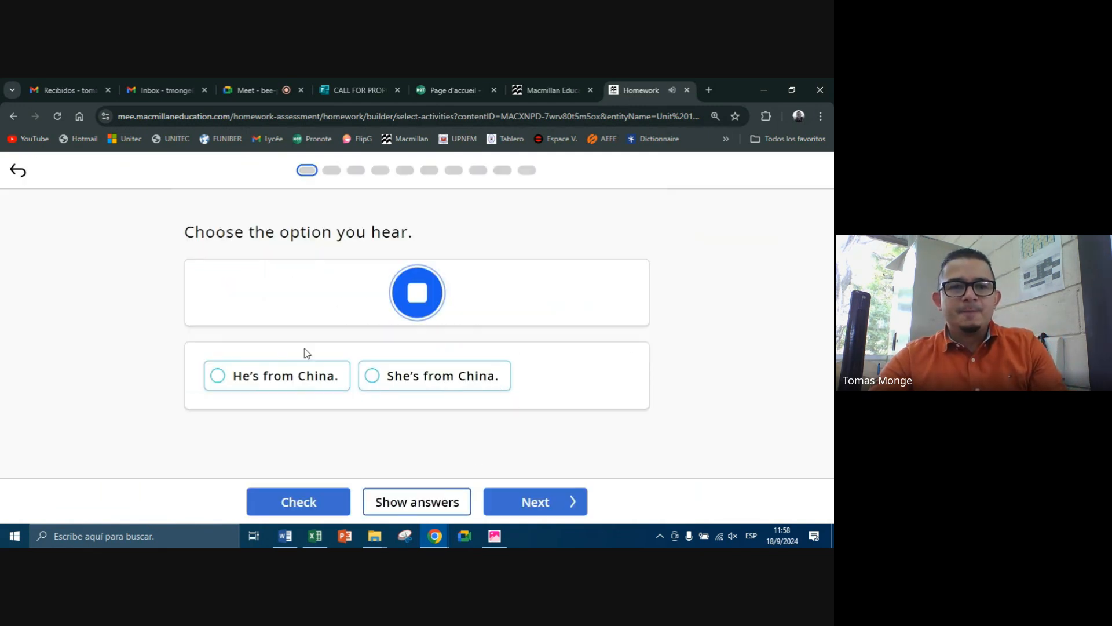
click(19, 173)
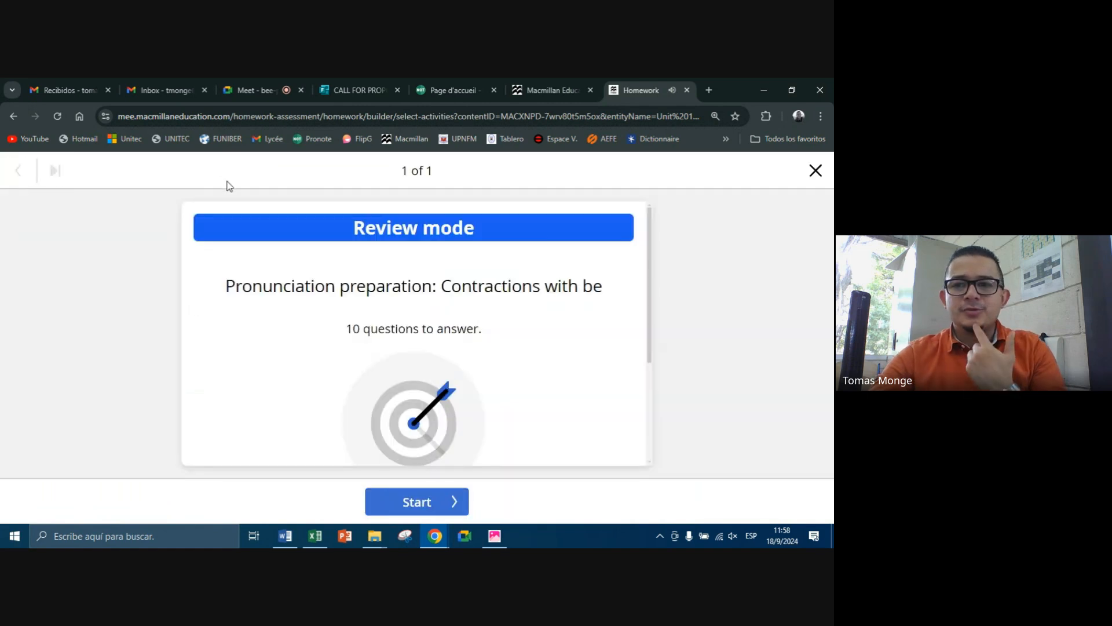
click(816, 171)
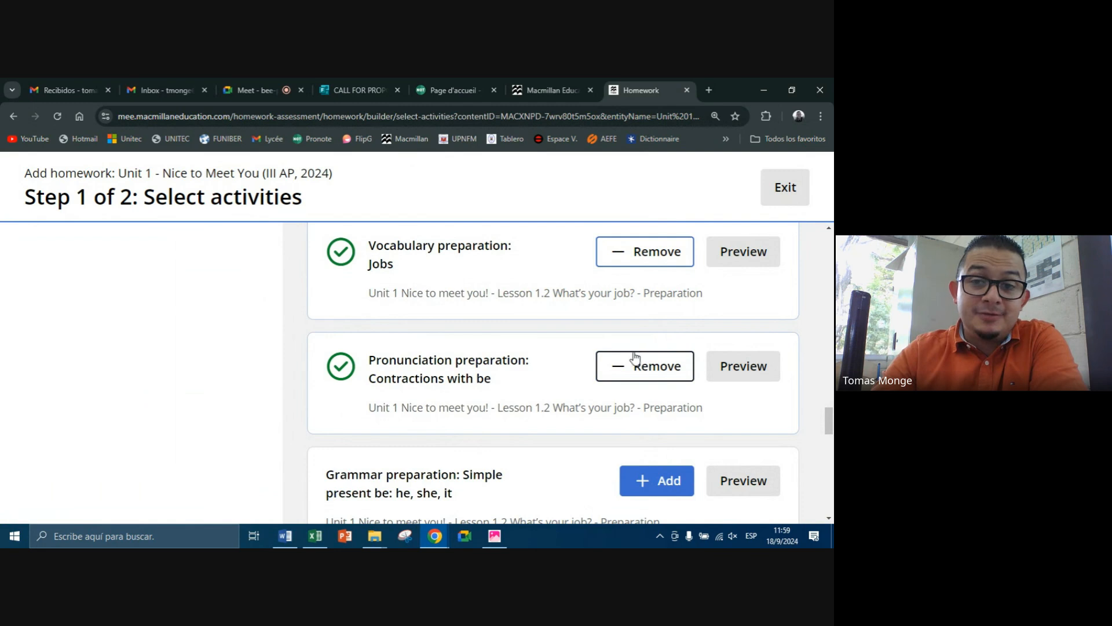
Add the second set of Lesson 1.2 preparation activities: Simple present be: he, she, it, Jobs, and Contractions with be
scroll(543, 369, down, 1)
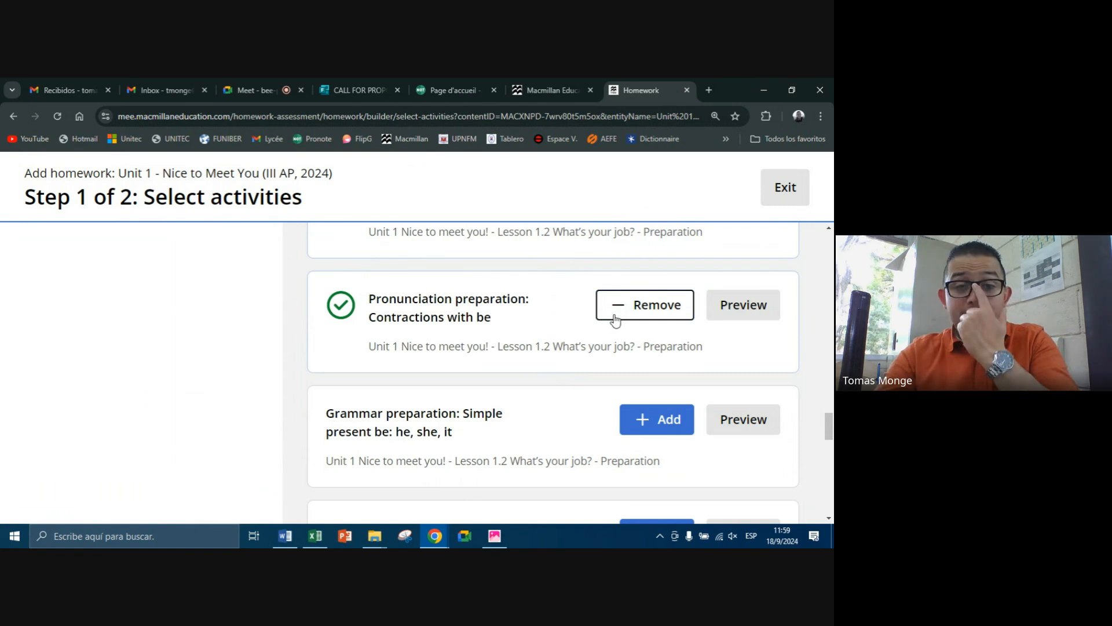
scroll(562, 376, down, 1)
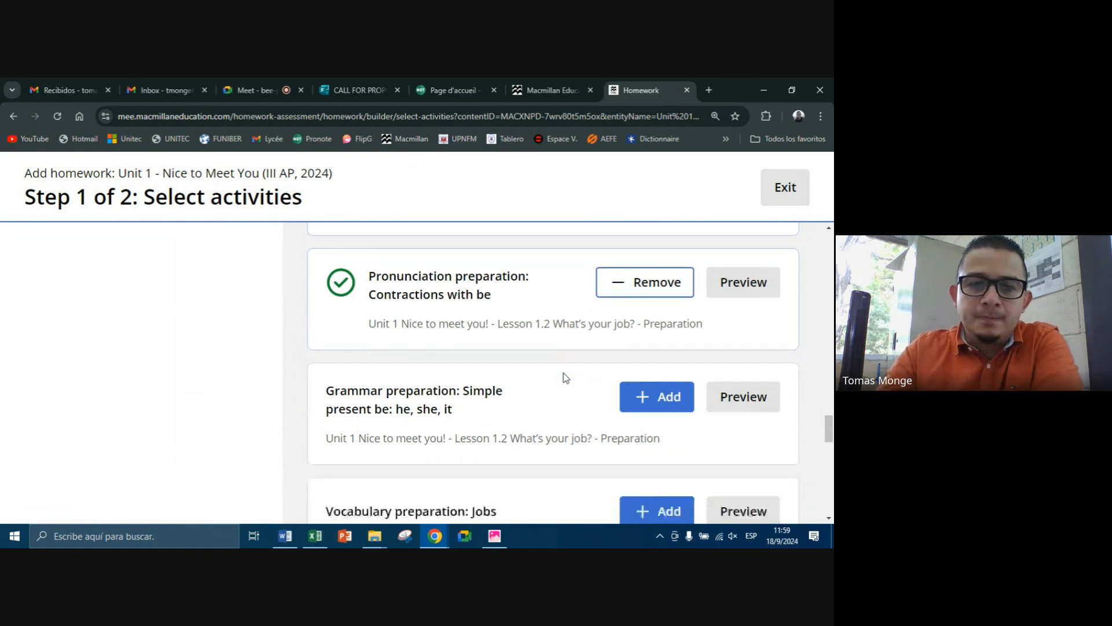
click(658, 371)
click(658, 370)
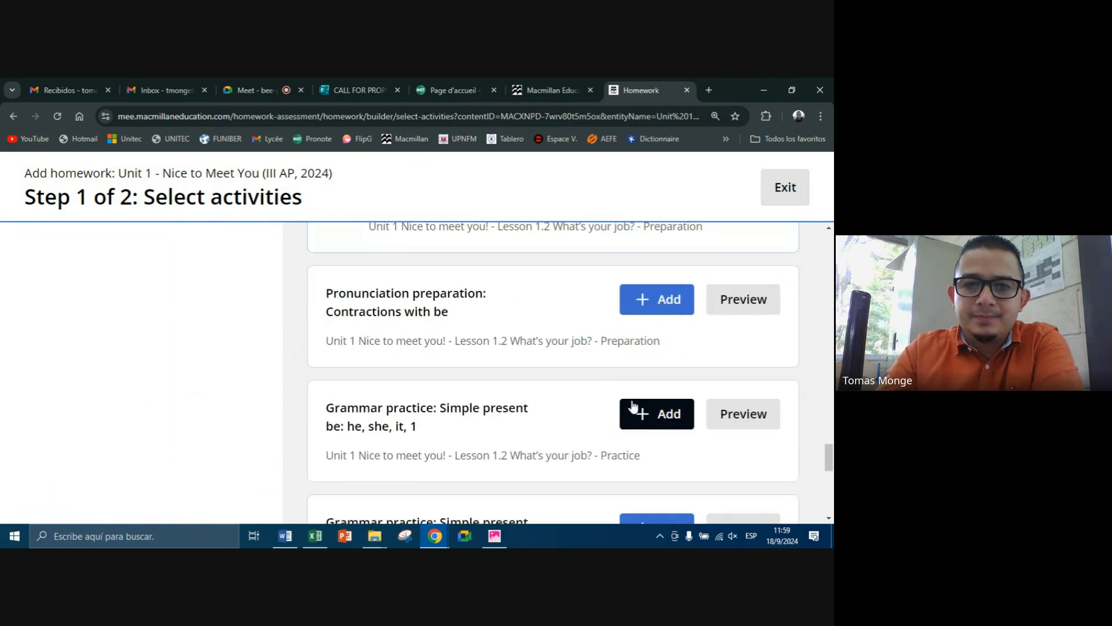
click(657, 319)
Add the Lesson 1.2 practice activities for Grammar: Simple present be: he, she, it, 1 and 2, and Vocabulary: Jobs
scroll(600, 356, down, 1)
click(632, 347)
scroll(631, 346, down, 3)
click(657, 284)
click(655, 398)
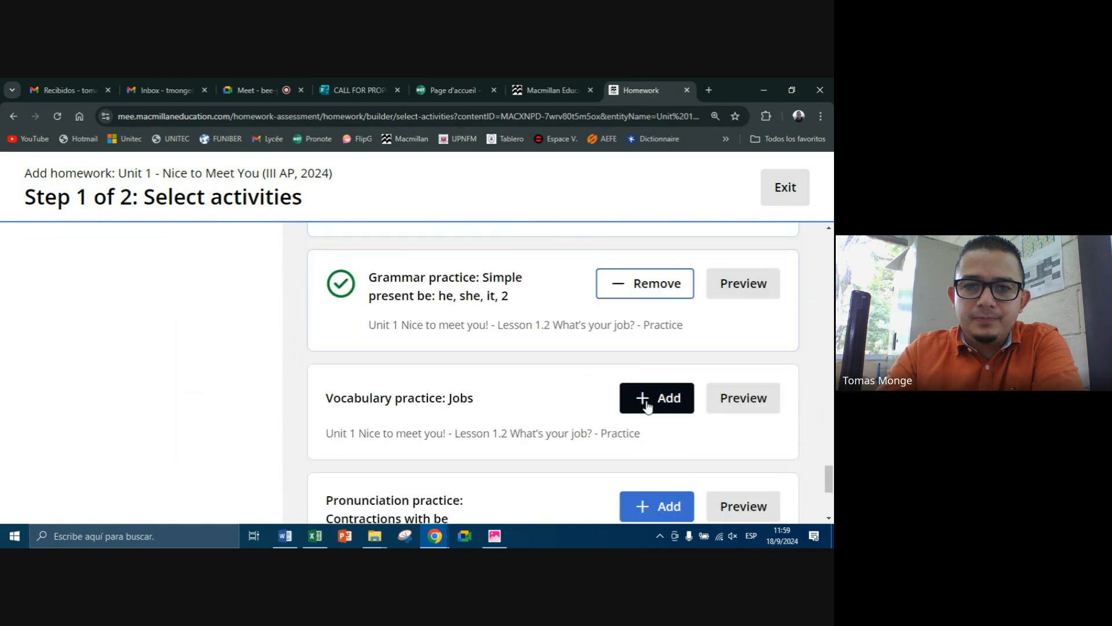
Preview the "Pronunciation practice: Contractions with be" activity from Lesson 1.2, look through its questions, and close the preview
scroll(579, 384, down, 2)
scroll(581, 376, down, 1)
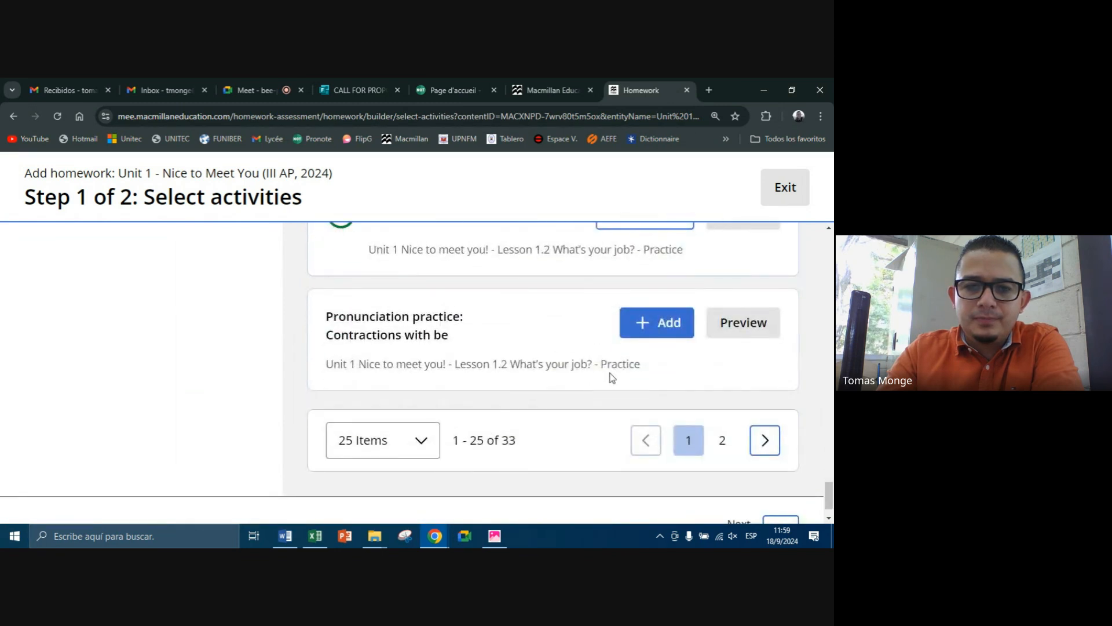
click(717, 335)
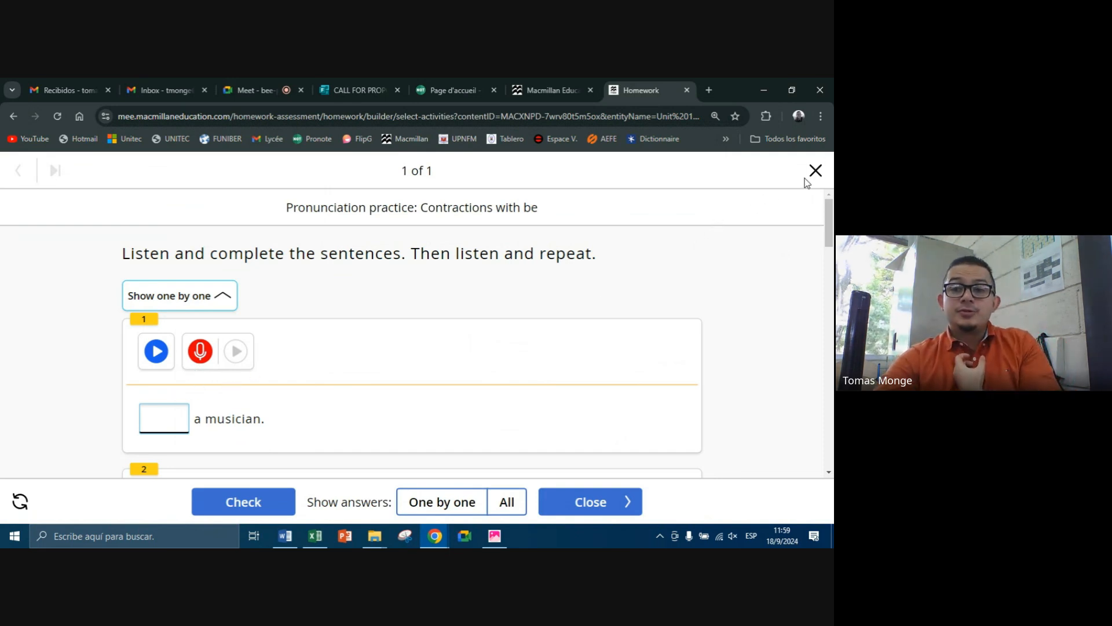
scroll(435, 332, down, 8)
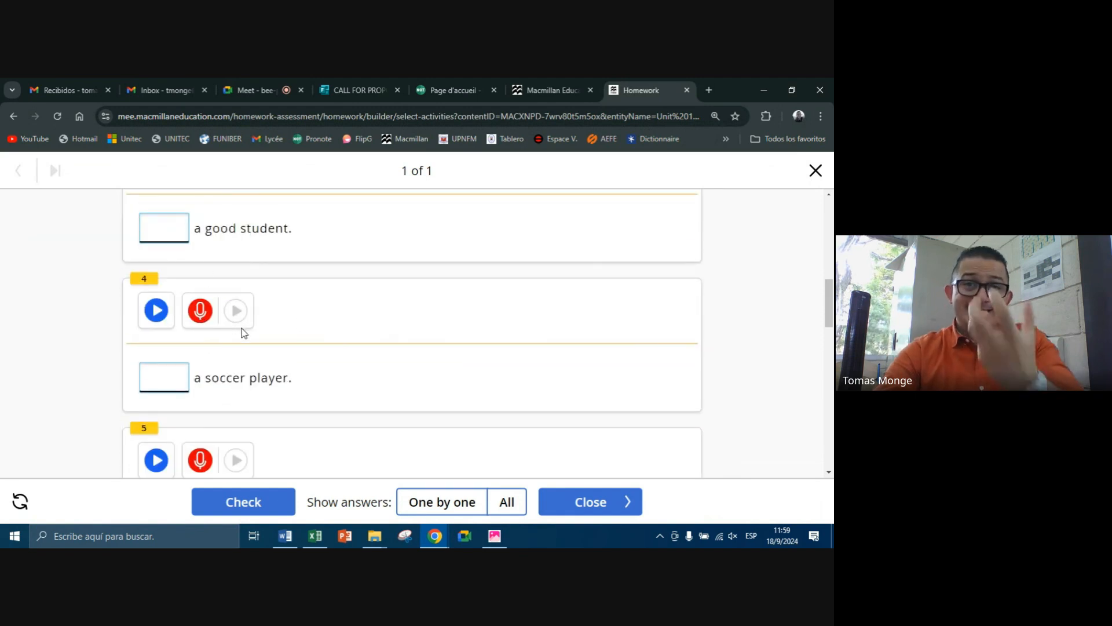
click(821, 171)
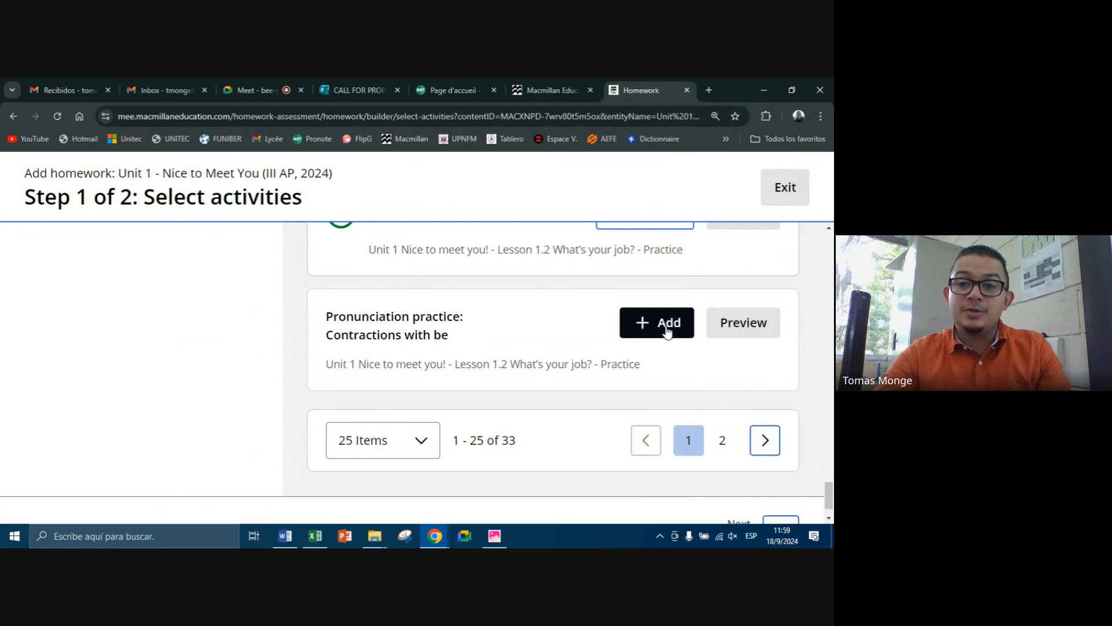
Go to the second page of activities and add the Lesson 1.2 activities Reading practice: Reading for gist and Reading for detail
click(762, 440)
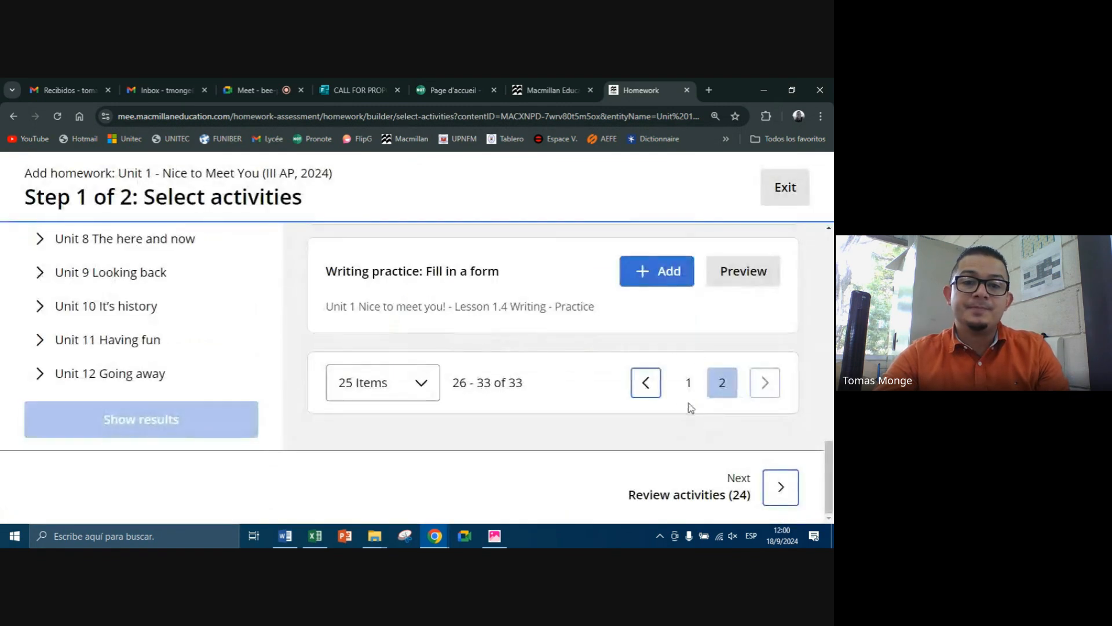
scroll(527, 324, up, 15)
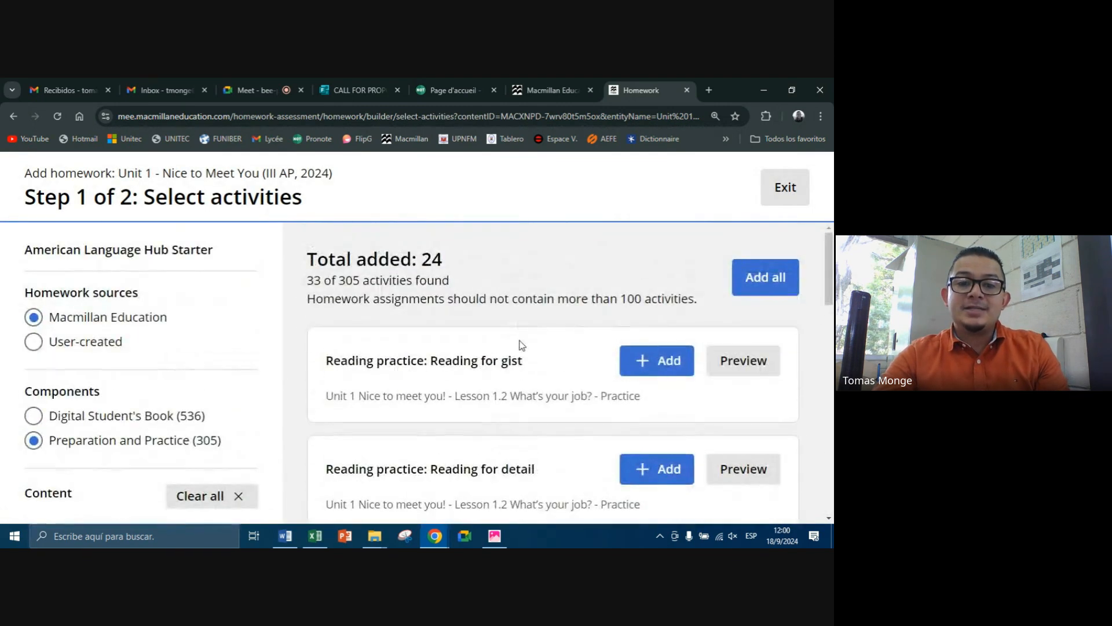
click(657, 360)
scroll(637, 362, down, 2)
click(657, 350)
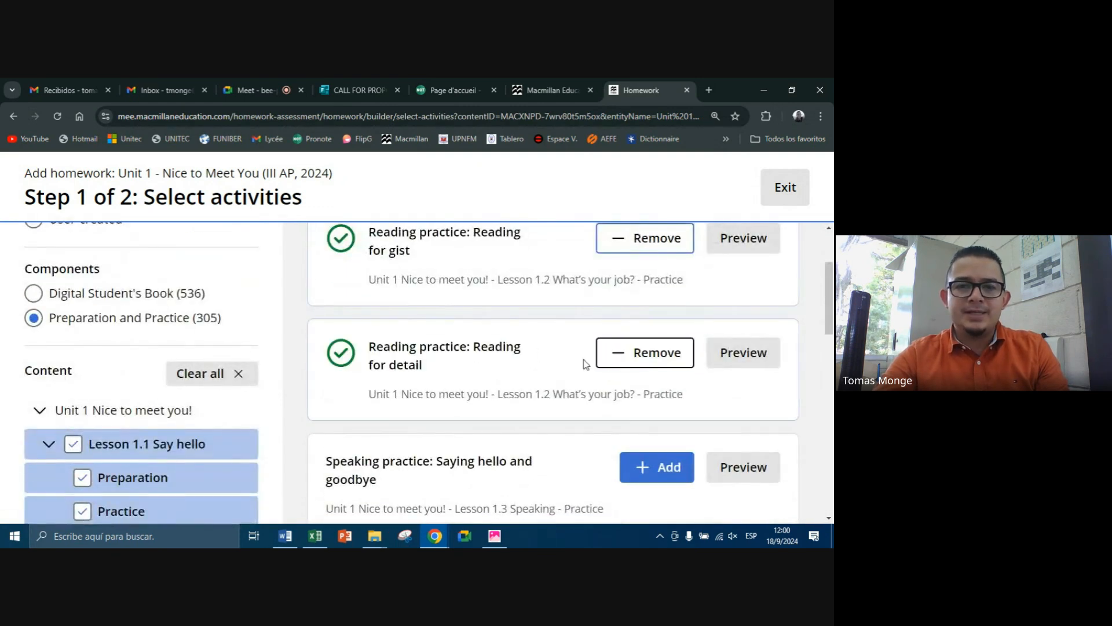
Preview the Lesson 1.3 activity "Speaking practice: Saying hello and goodbye" and add it to the homework
scroll(580, 365, down, 2)
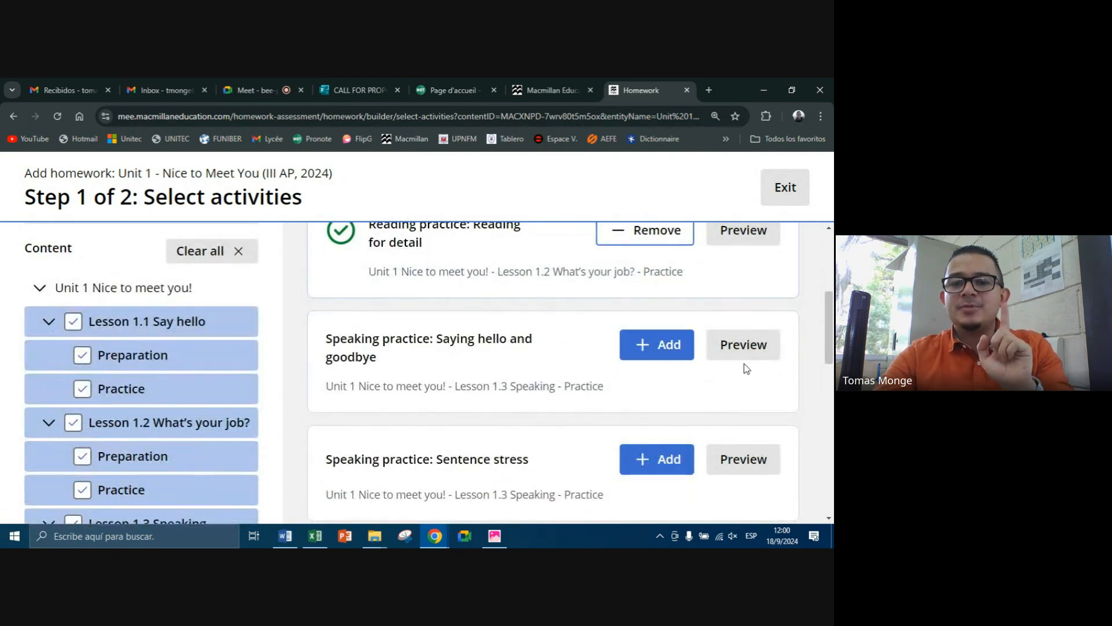
click(744, 363)
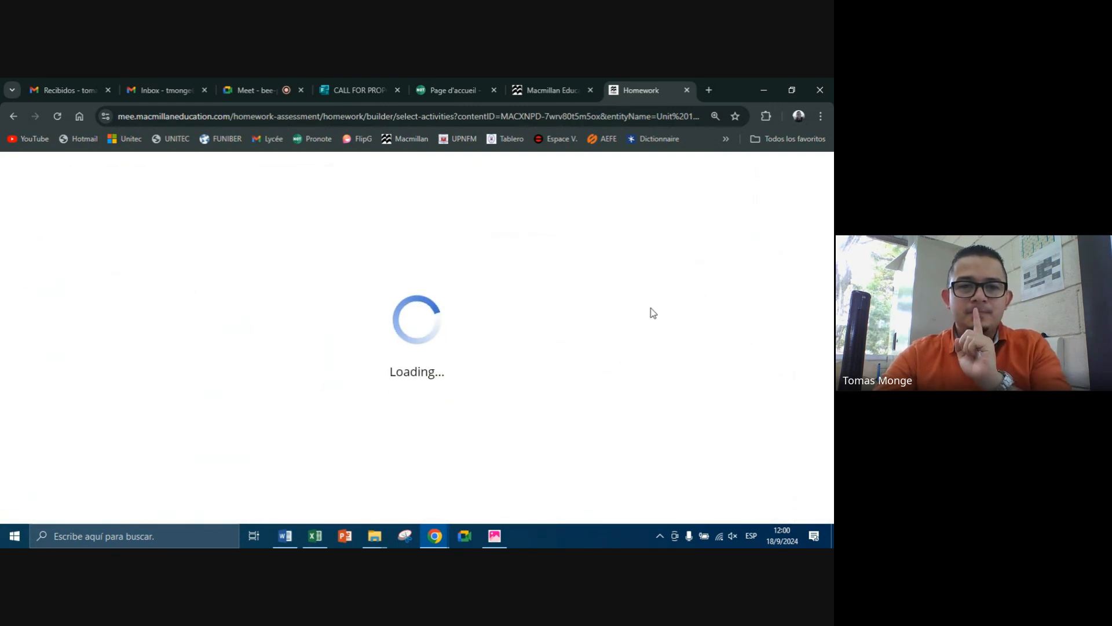
scroll(569, 299, down, 10)
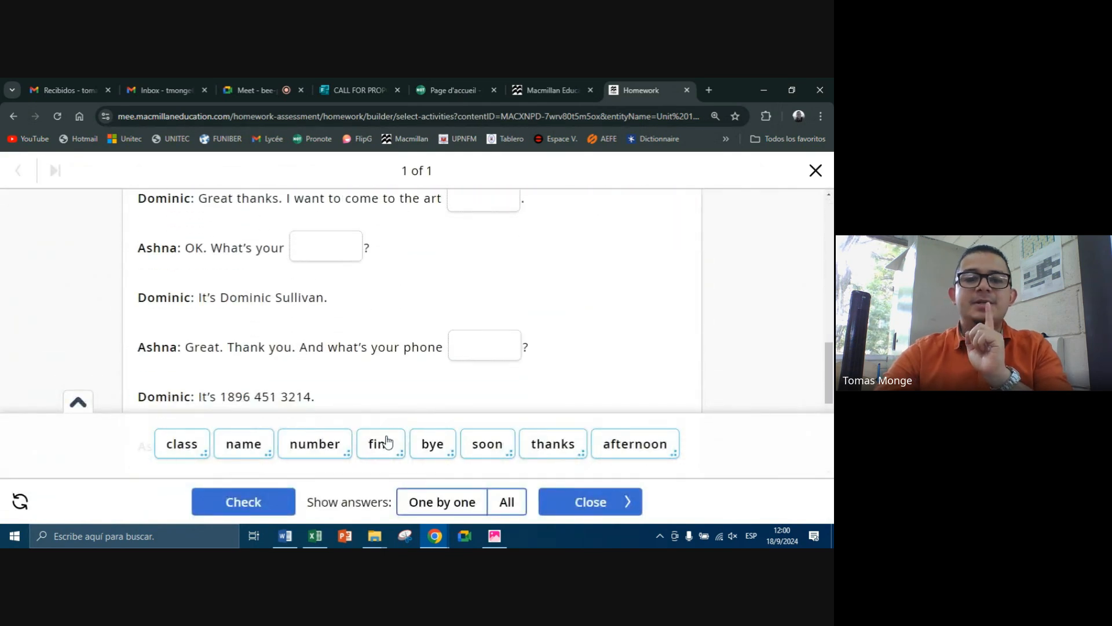
click(816, 171)
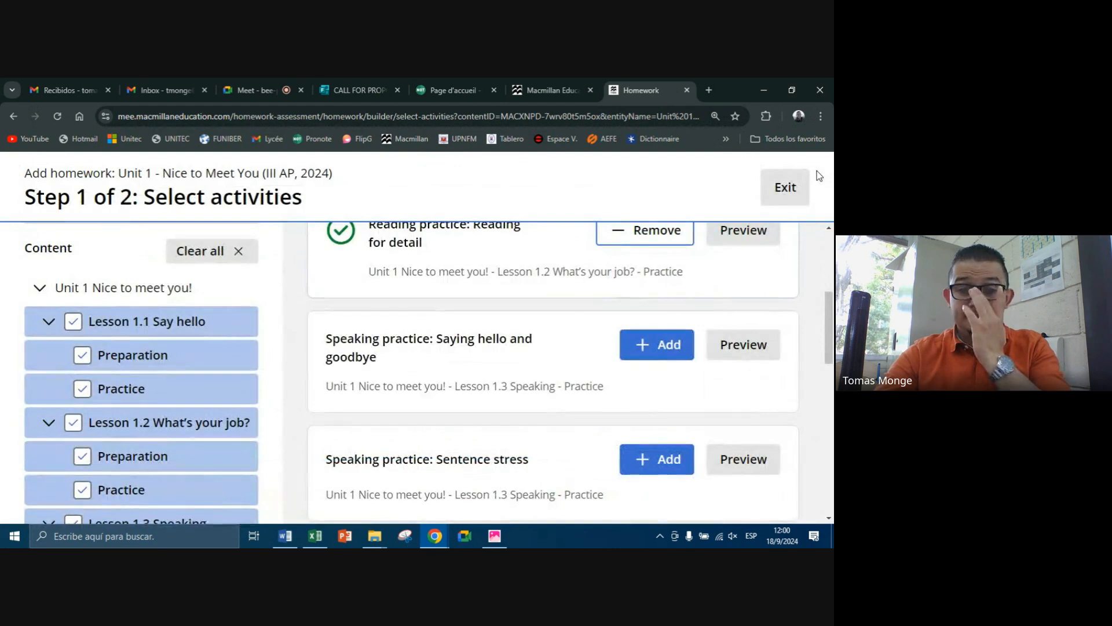
click(658, 345)
Preview the "Speaking practice: Sentence stress" activity, look over its instructions and dialogue, and close the preview
scroll(658, 345, down, 3)
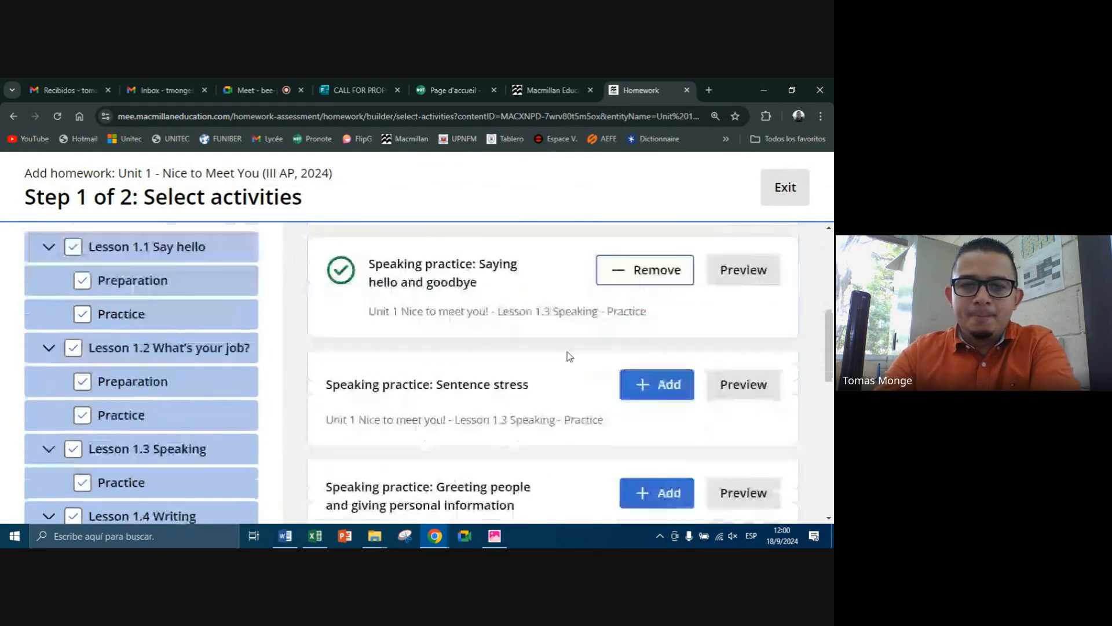
click(721, 342)
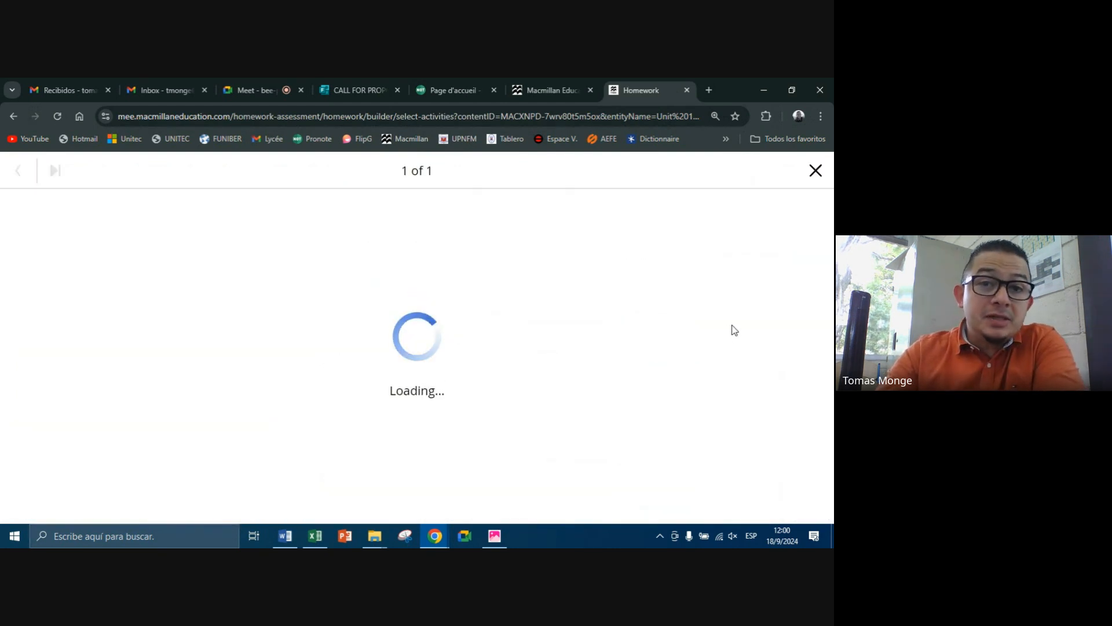
scroll(641, 310, down, 10)
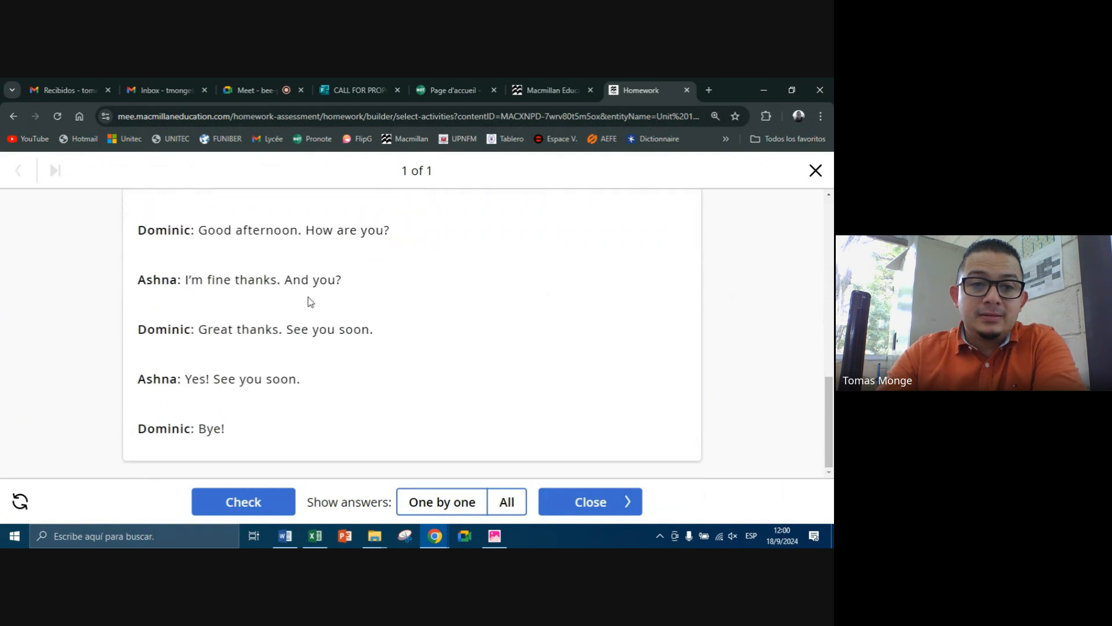
scroll(297, 315, up, 10)
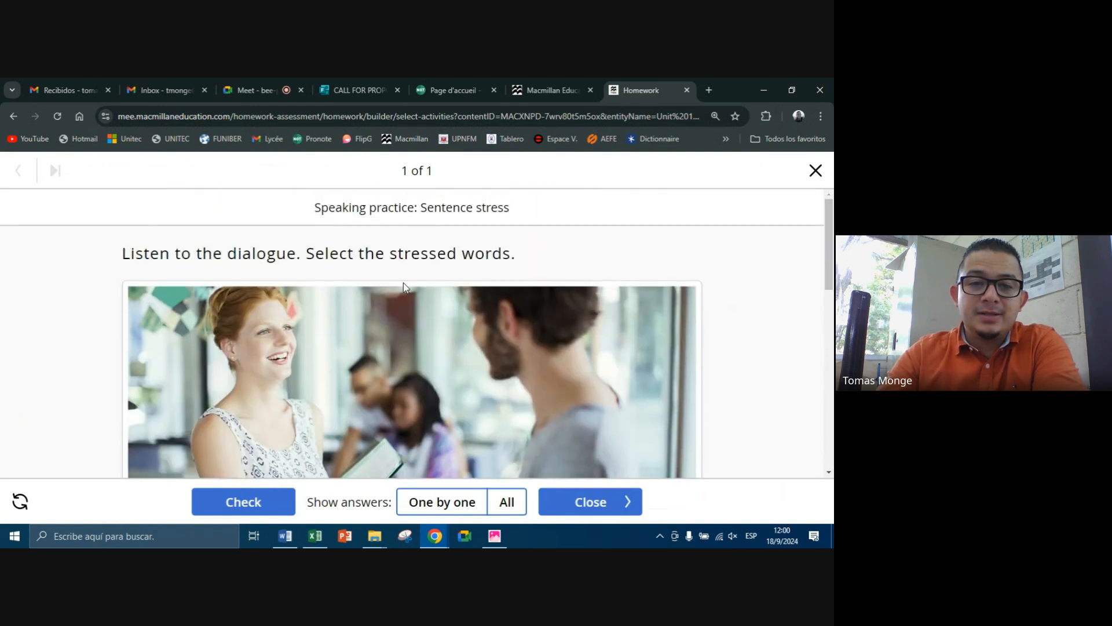
scroll(405, 284, down, 10)
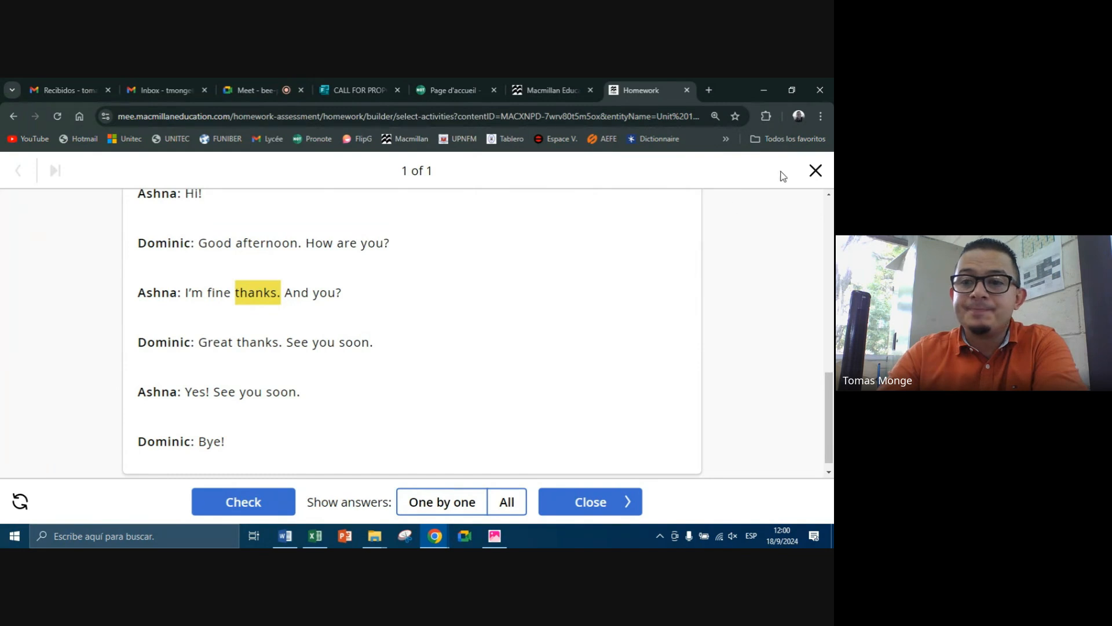
click(816, 171)
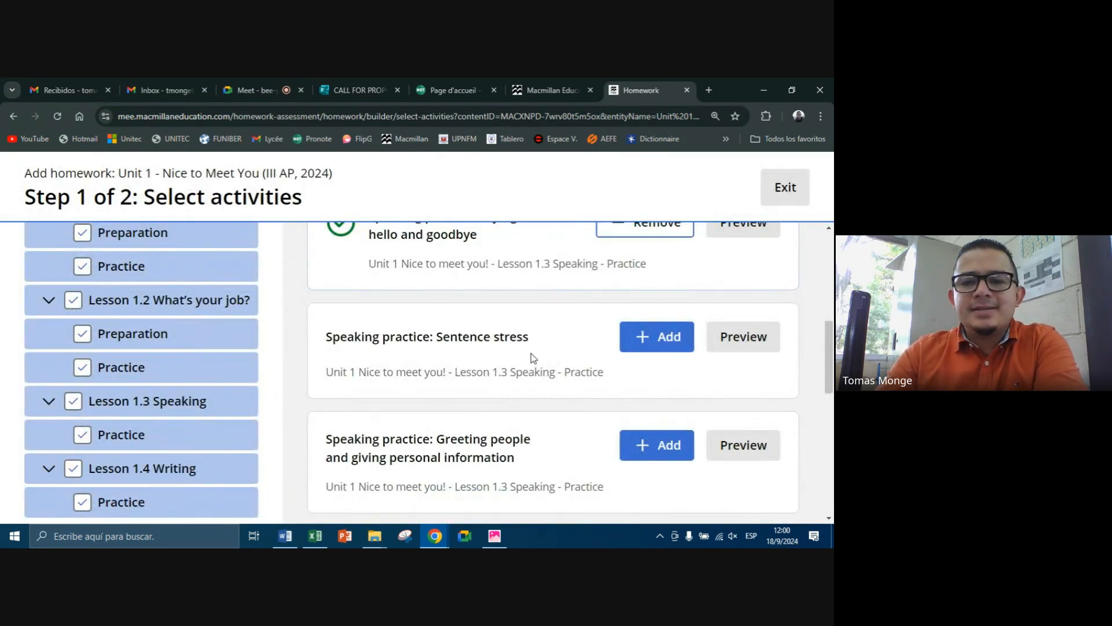
Preview the "Speaking practice: Greeting people and giving personal information" activity, look at its recording questions, and close the preview
scroll(533, 358, down, 3)
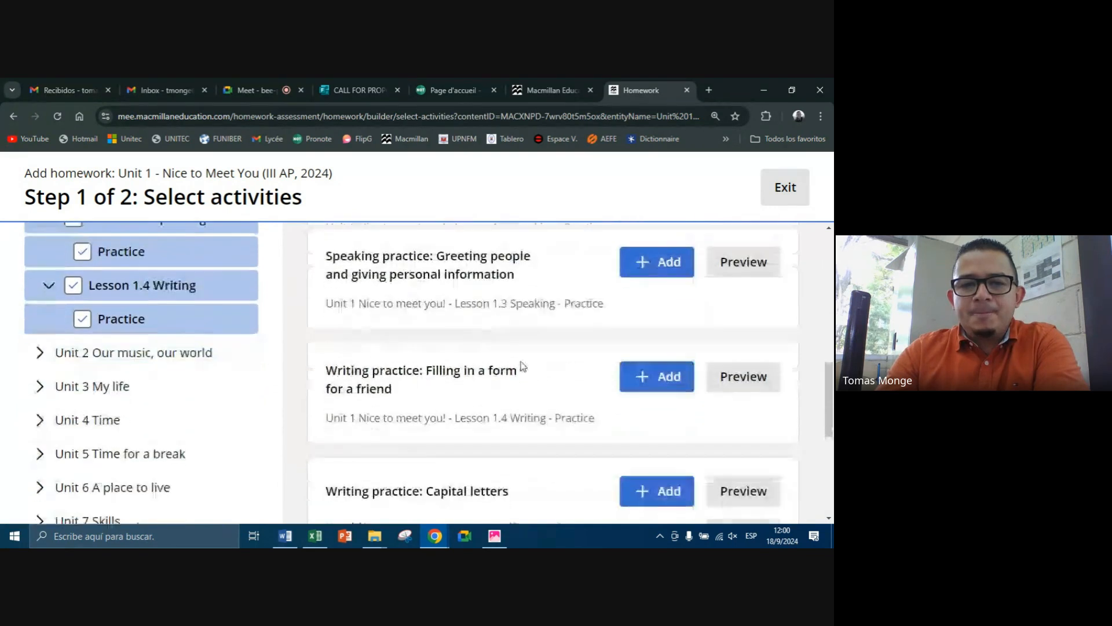
click(775, 269)
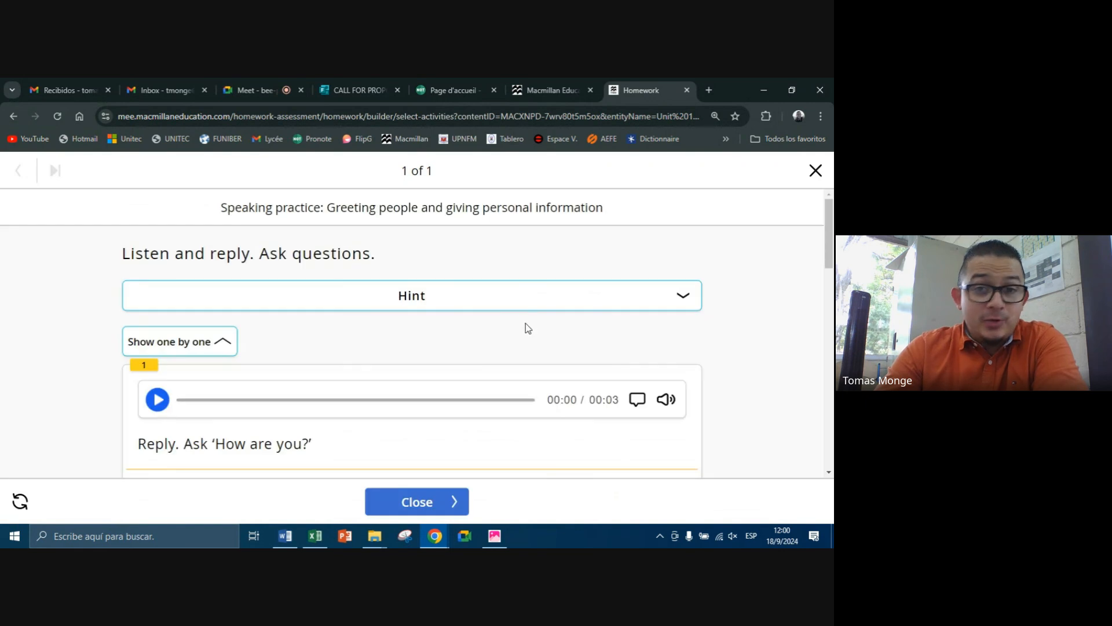
scroll(93, 376, down, 5)
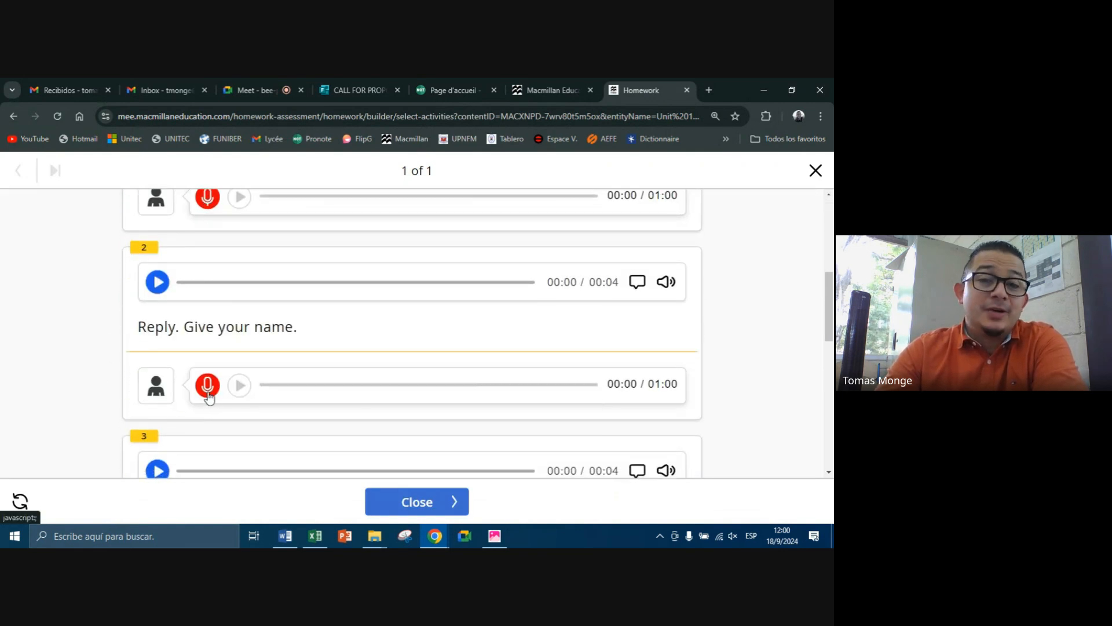
click(815, 171)
click(648, 277)
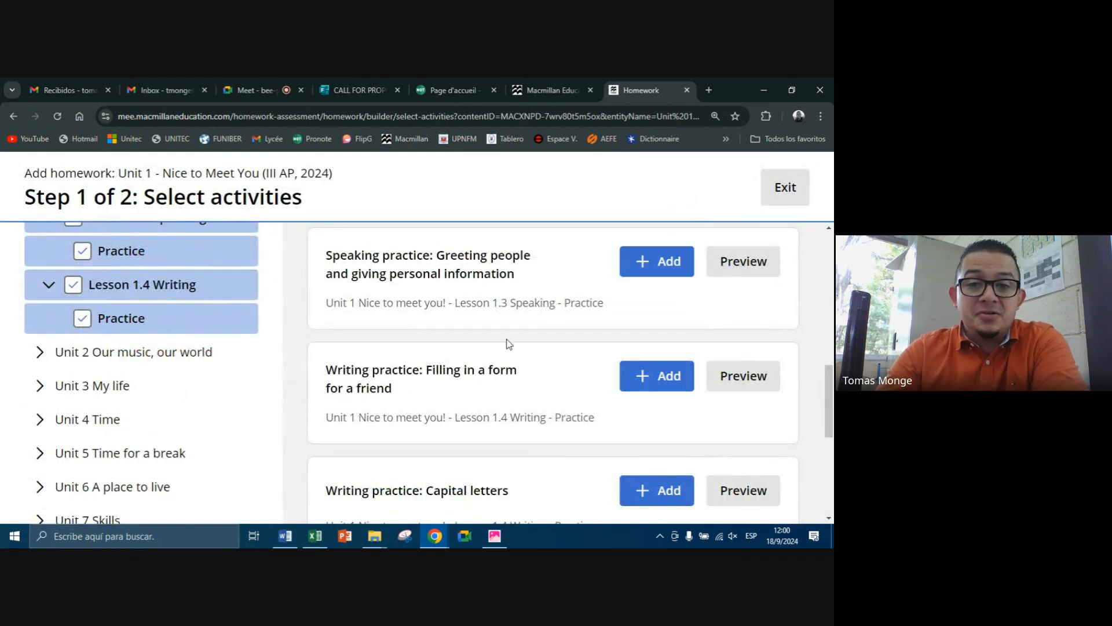
Preview the Lesson 1.4 activity "Writing practice: Filling in a form for a friend" and add it to the homework
click(772, 327)
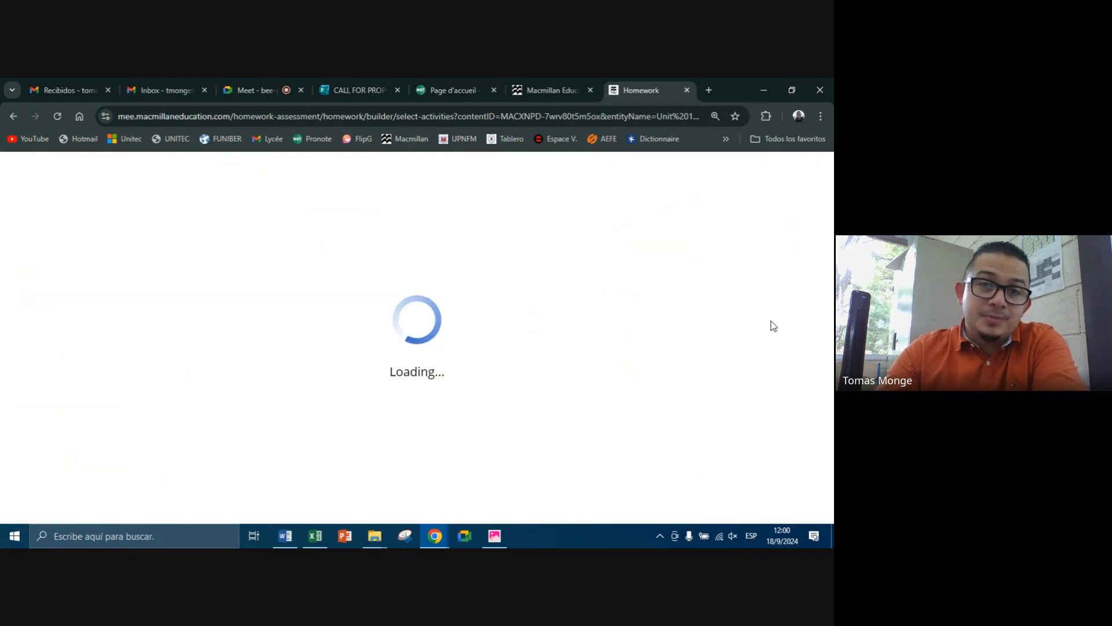
scroll(666, 316, down, 10)
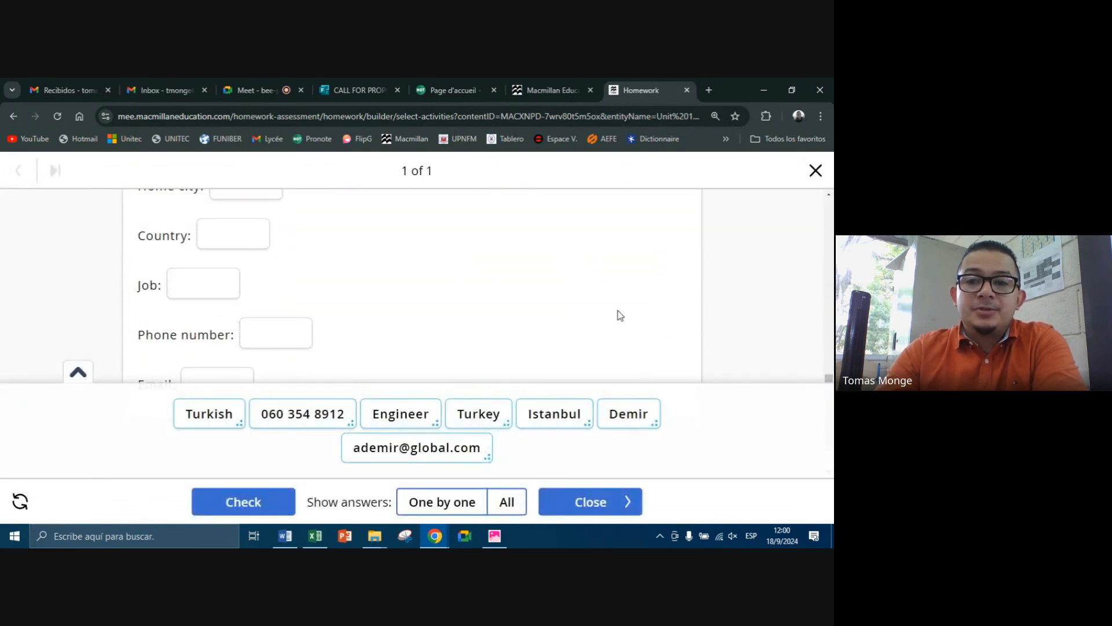
click(816, 171)
click(645, 317)
Preview "Writing practice: Capital letters", including the correction box for the first name's initial letter, and add the activity to the homework
scroll(637, 353, down, 2)
click(727, 313)
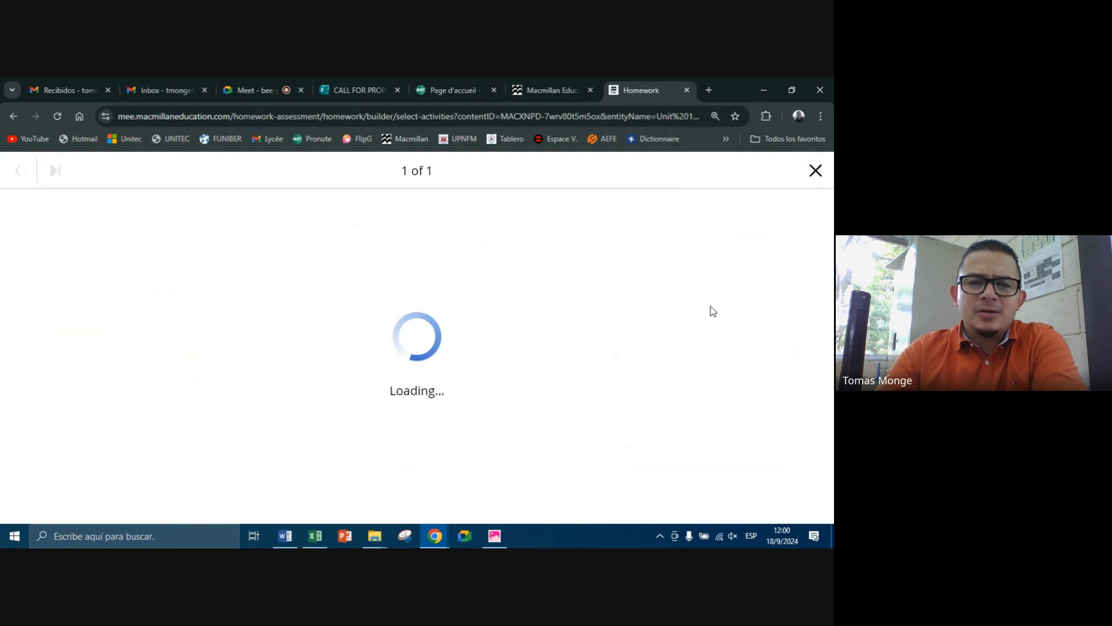
scroll(631, 305, down, 6)
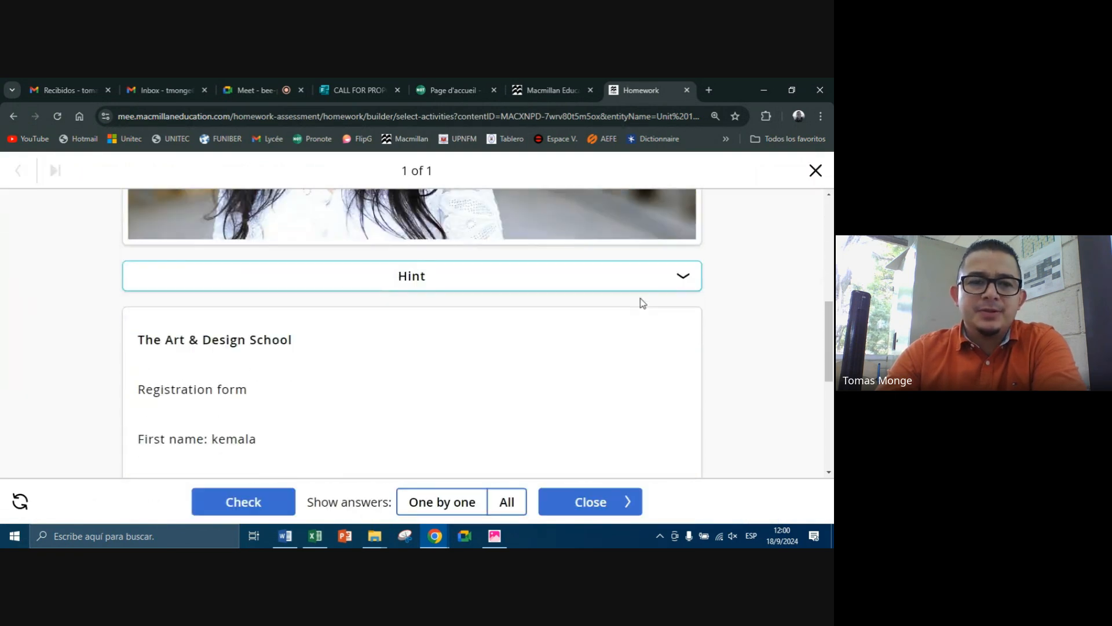
scroll(628, 308, up, 8)
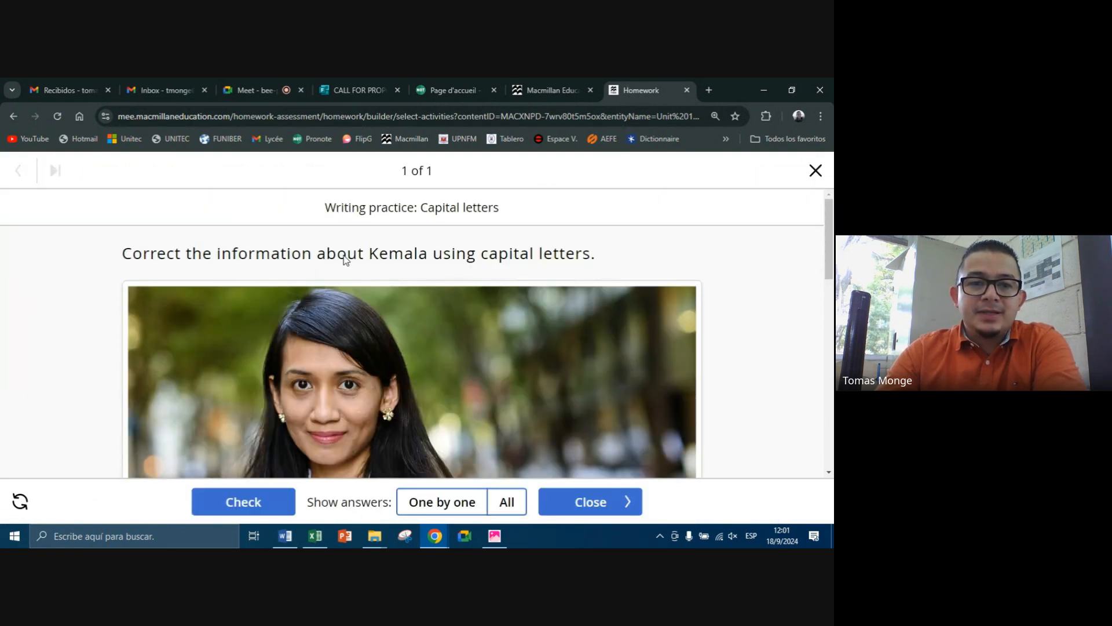
scroll(405, 294, down, 8)
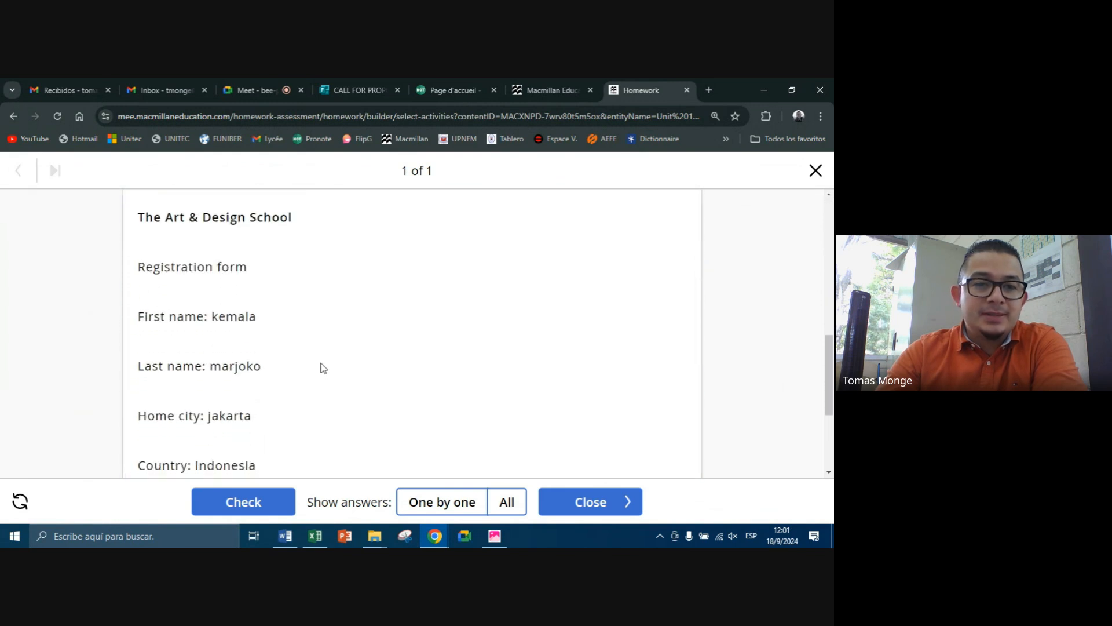
click(217, 319)
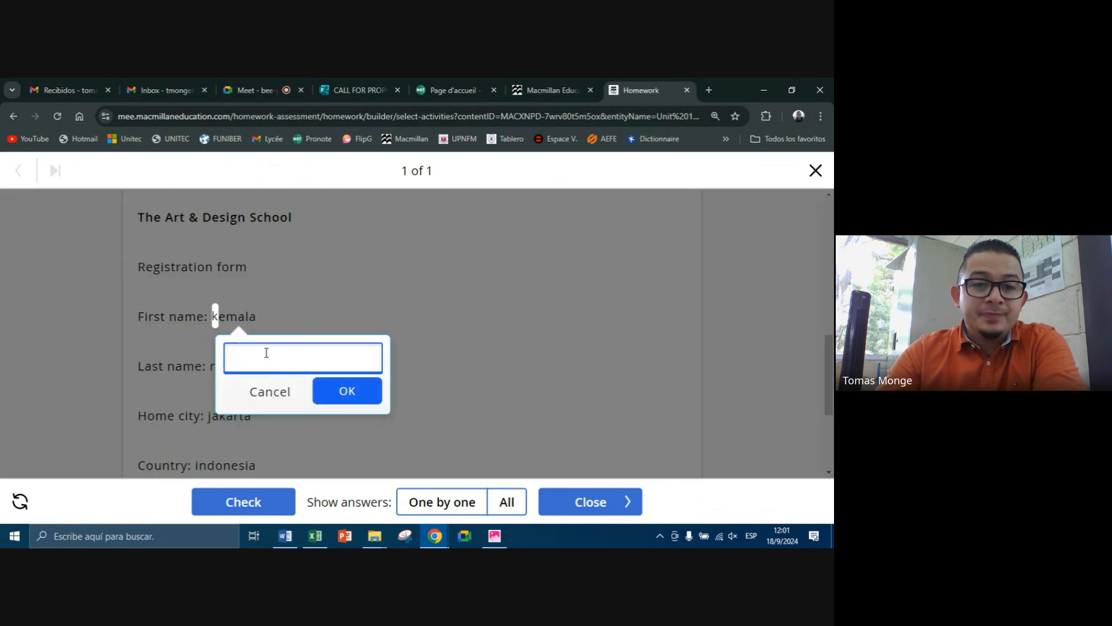
click(282, 391)
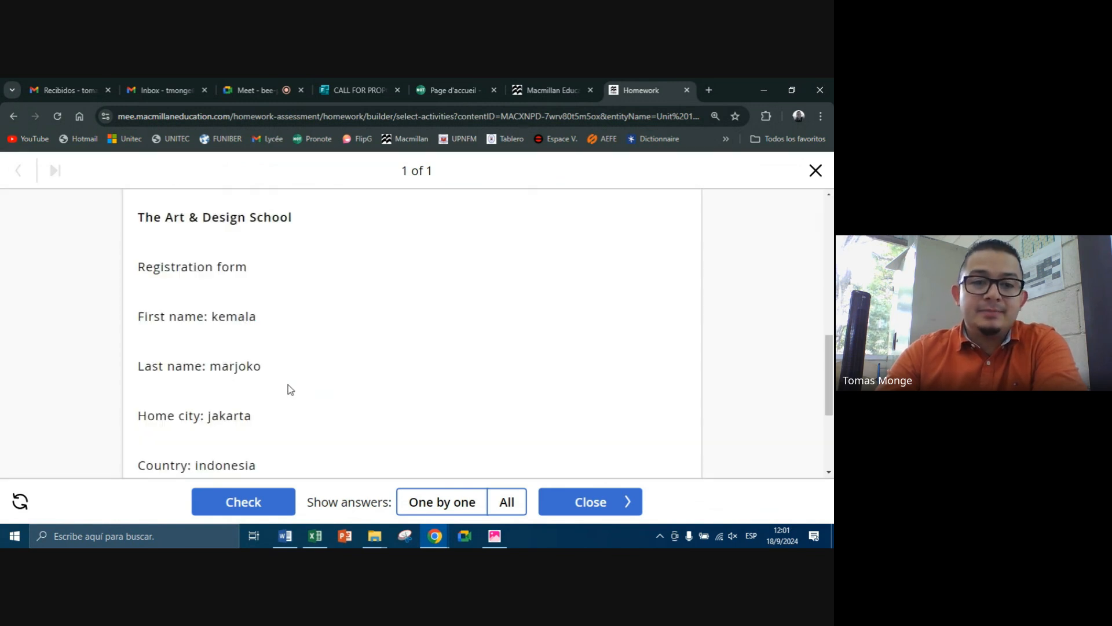
click(815, 170)
click(651, 306)
Preview the "Writing practice: Fill in a form" activity, check its free-text answer field for the last name, and return to the activity list
scroll(580, 335, down, 3)
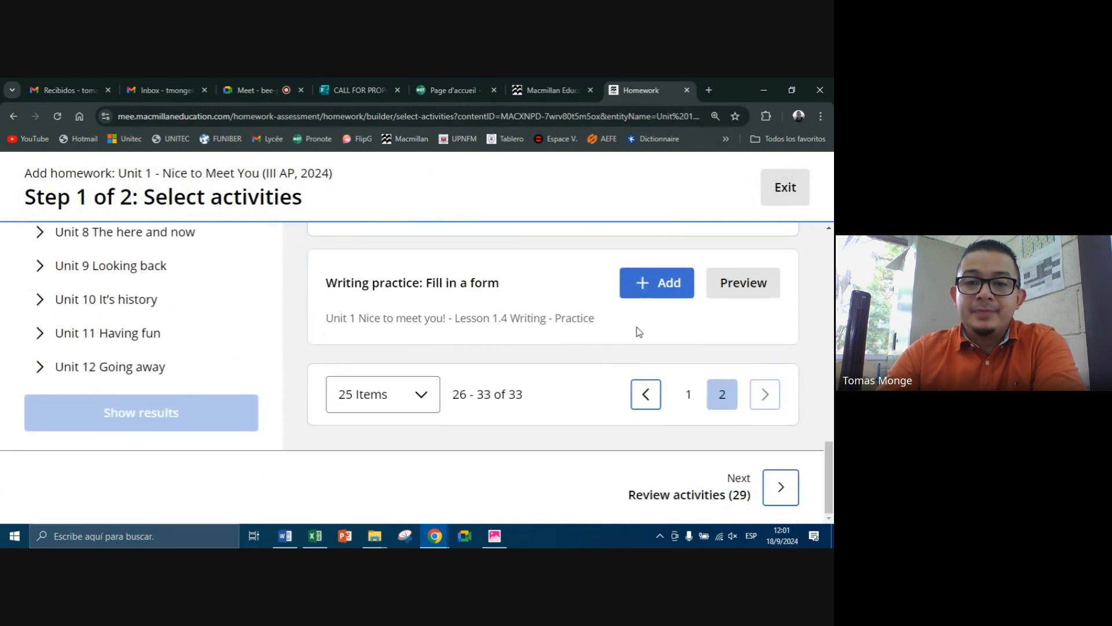
click(733, 285)
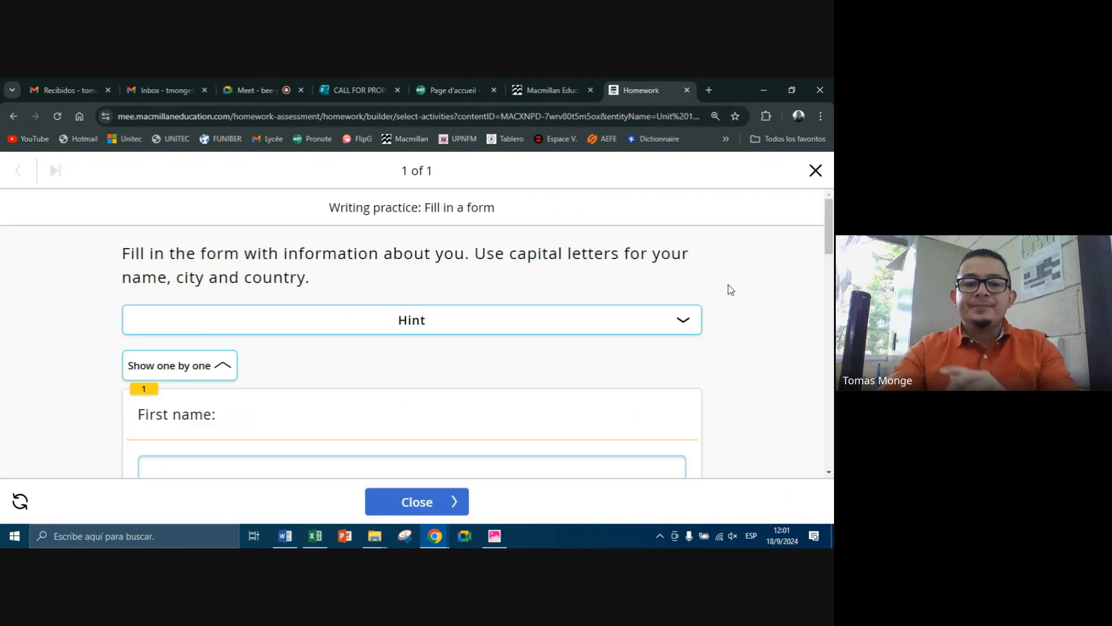
scroll(240, 336, down, 7)
scroll(243, 339, up, 3)
click(231, 390)
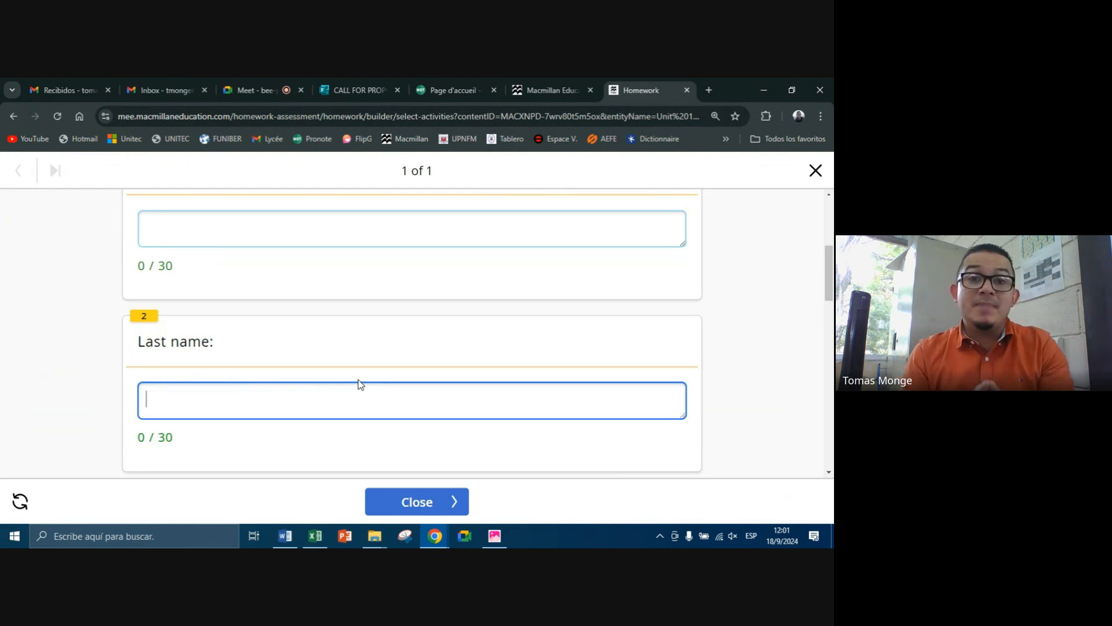
click(815, 170)
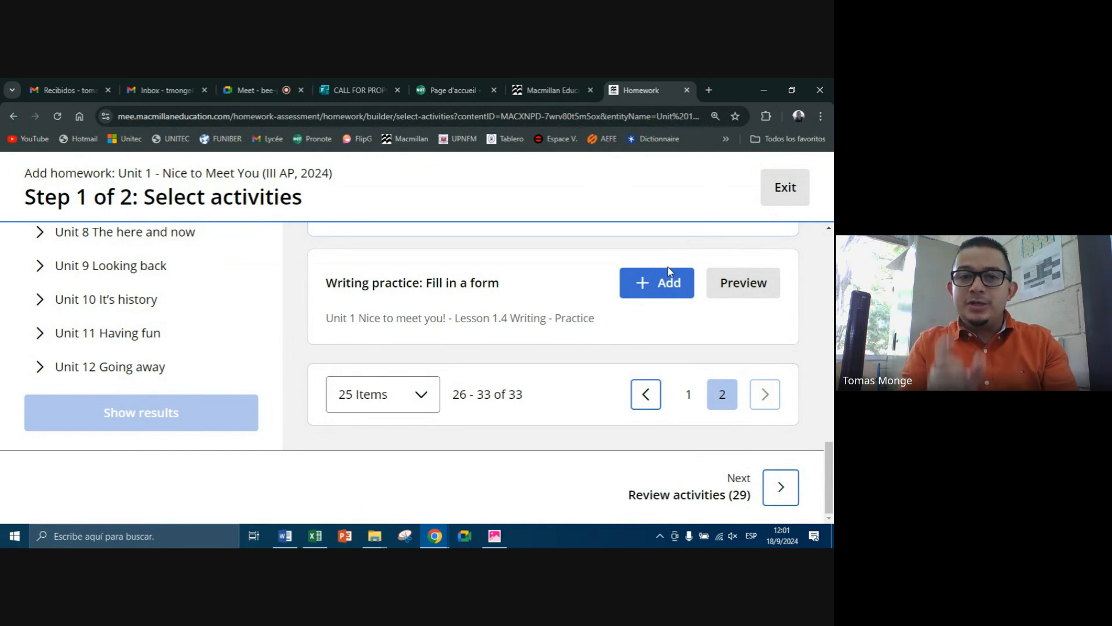
click(674, 283)
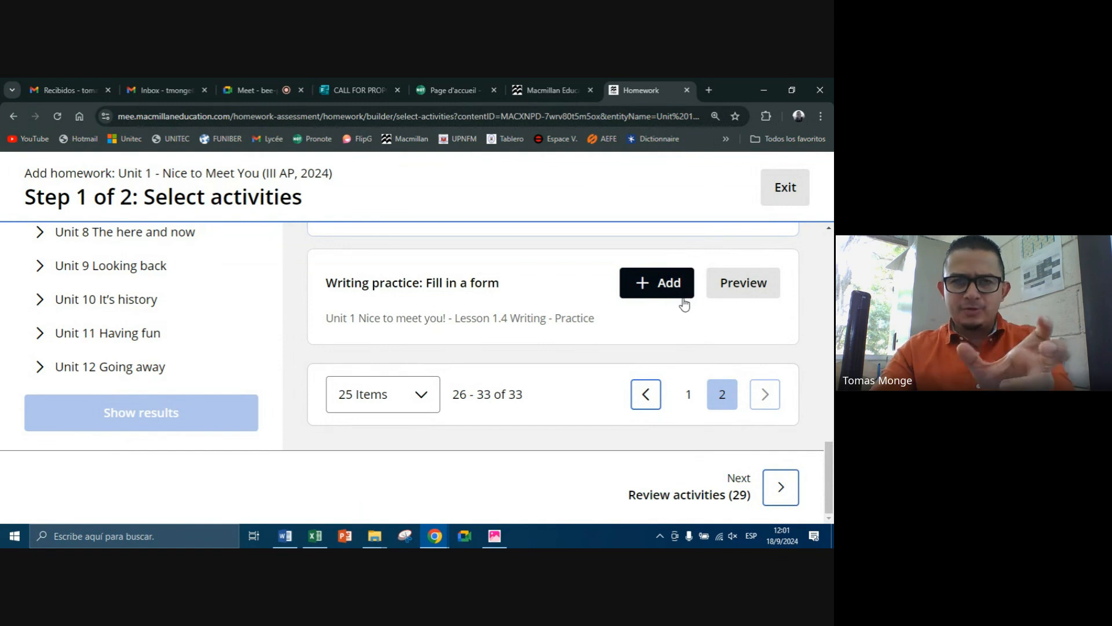
scroll(571, 315, up, 5)
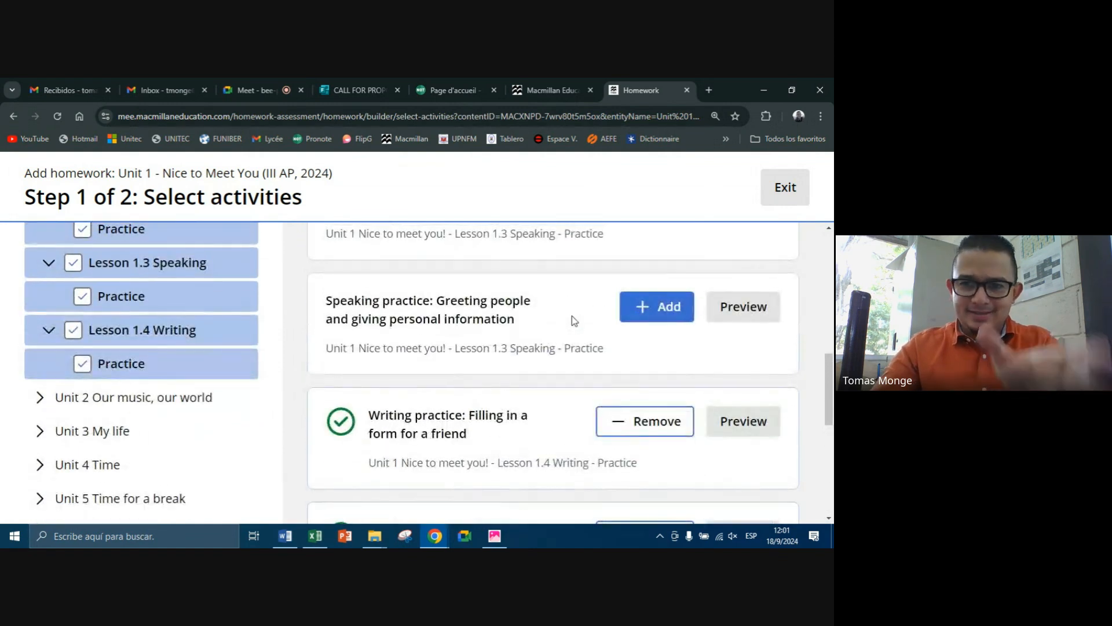
Look over the Lesson 1.3 Speaking and Lesson 1.4 Writing practice activities, checking which ones are added to the homework
scroll(572, 316, up, 3)
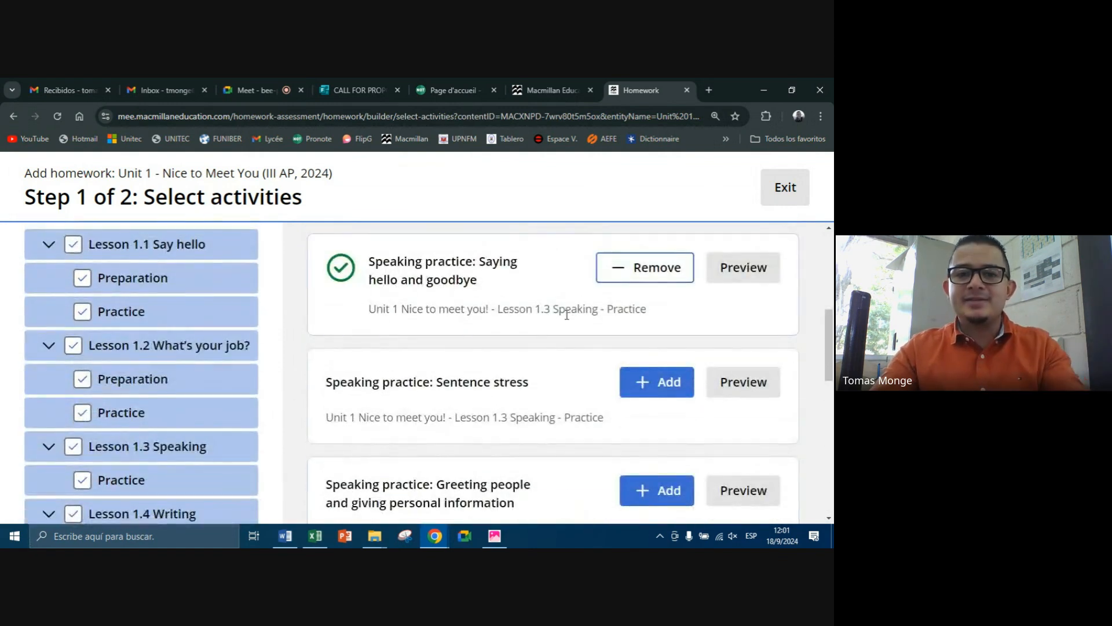
scroll(569, 328, down, 1)
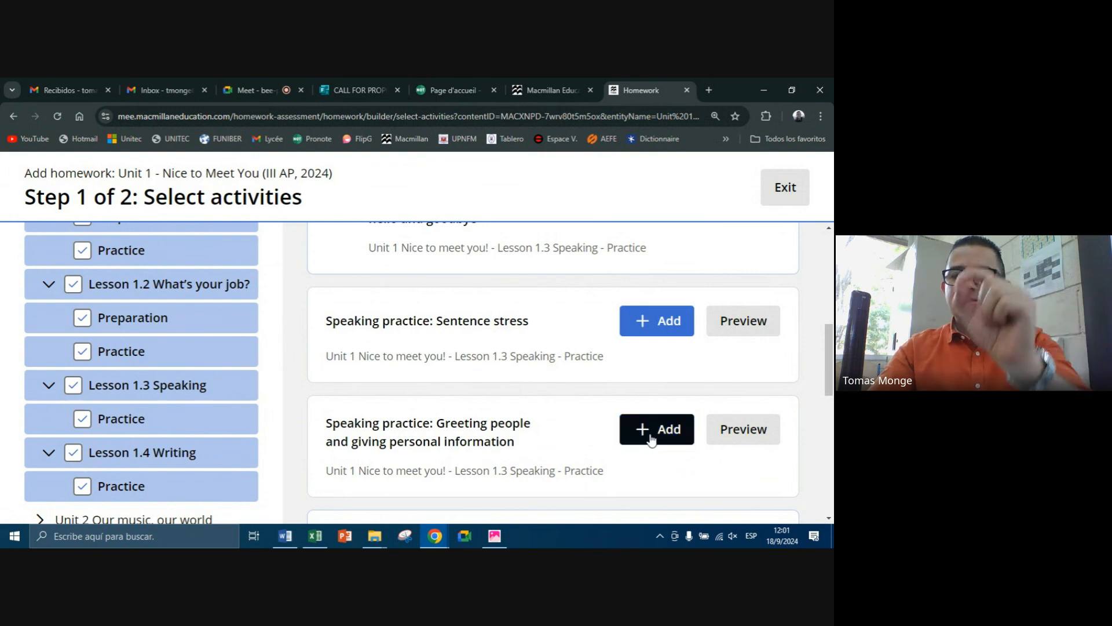
scroll(608, 417, down, 1)
scroll(577, 374, down, 5)
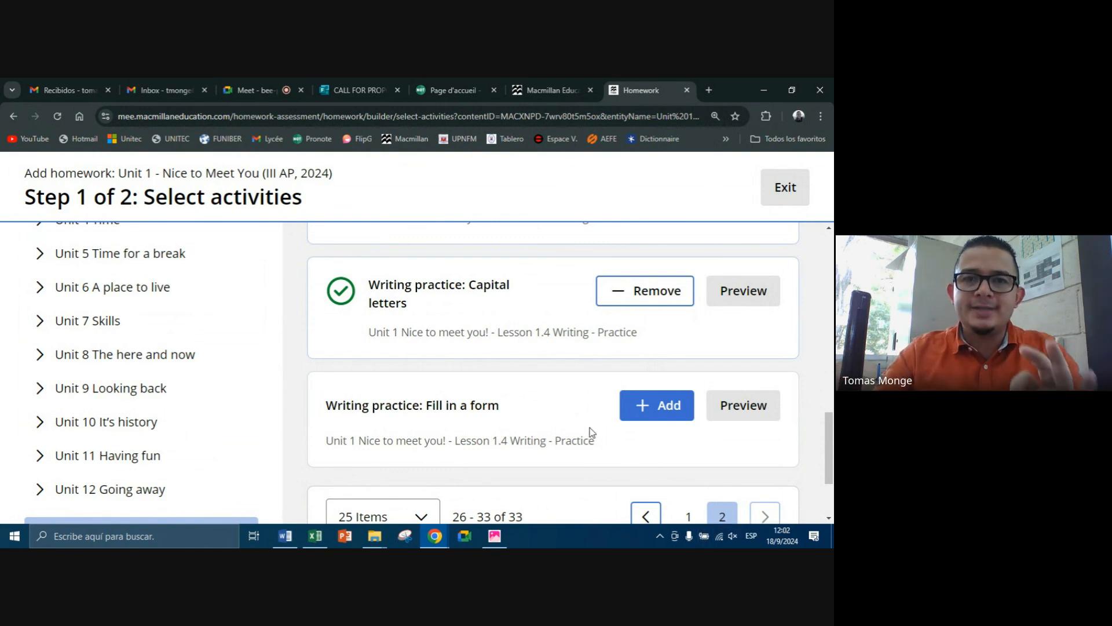
scroll(530, 388, down, 2)
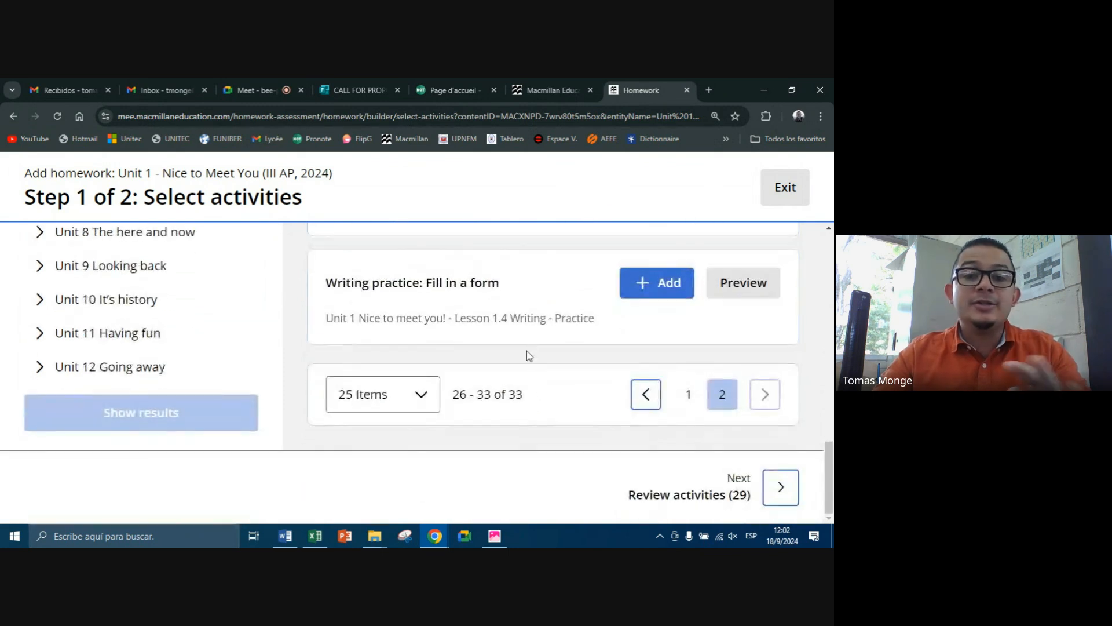
click(671, 290)
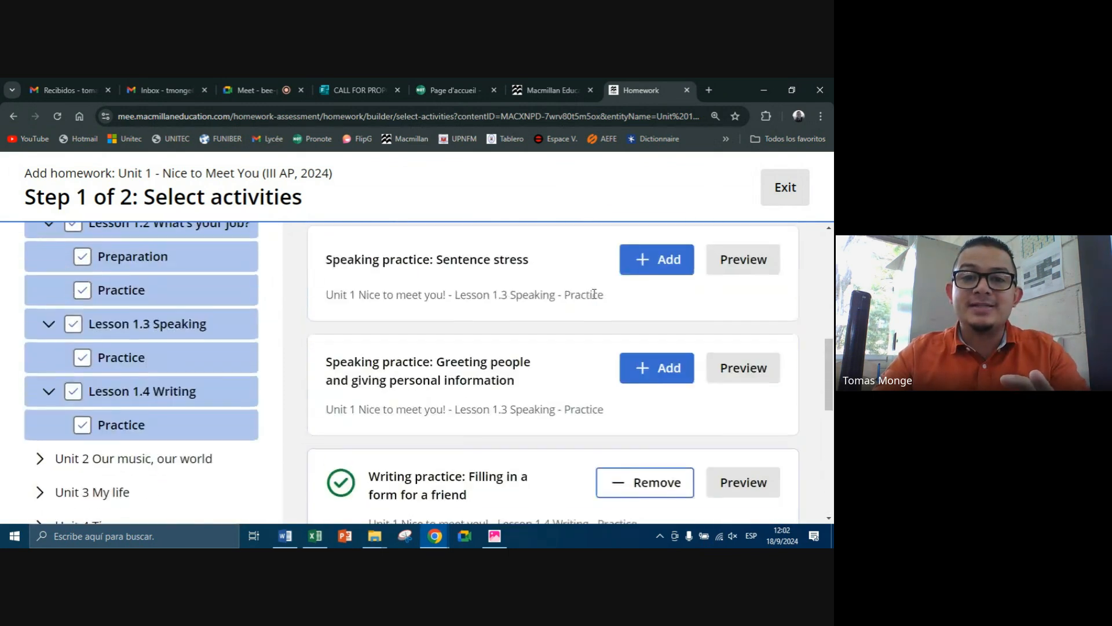
scroll(658, 377, down, 6)
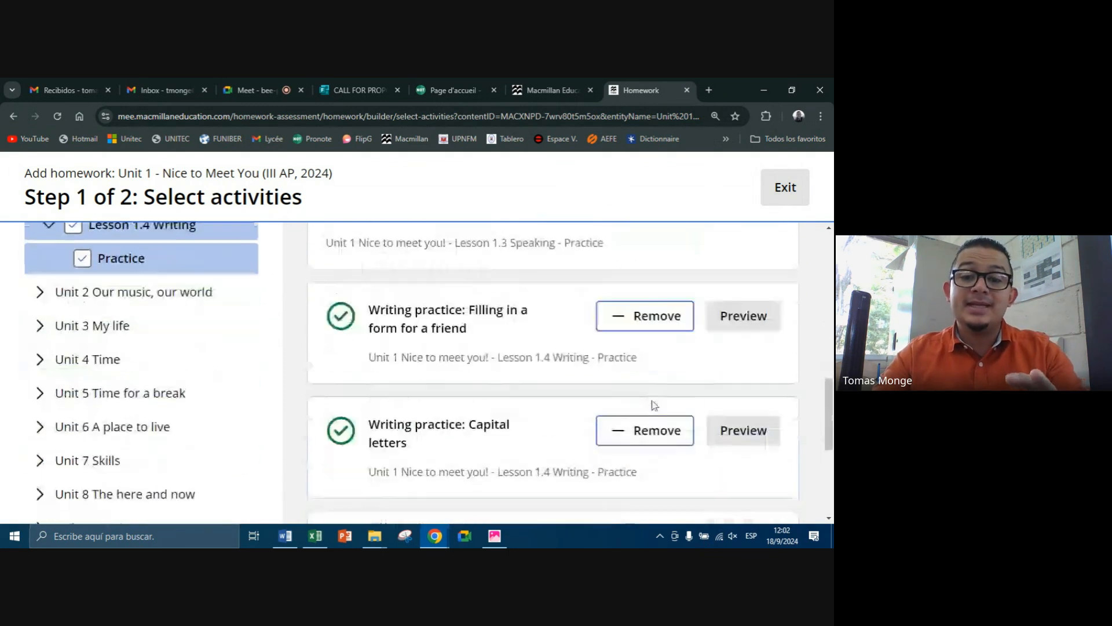
scroll(654, 405, down, 1)
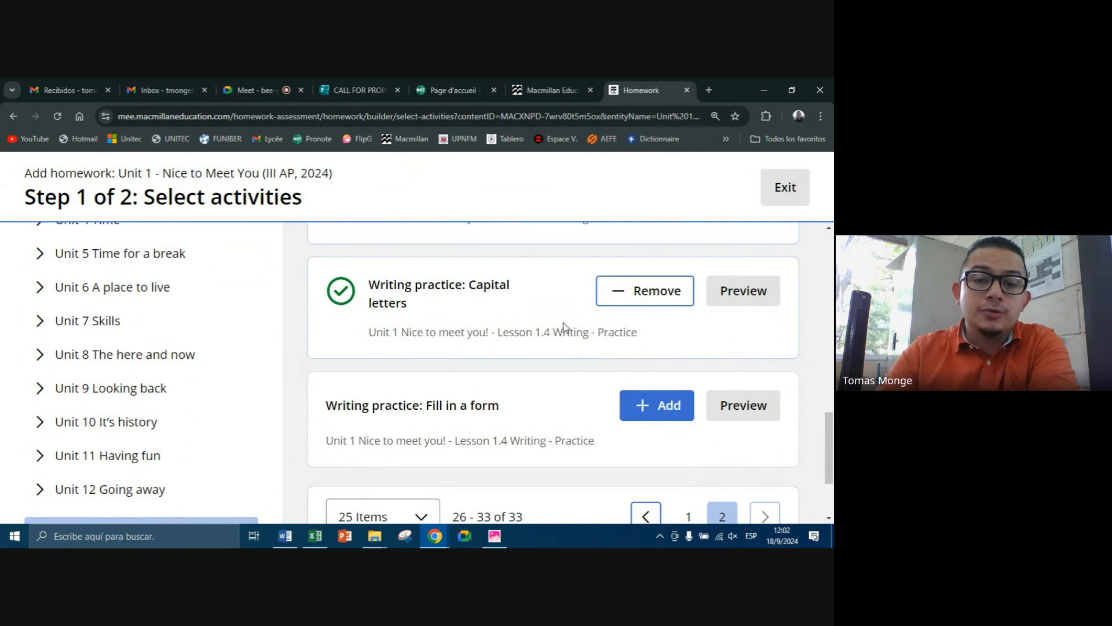
scroll(522, 365, down, 3)
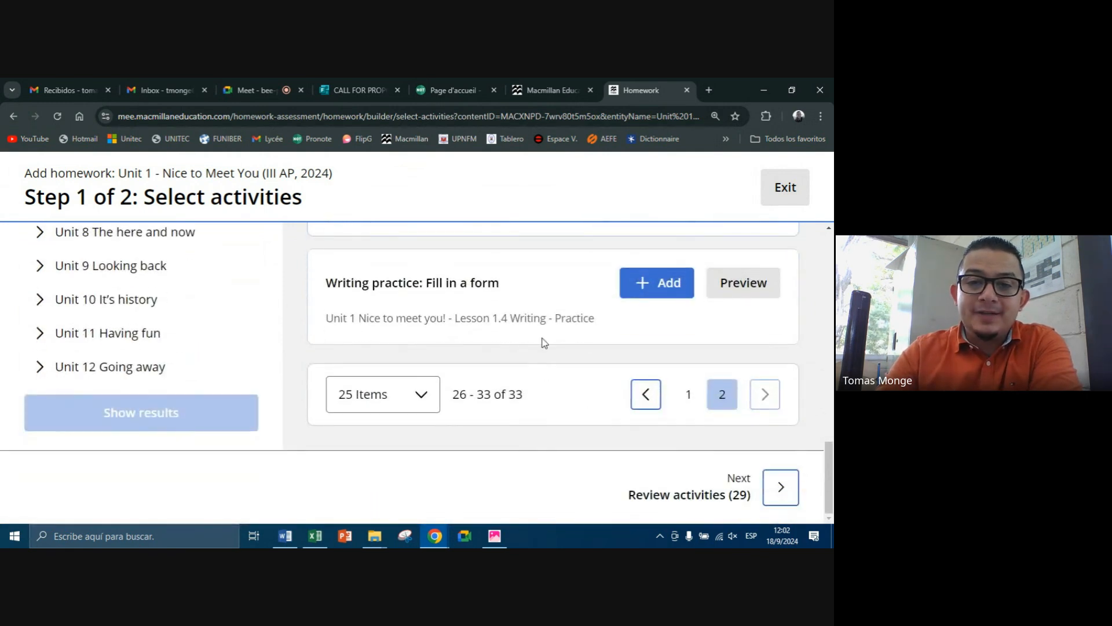
Proceed to the activity review, go through the added activities to the end of the list, and finish the selection
click(777, 493)
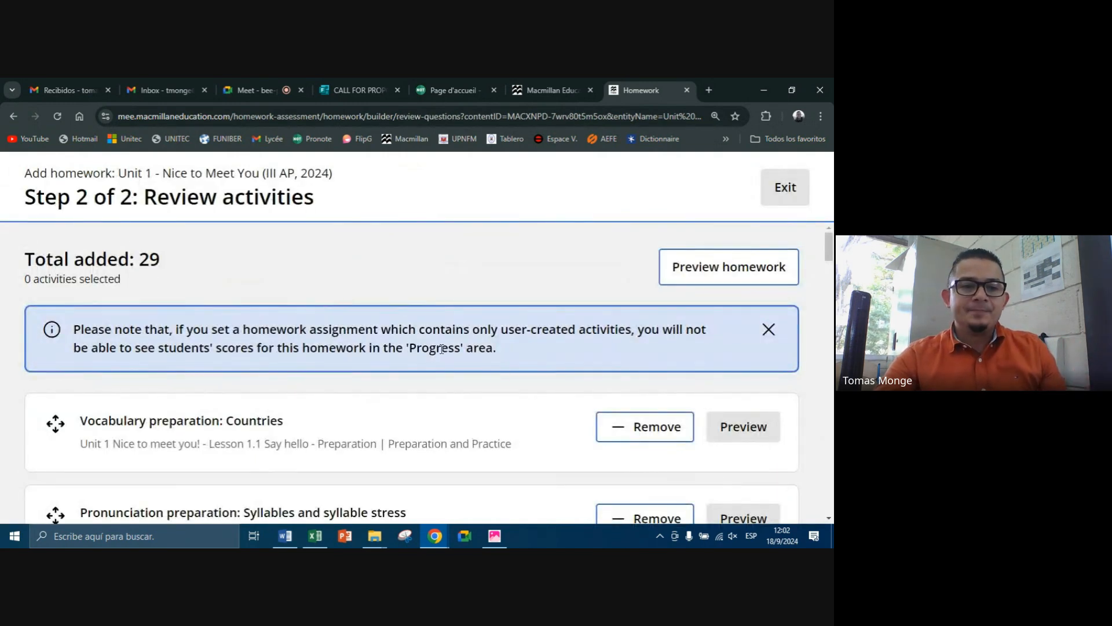
scroll(449, 345, down, 15)
scroll(458, 327, down, 10)
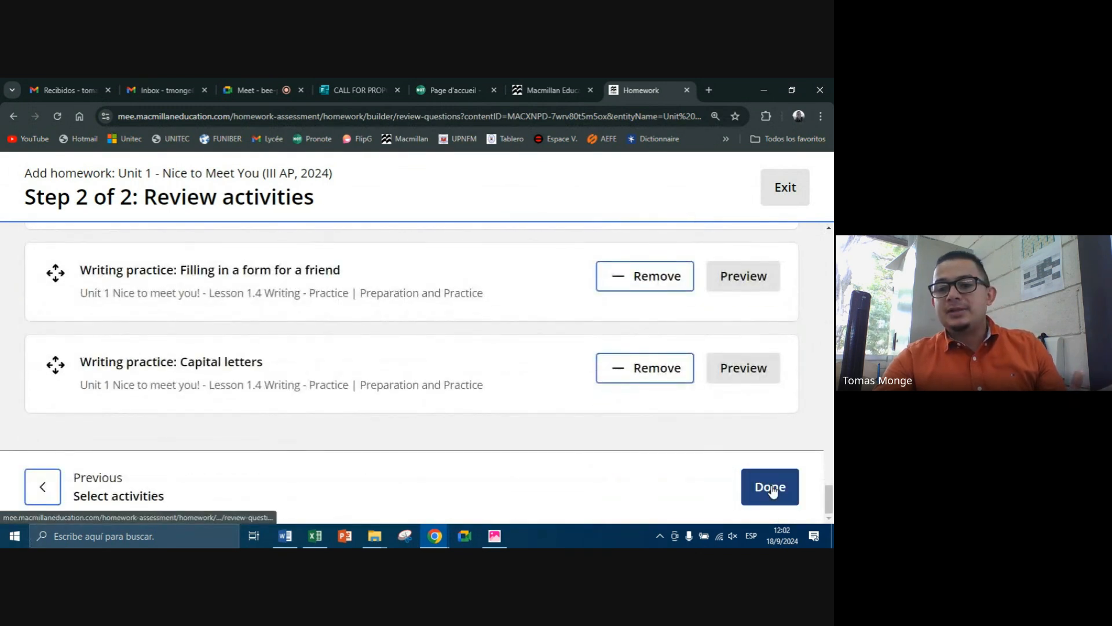
click(772, 492)
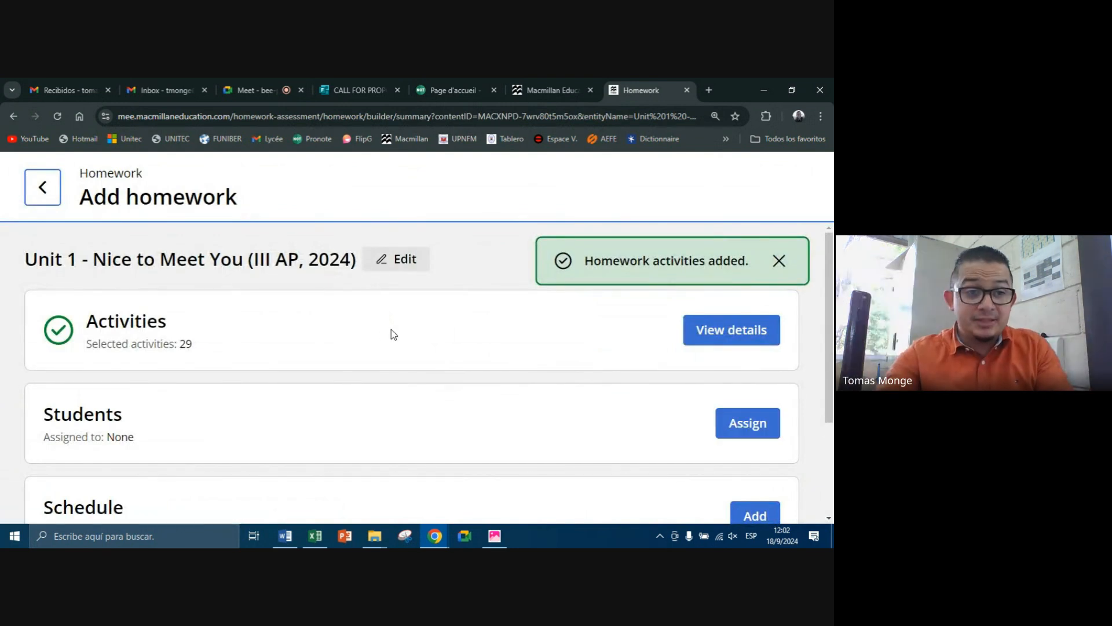
Open the homework's student assignment and find the teacher's Basic Level (III AP, 2024) class by searching the page for the teacher's surname
scroll(348, 399, down, 1)
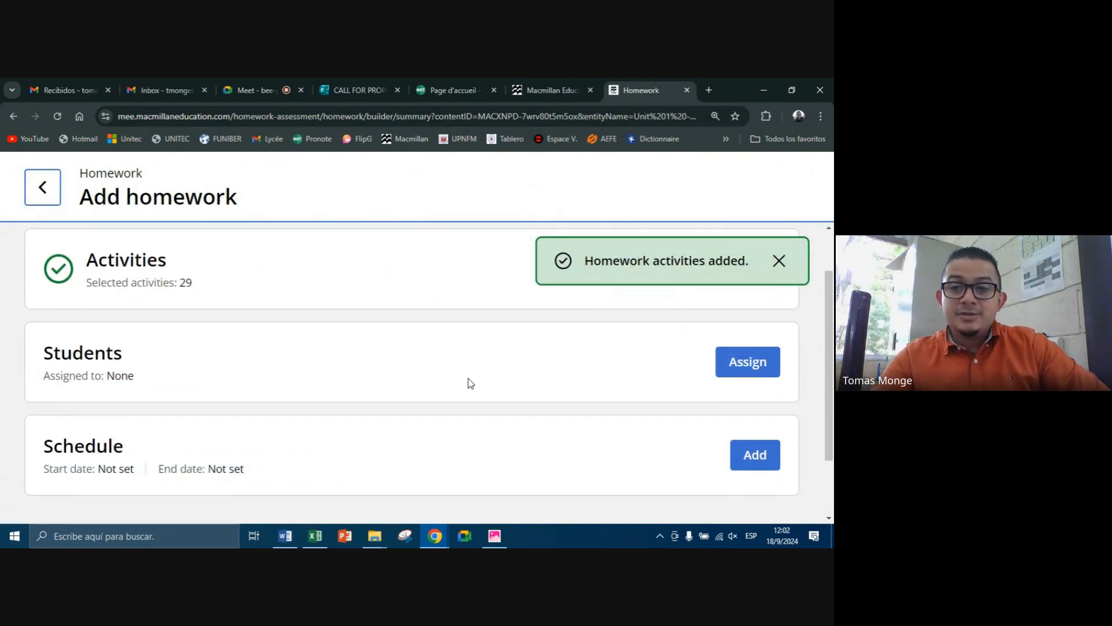
scroll(704, 420, down, 1)
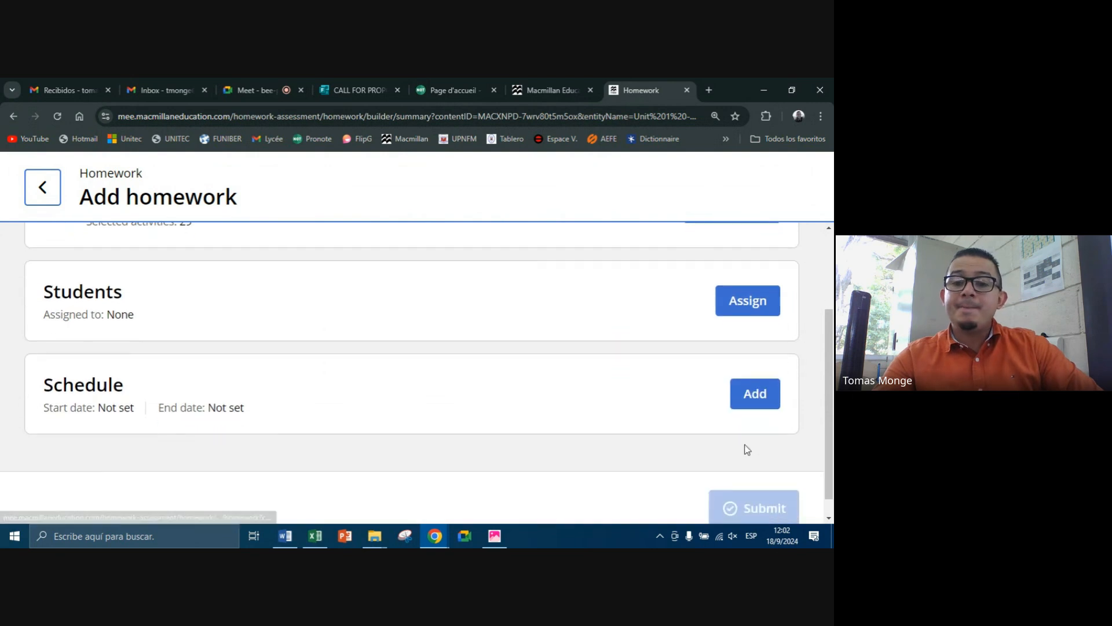
click(755, 295)
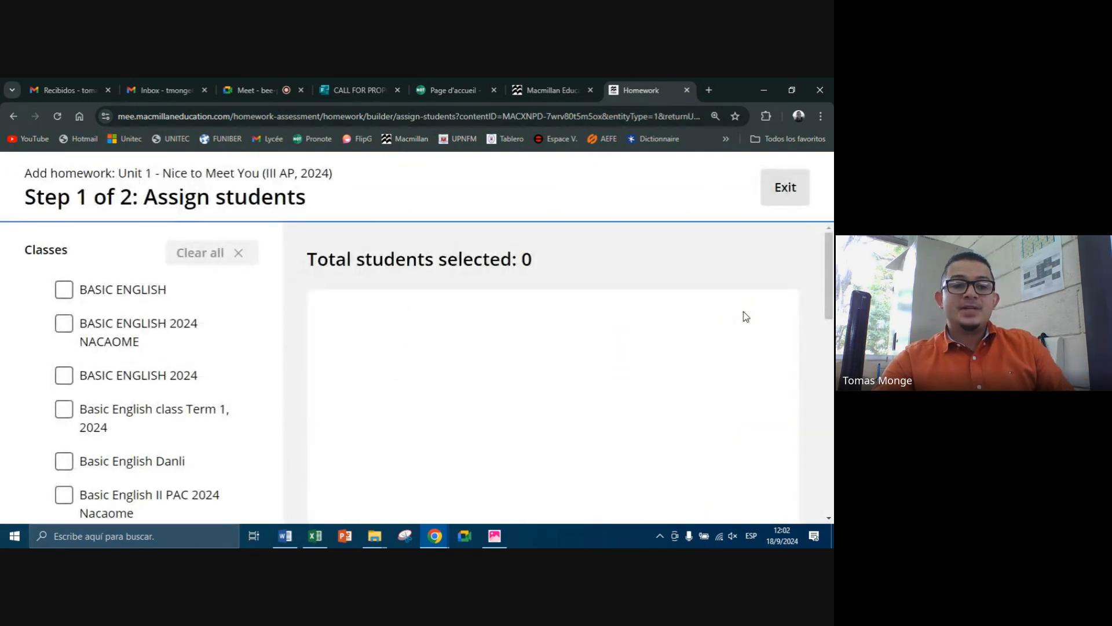
key(ctrl+f)
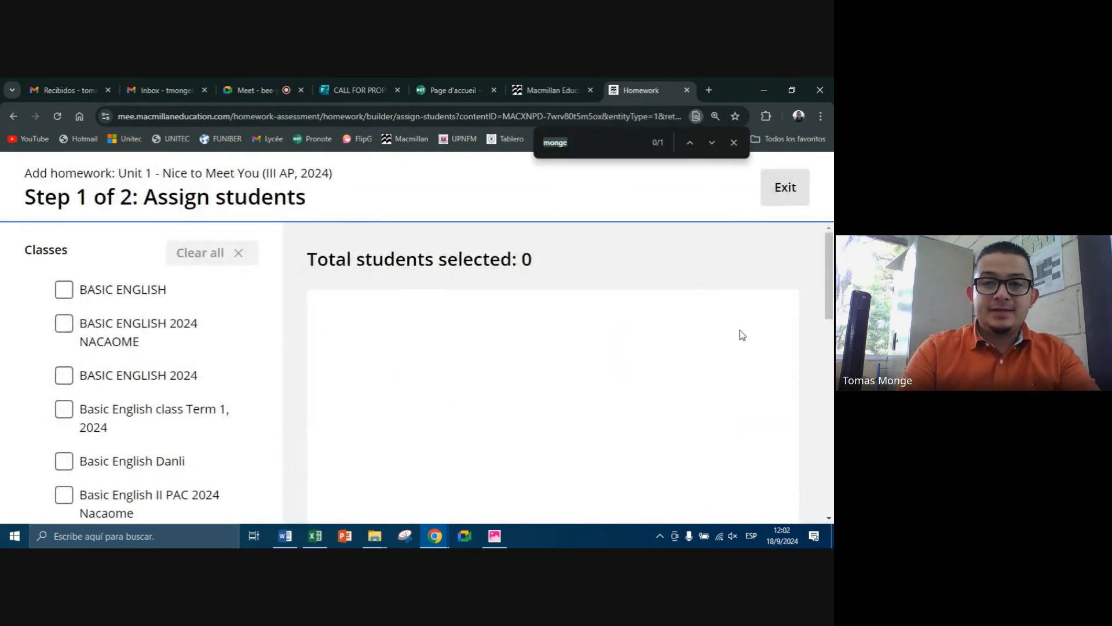
key(Return)
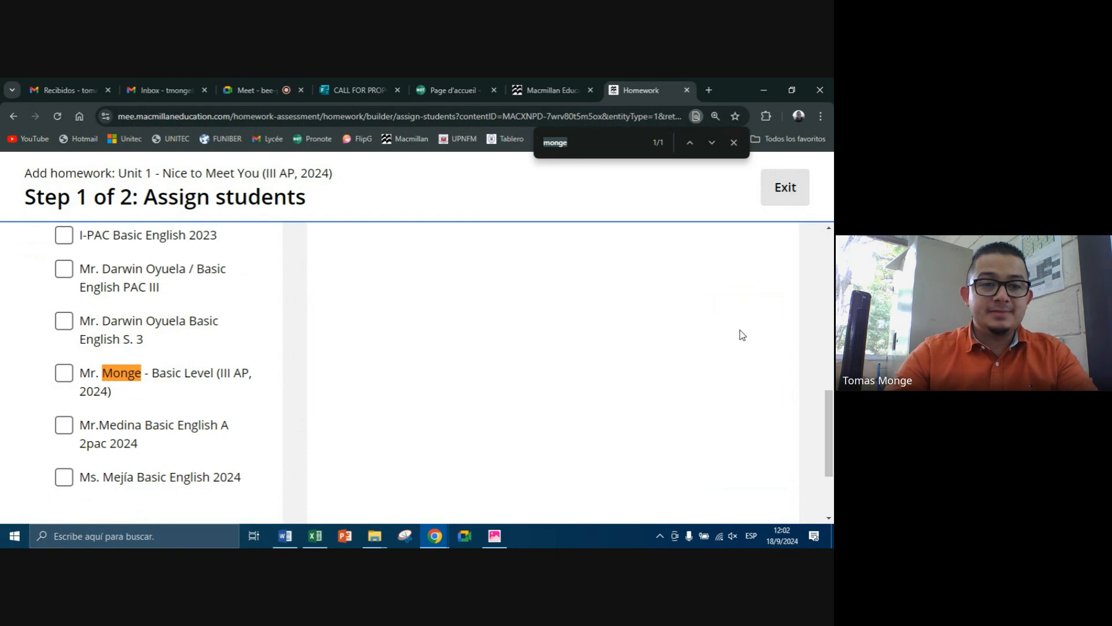
click(563, 146)
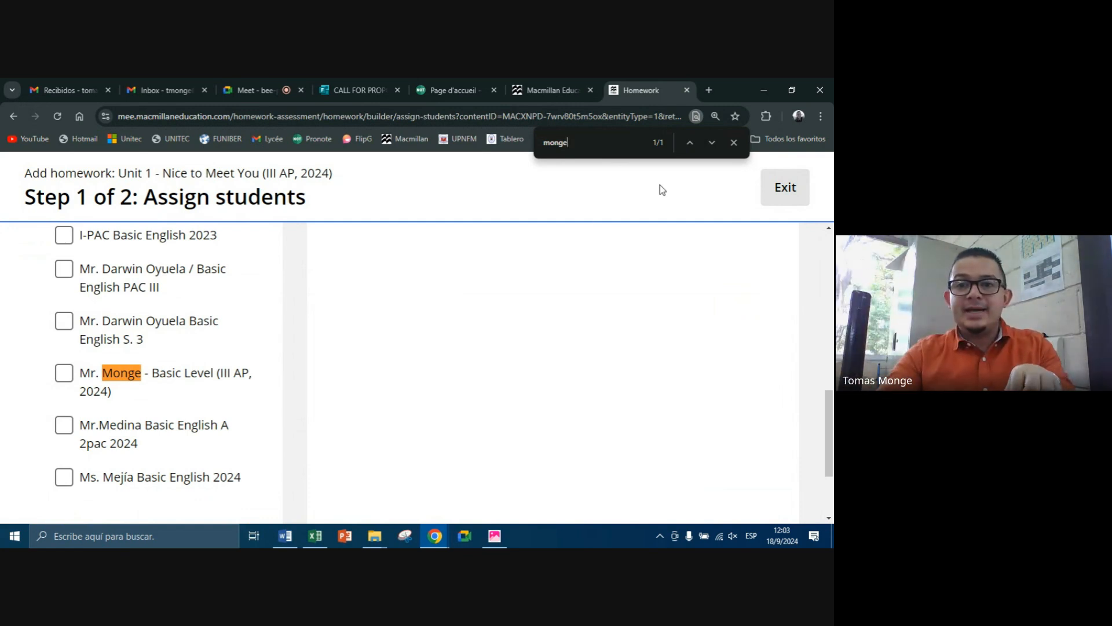
key(Escape)
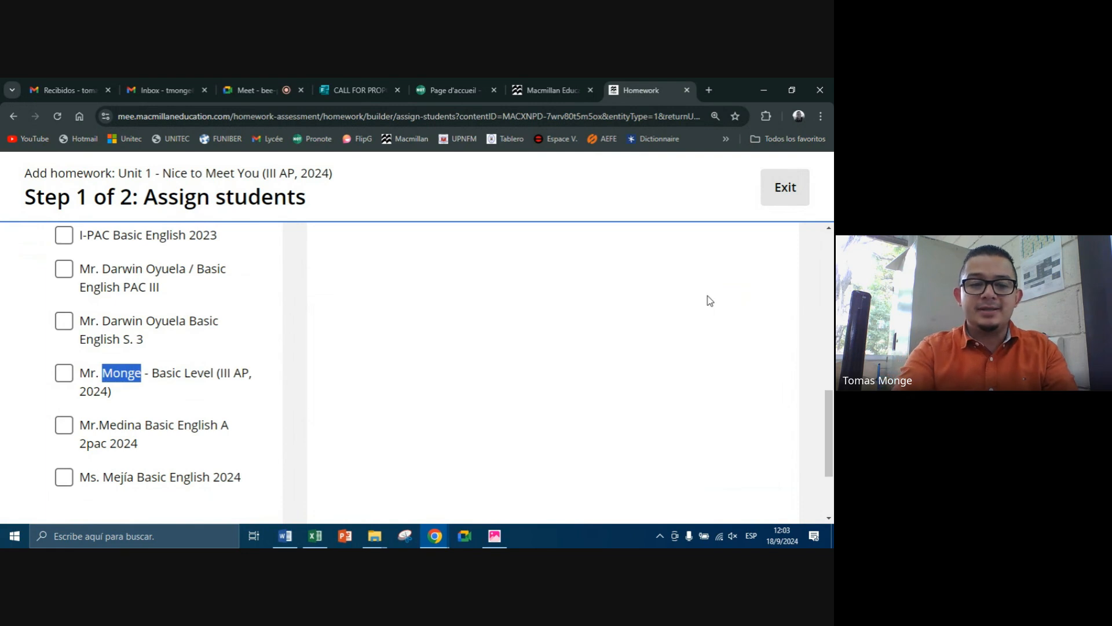
Search the class list for "Basic" and look through the matching classes
key(ctrl+f)
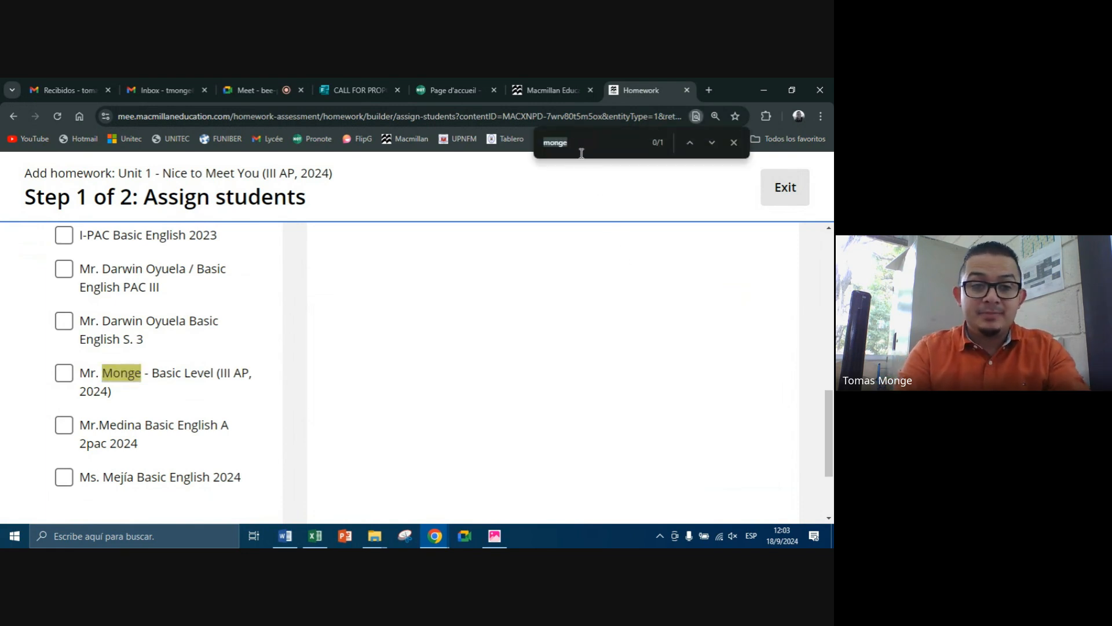
text(Basic)
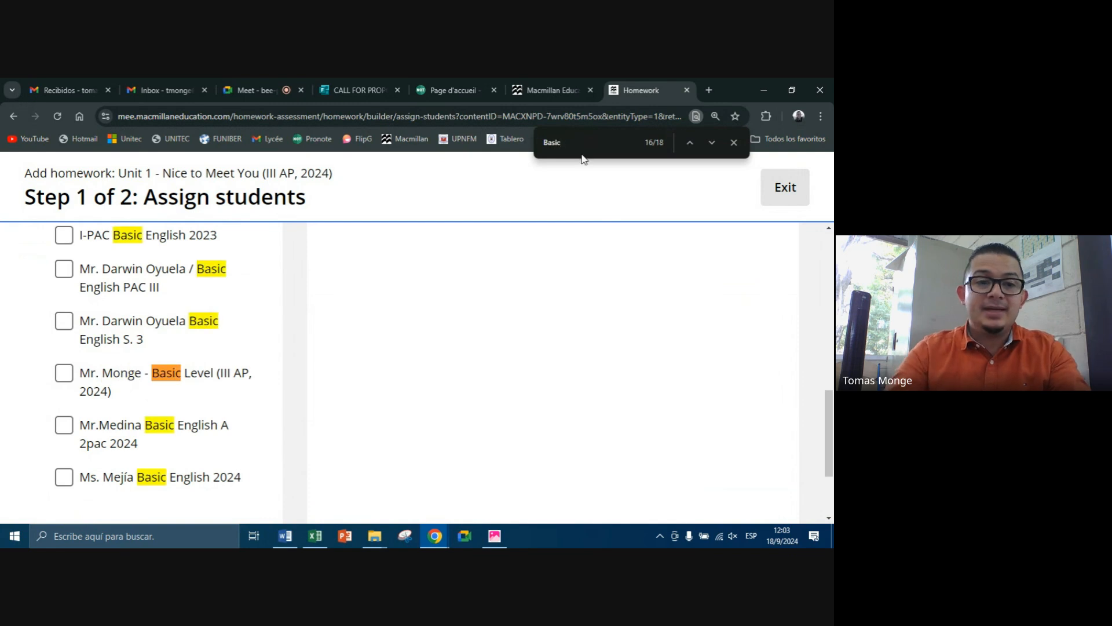
scroll(181, 323, down, 3)
scroll(191, 320, up, 5)
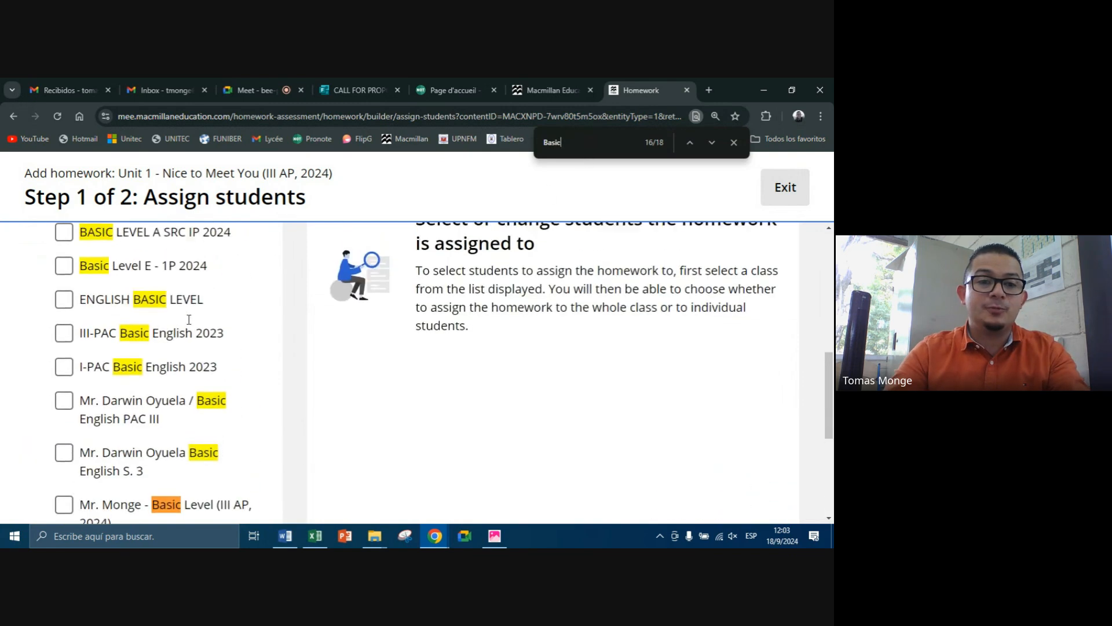
scroll(188, 320, up, 5)
scroll(191, 327, down, 6)
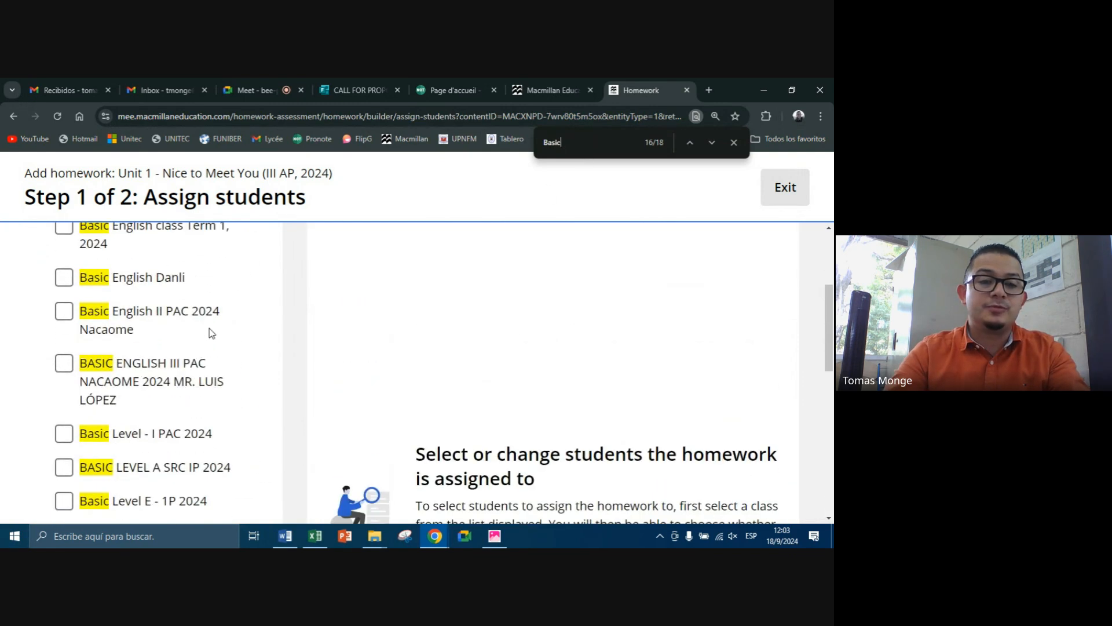
Search for the teacher's surname, select the Basic Level (III AP, 2024) class, show its results, and exit the student assignment without saving
key(ctrl+f)
text(monge)
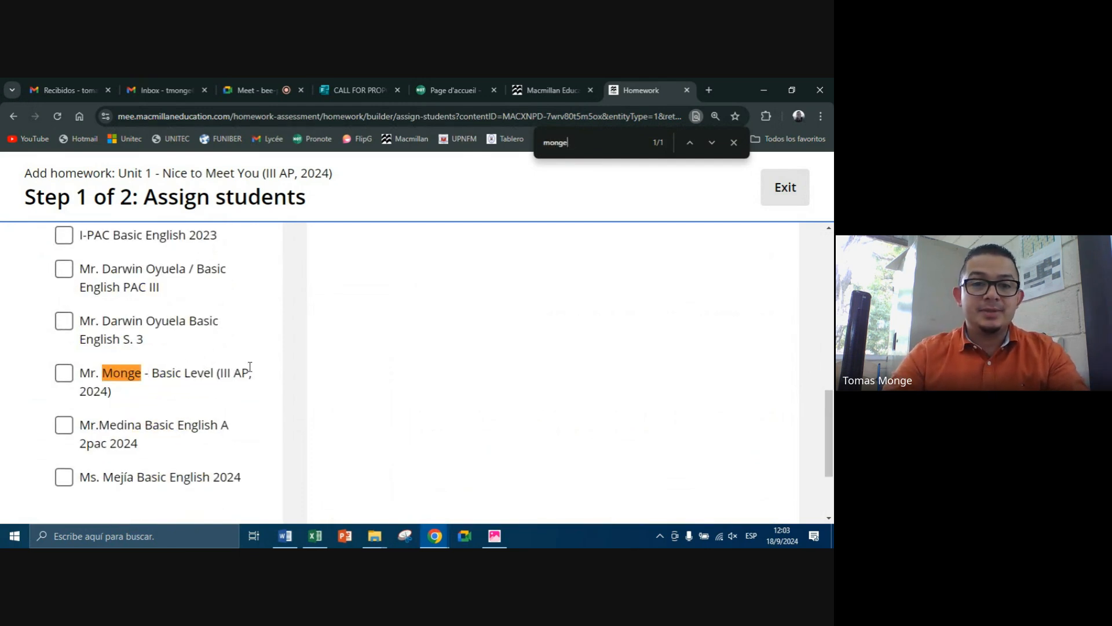
click(66, 377)
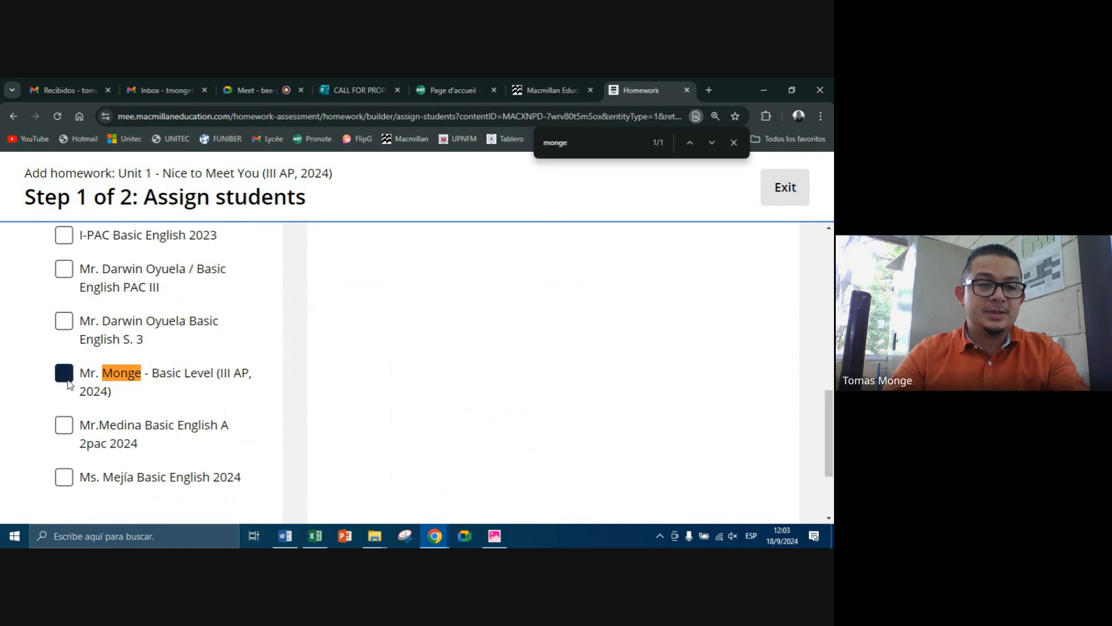
scroll(102, 394, down, 2)
click(129, 426)
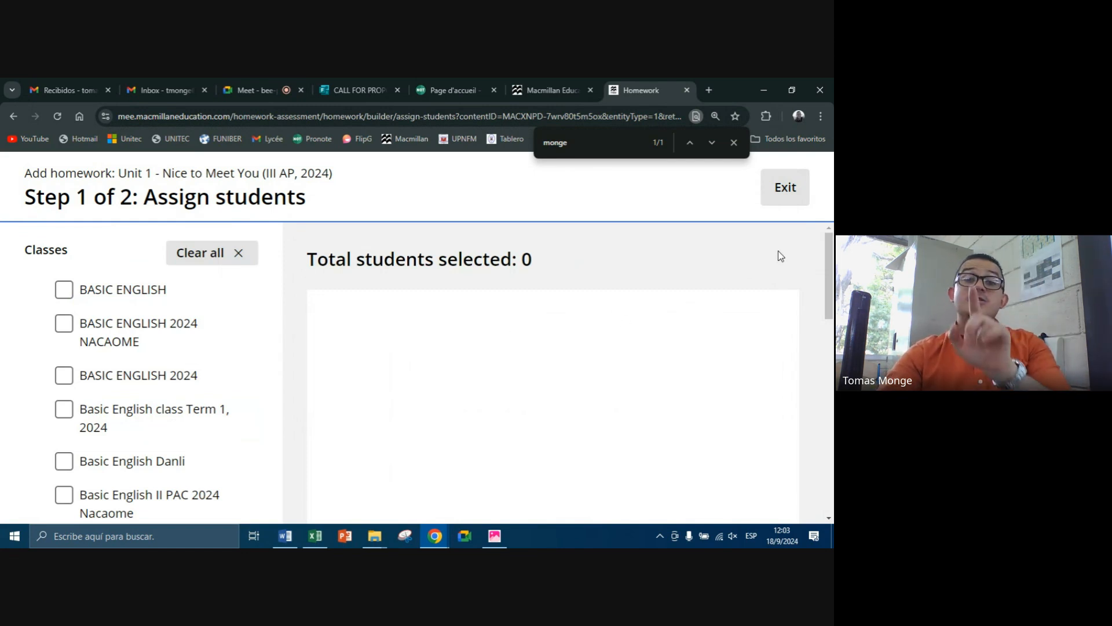
scroll(768, 339, down, 11)
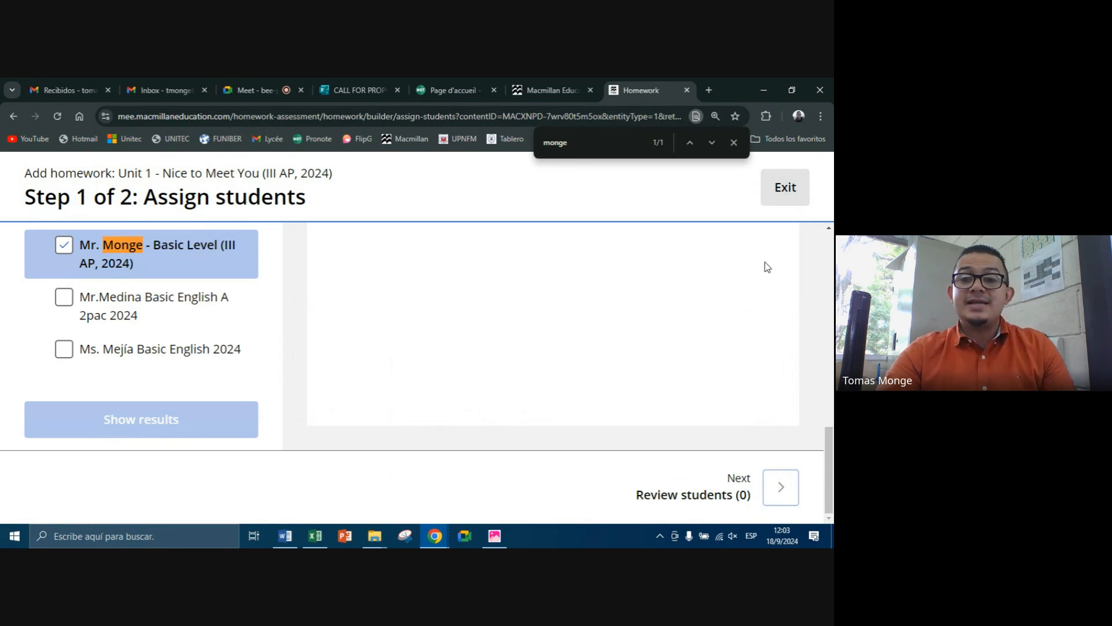
click(784, 200)
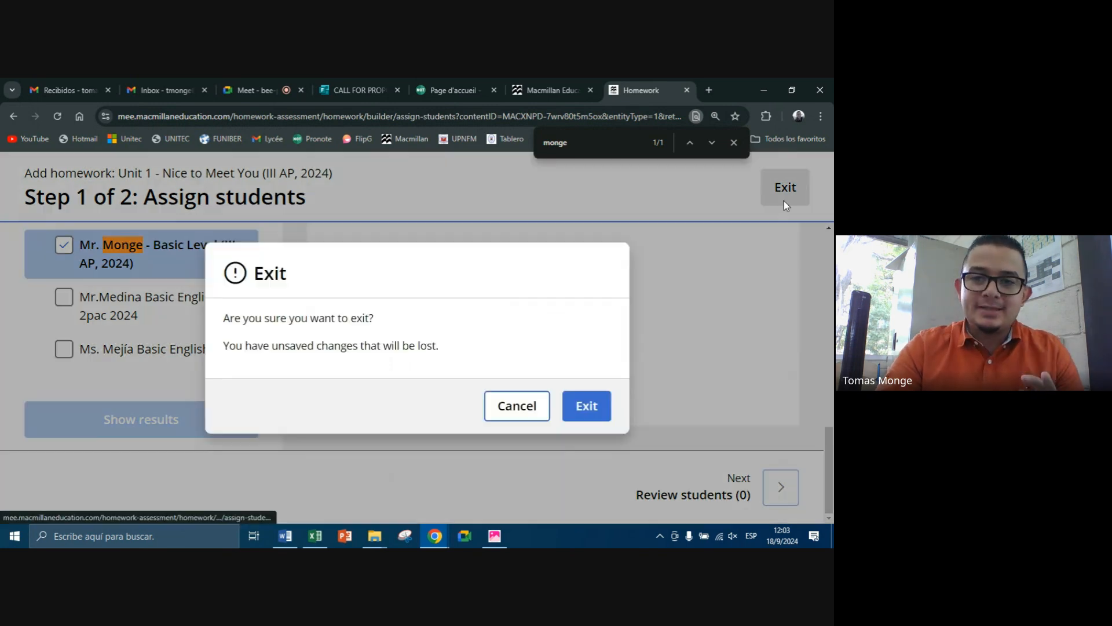
click(587, 406)
Open the homework's schedule settings and set the start date to 18 September 2024 at 19:00
scroll(571, 403, down, 3)
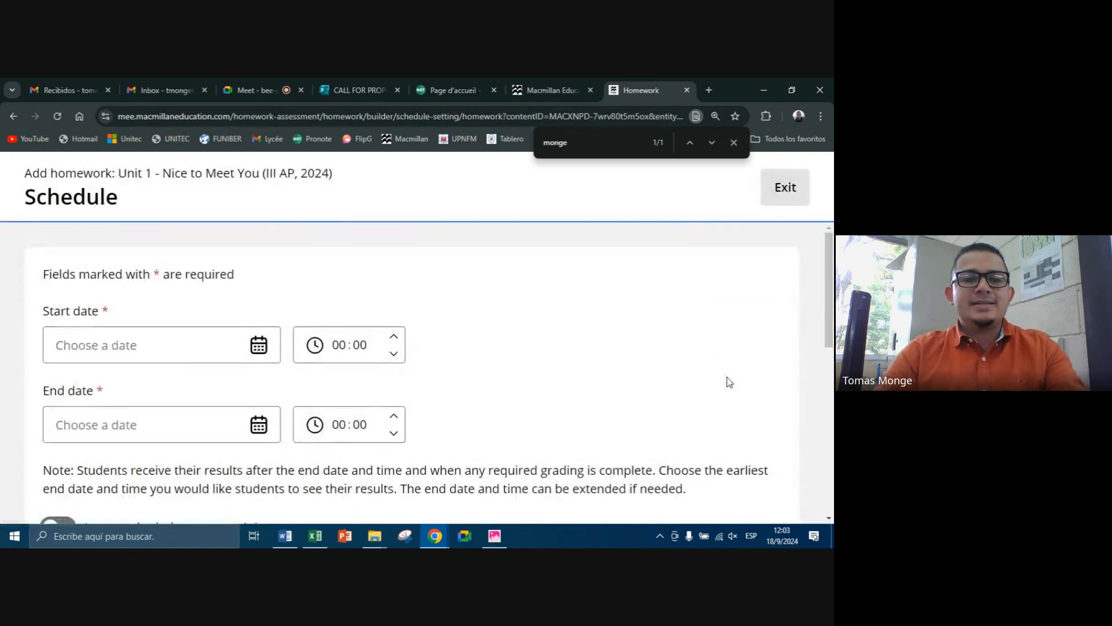
click(259, 347)
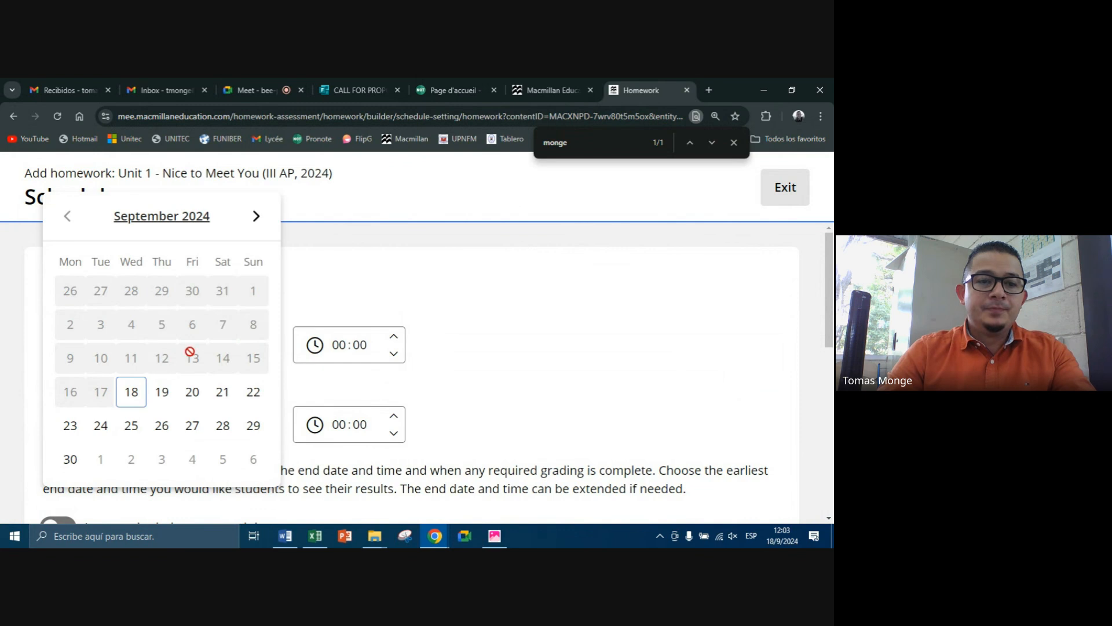
click(131, 391)
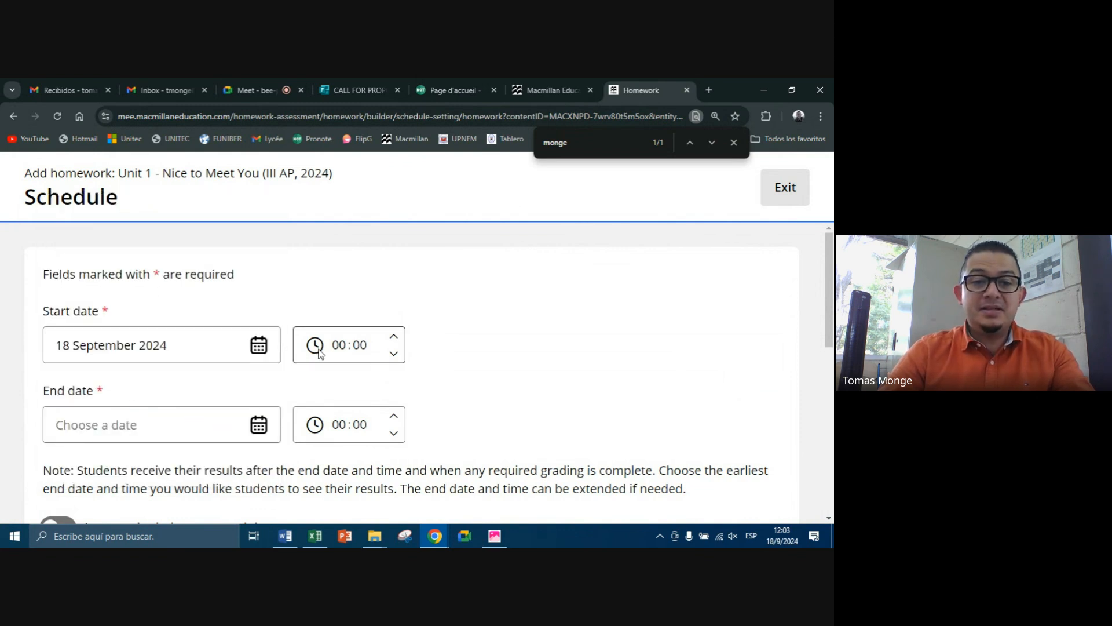
click(338, 345)
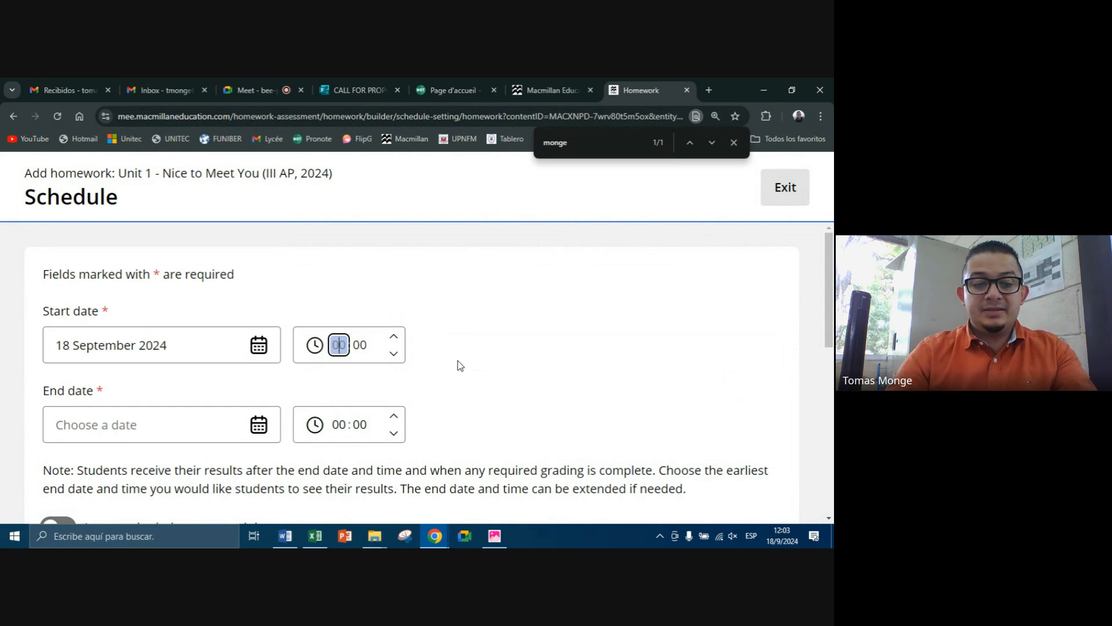
text(05)
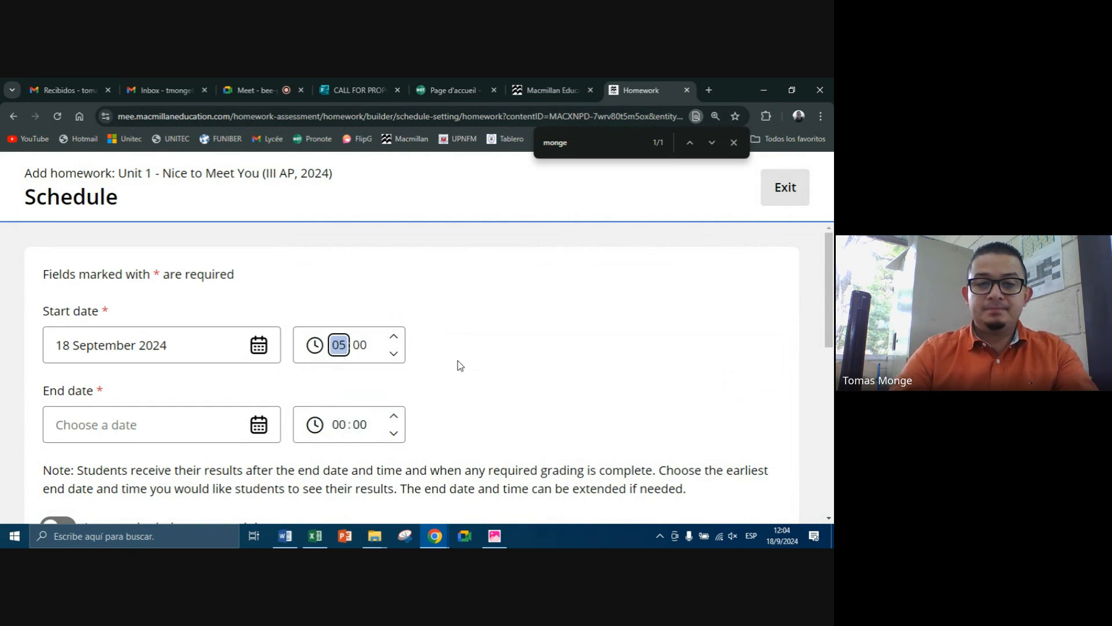
text(0)
text(7)
text(19)
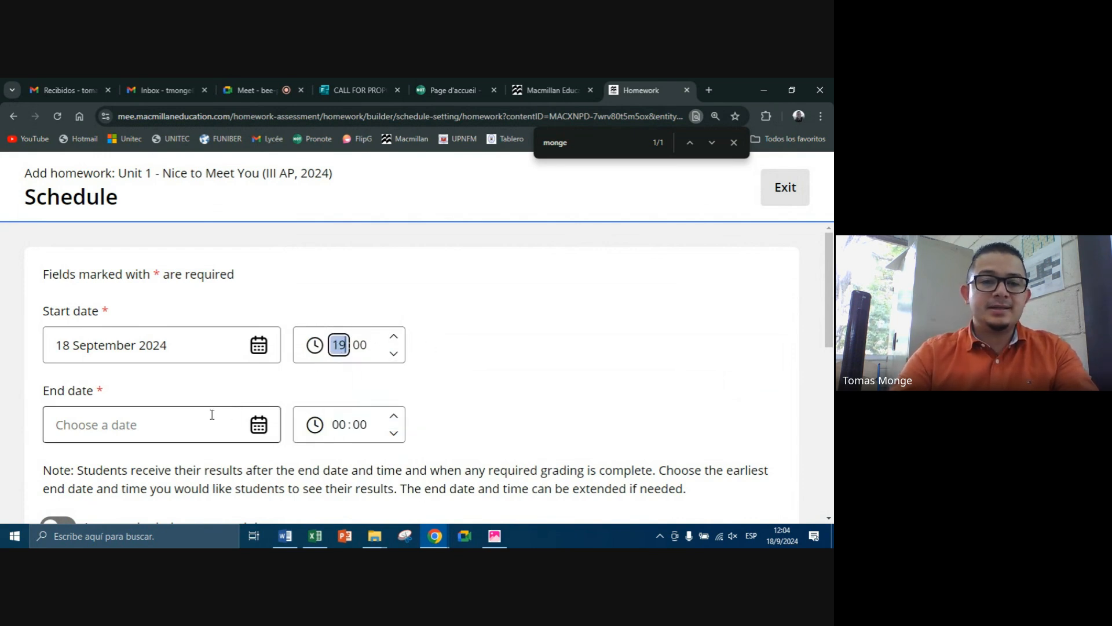
Set the homework's end date to 24 September 2024 and the end time's hour to 23
click(180, 417)
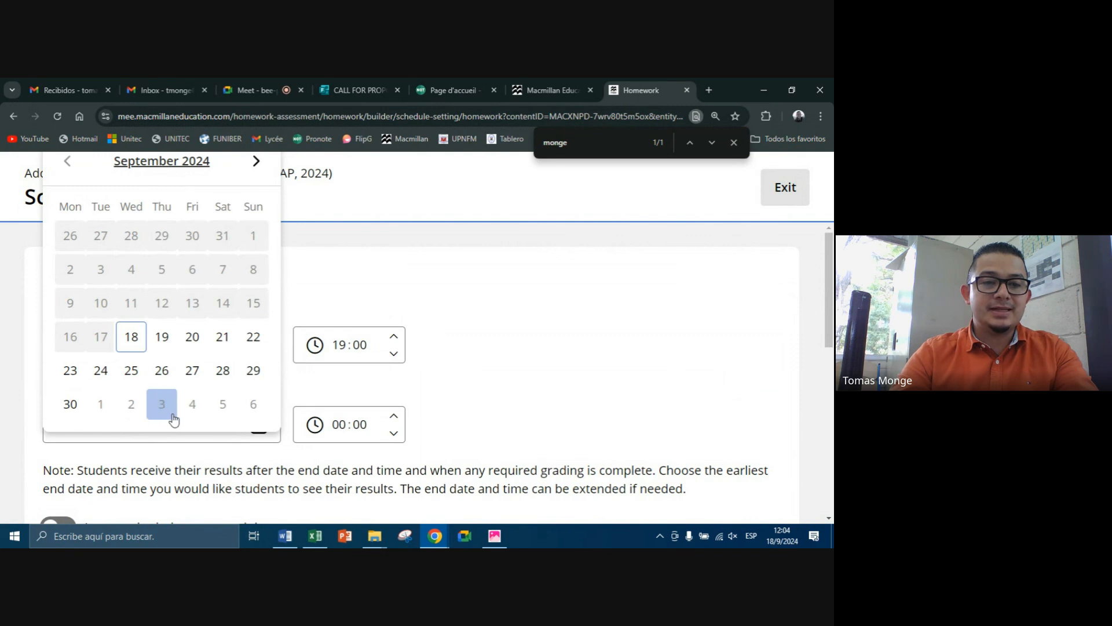
click(109, 370)
click(341, 424)
text(23)
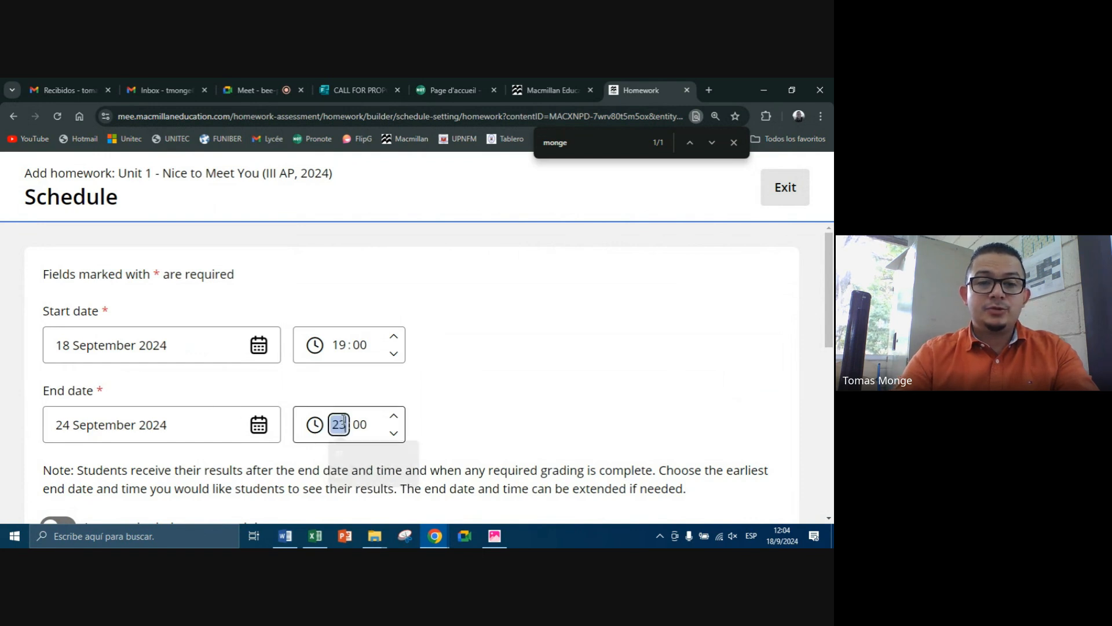
Set the end time's minutes to 59, and switch accepting submissions past the end date on and back off
click(365, 427)
text(59)
scroll(571, 384, down, 4)
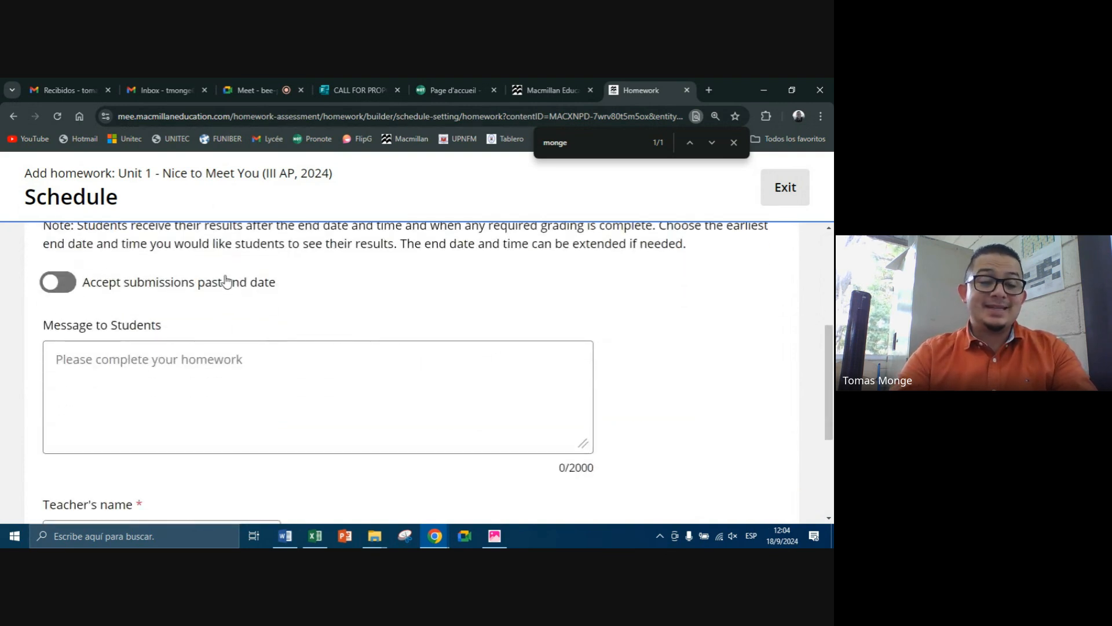
click(68, 285)
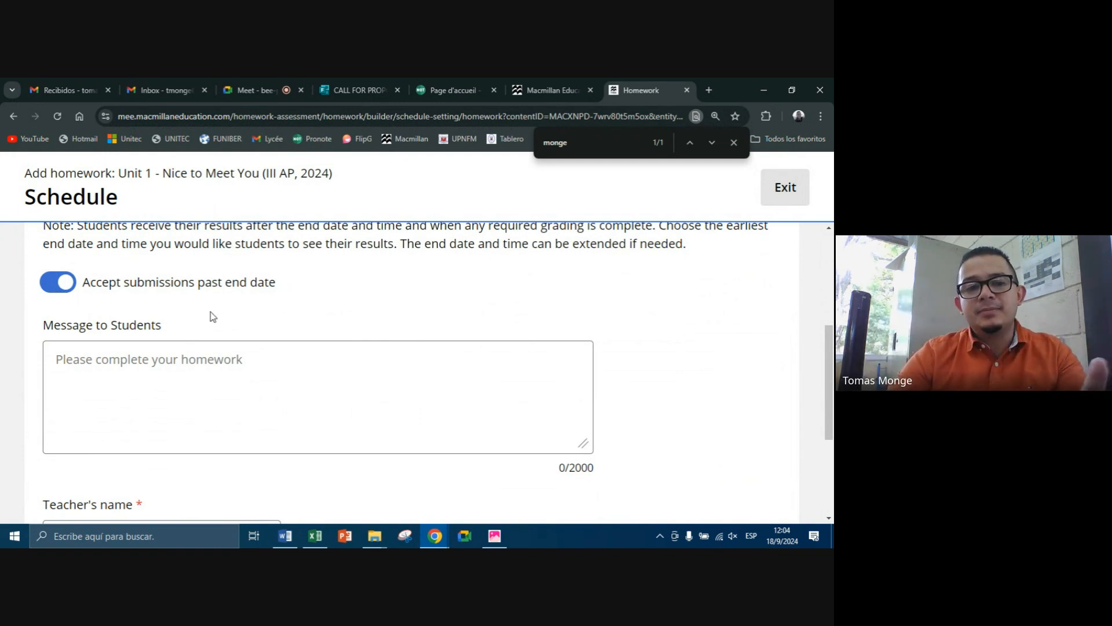
click(58, 282)
Enter the message to students: "Please complete these exercises before their due date."
click(134, 380)
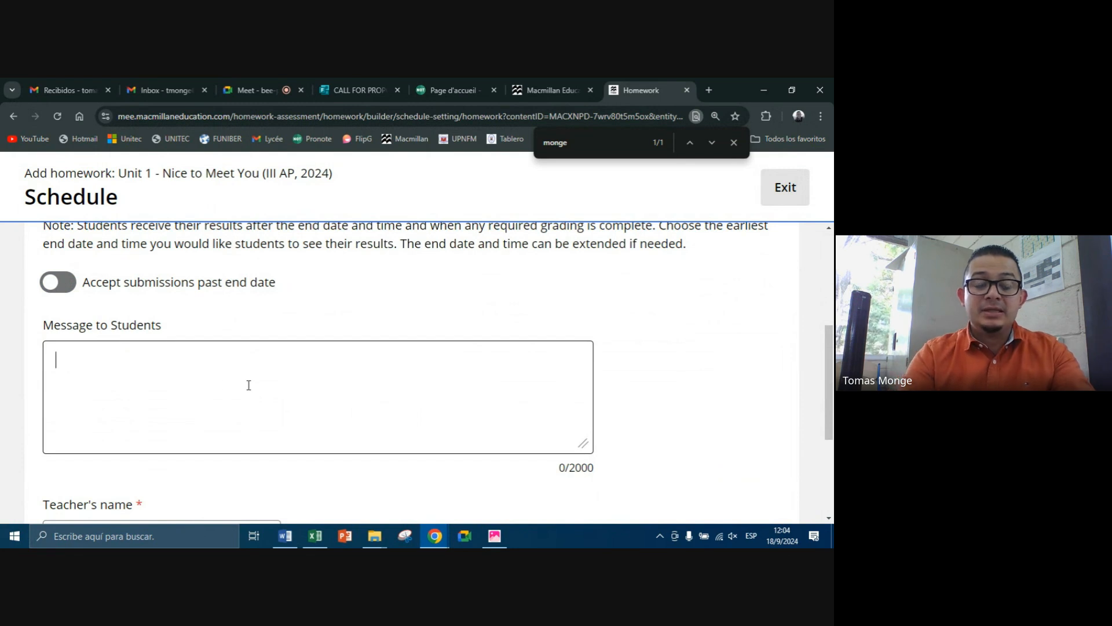
text(Please compe)
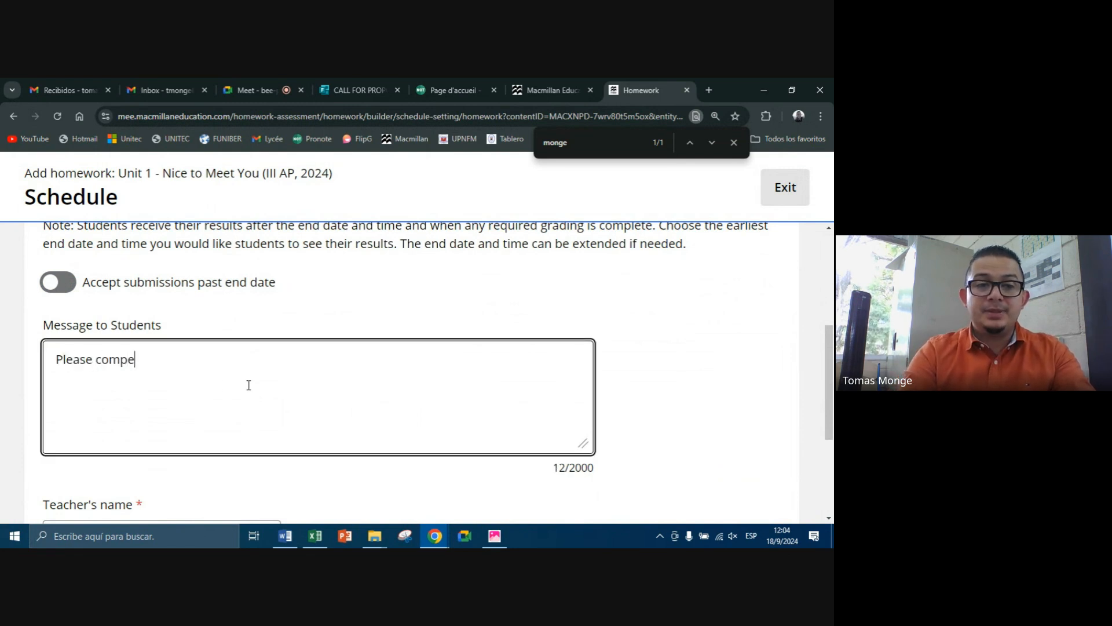
key(BackSpace)
text(lete these exercises )
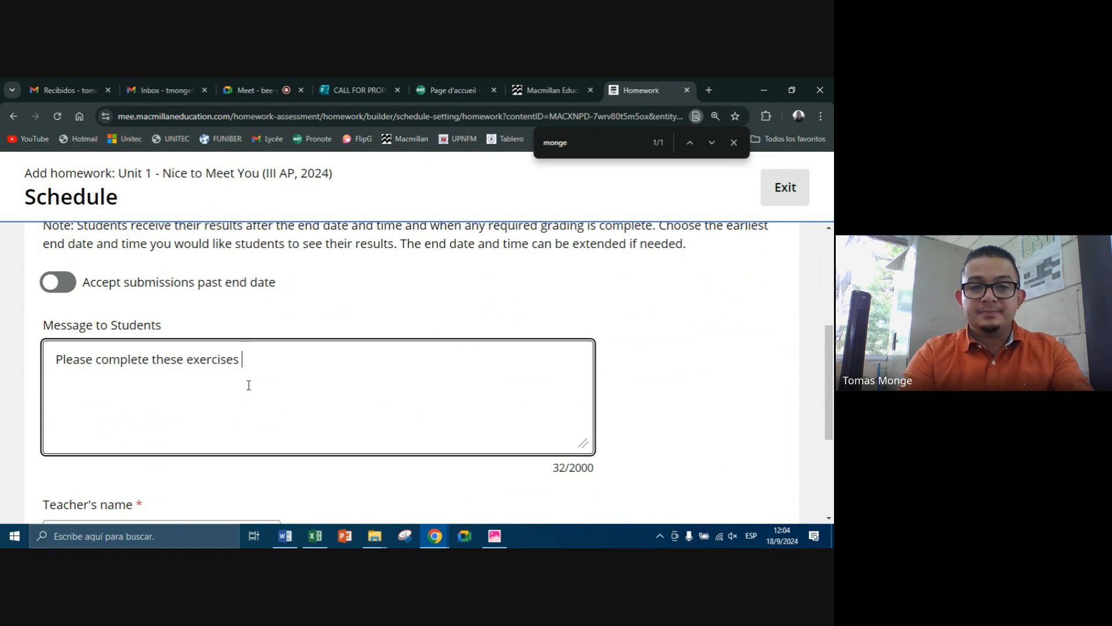
text(before t)
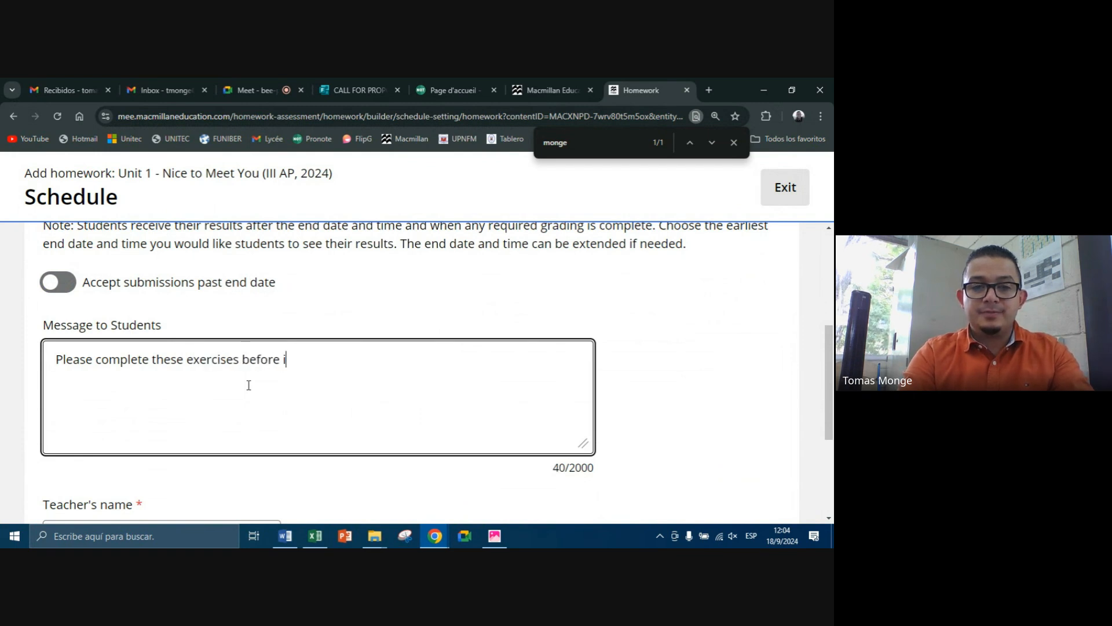
text(heir du)
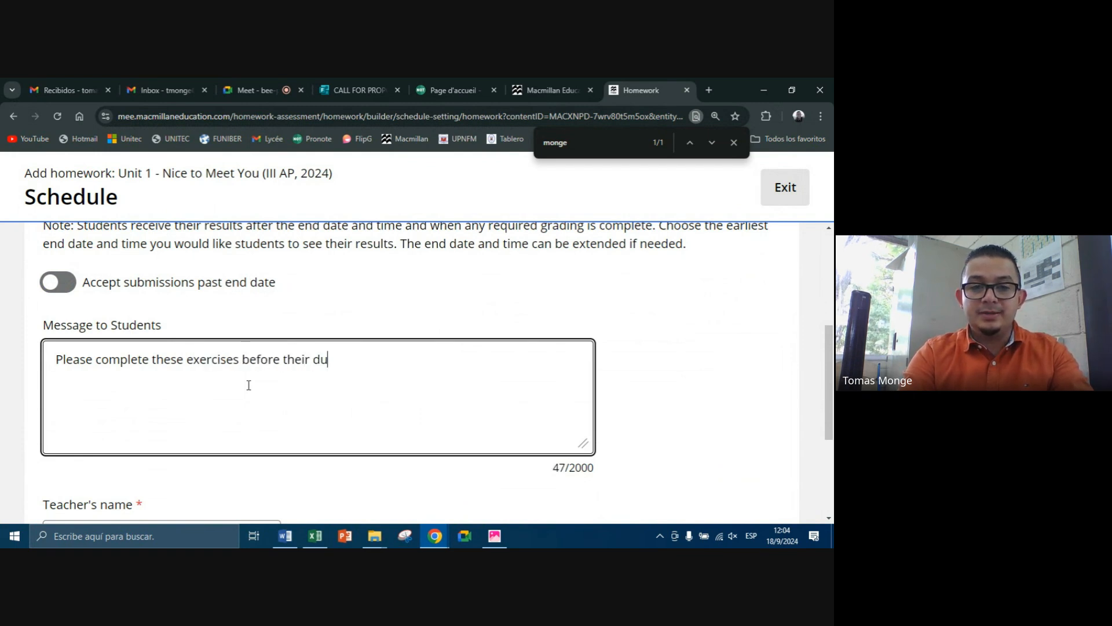
text(e date.)
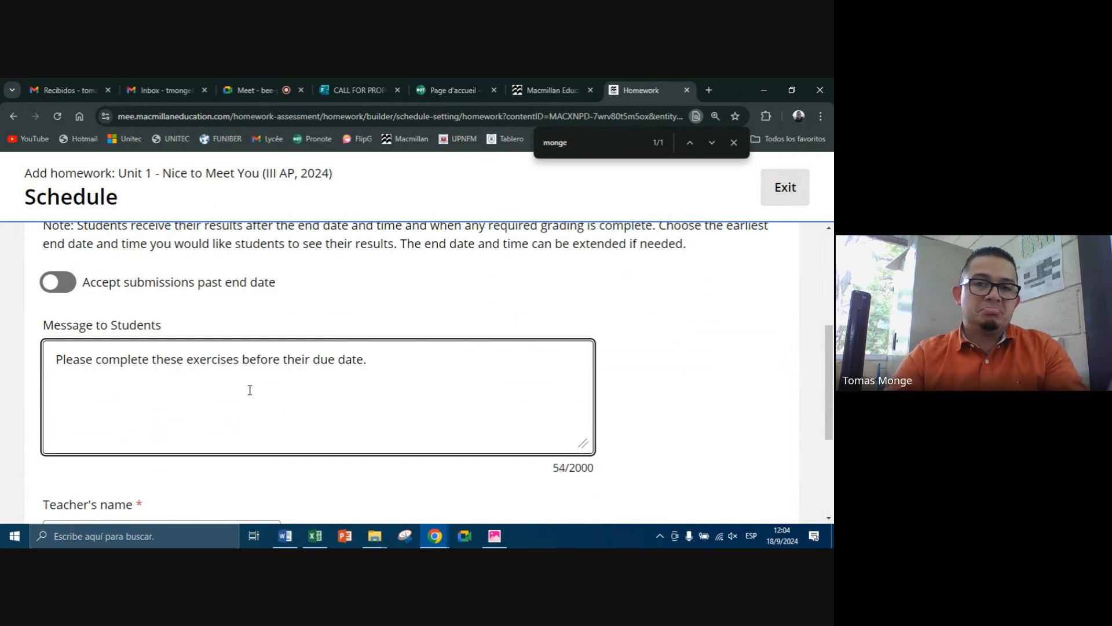
Replace the teacher's name shown to students with the teacher's title and full name, and save the schedule settings
scroll(250, 390, down, 3)
triple_click(162, 352)
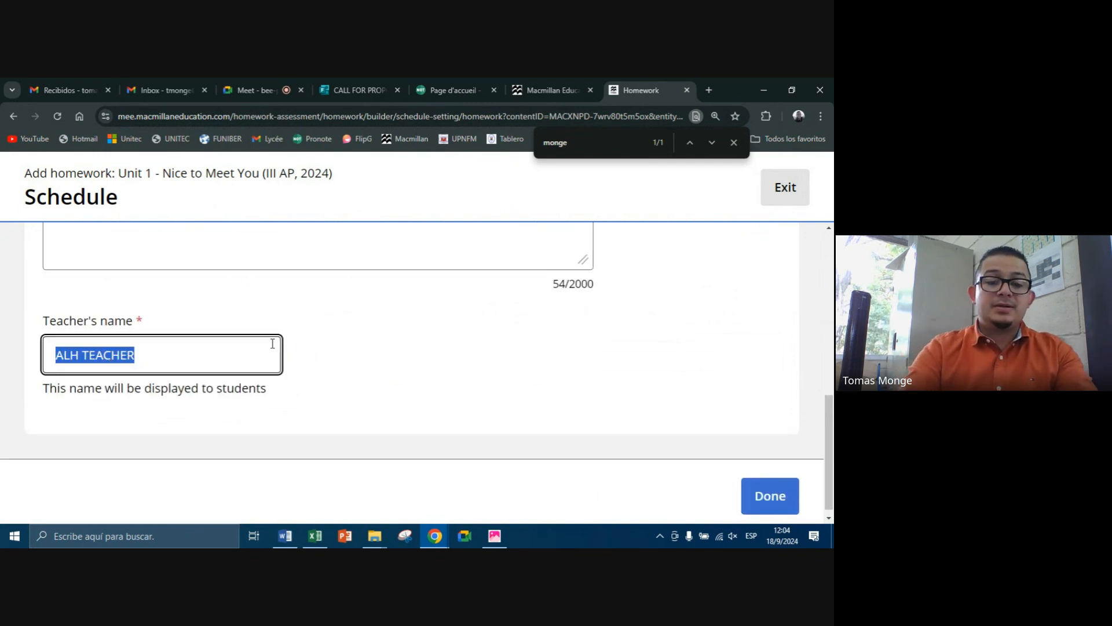
text(Mr.)
key(Down)
key(Return)
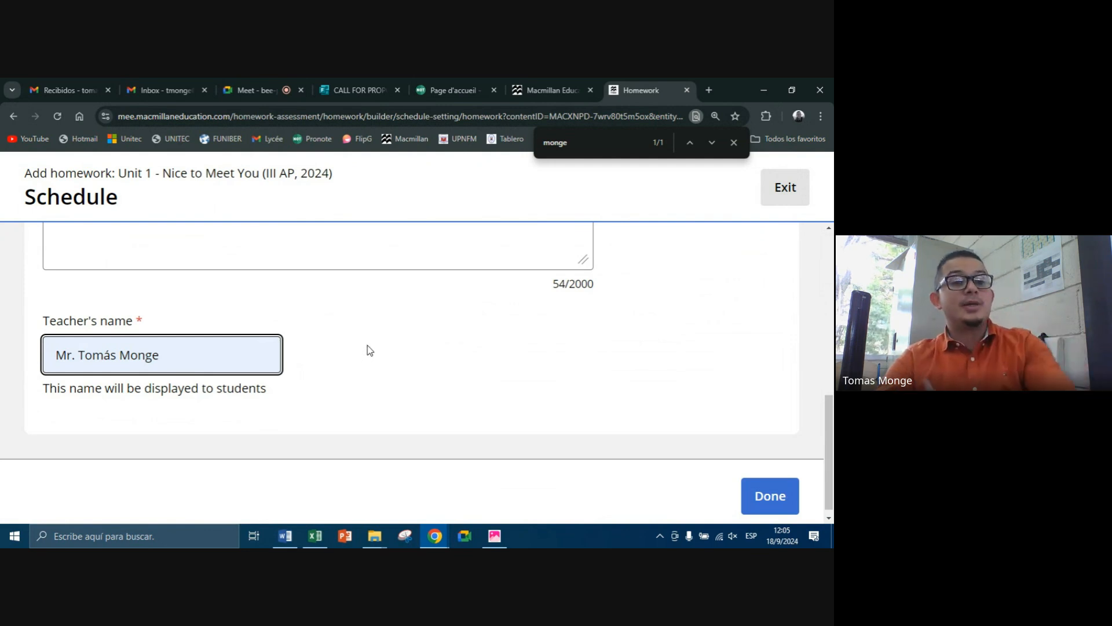
click(750, 497)
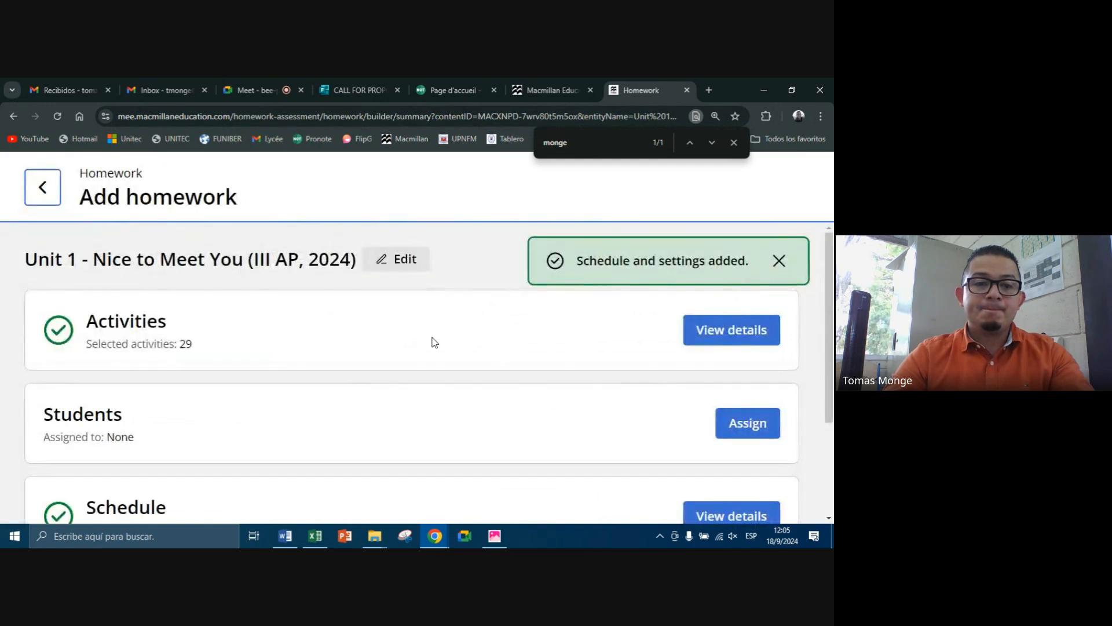
Review the activities, students and schedule sections of the homework summary
scroll(440, 342, down, 3)
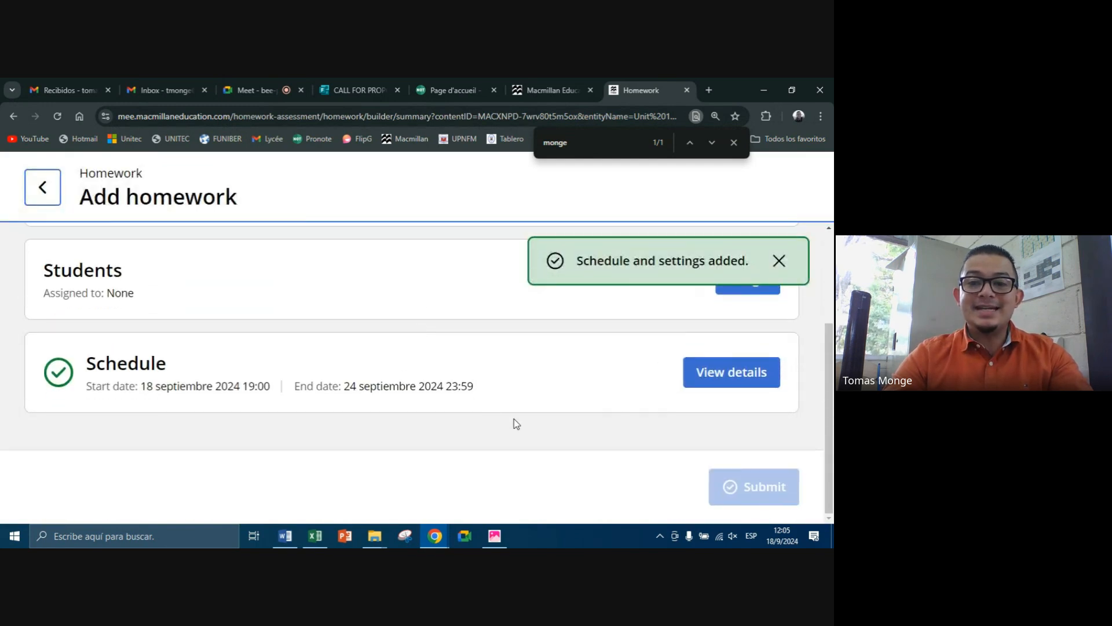
scroll(166, 342, up, 3)
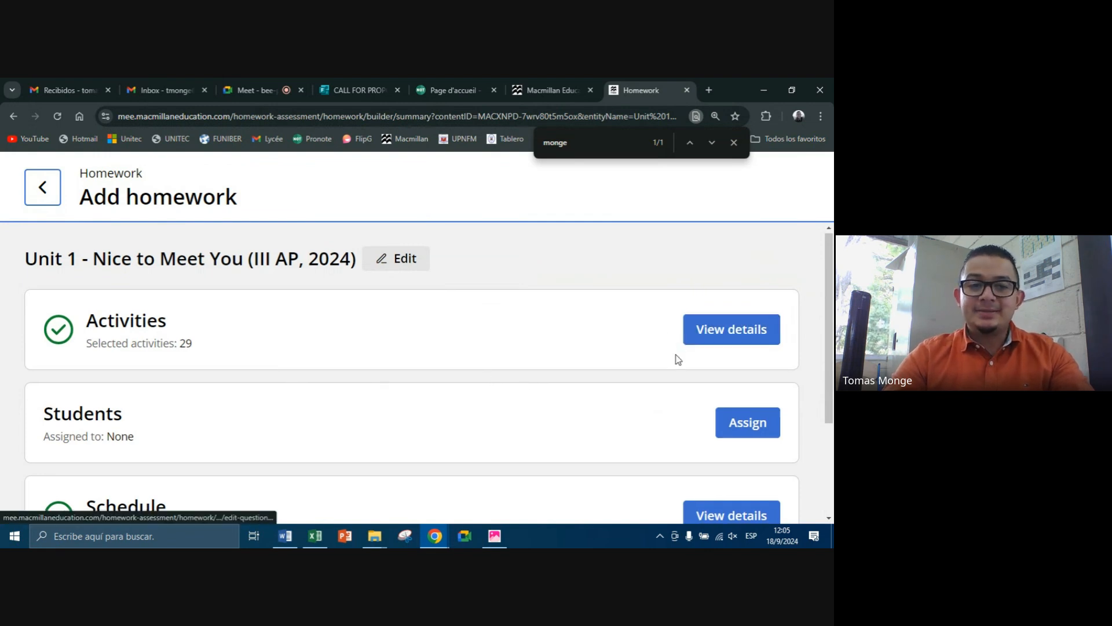
scroll(222, 454, down, 3)
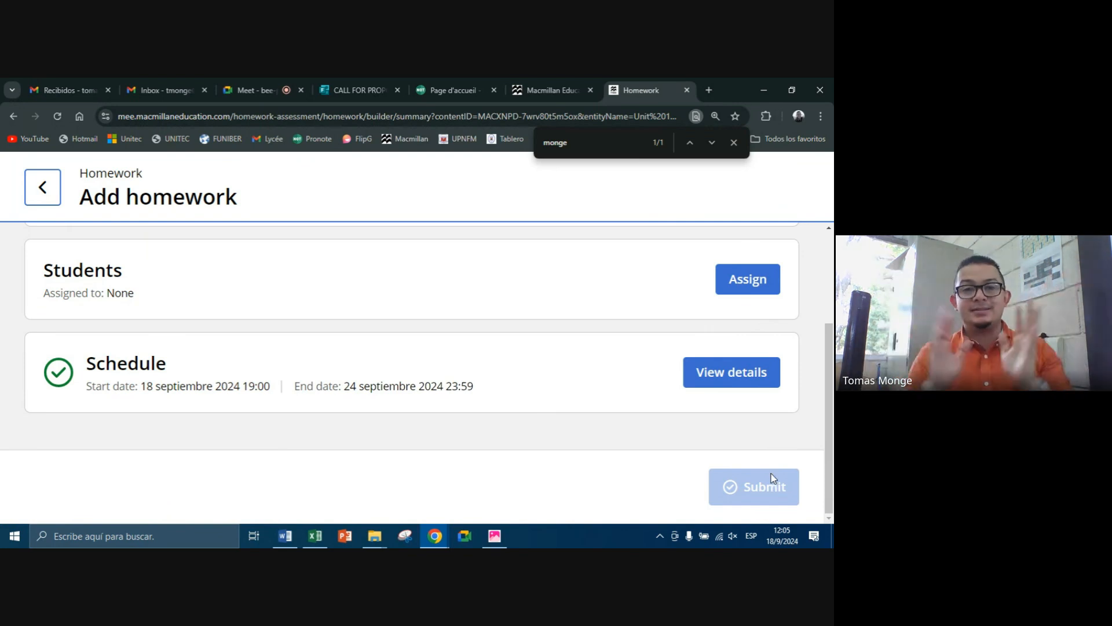
scroll(774, 475, up, 3)
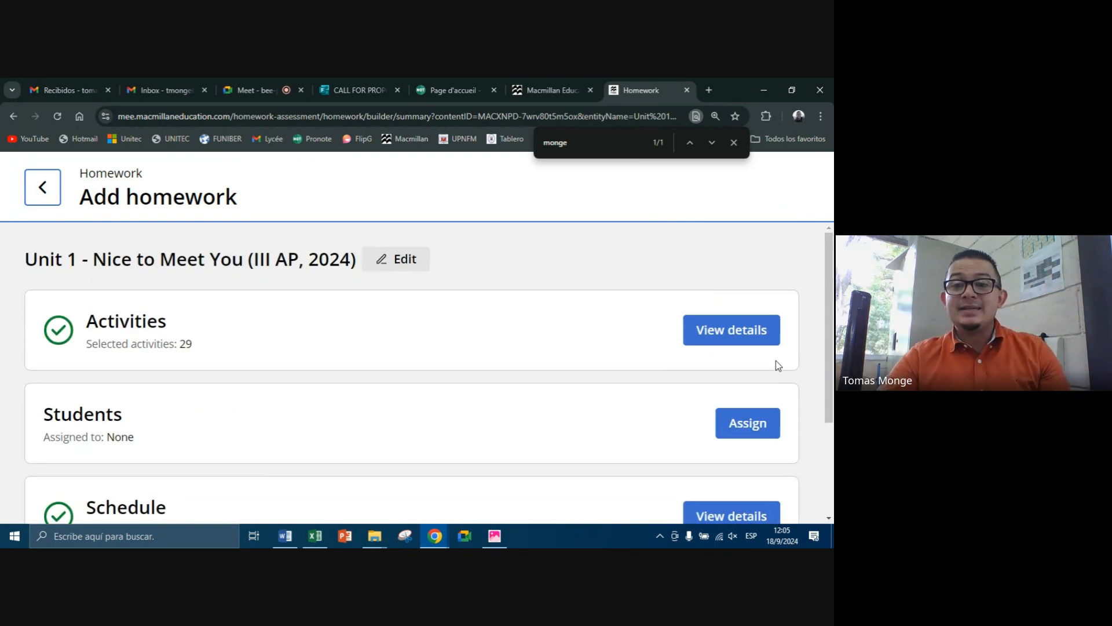
Leave the unsubmitted homework for the dashboard and look through the drafts, including the Unit 1 - Nice to Meet You draft
click(27, 198)
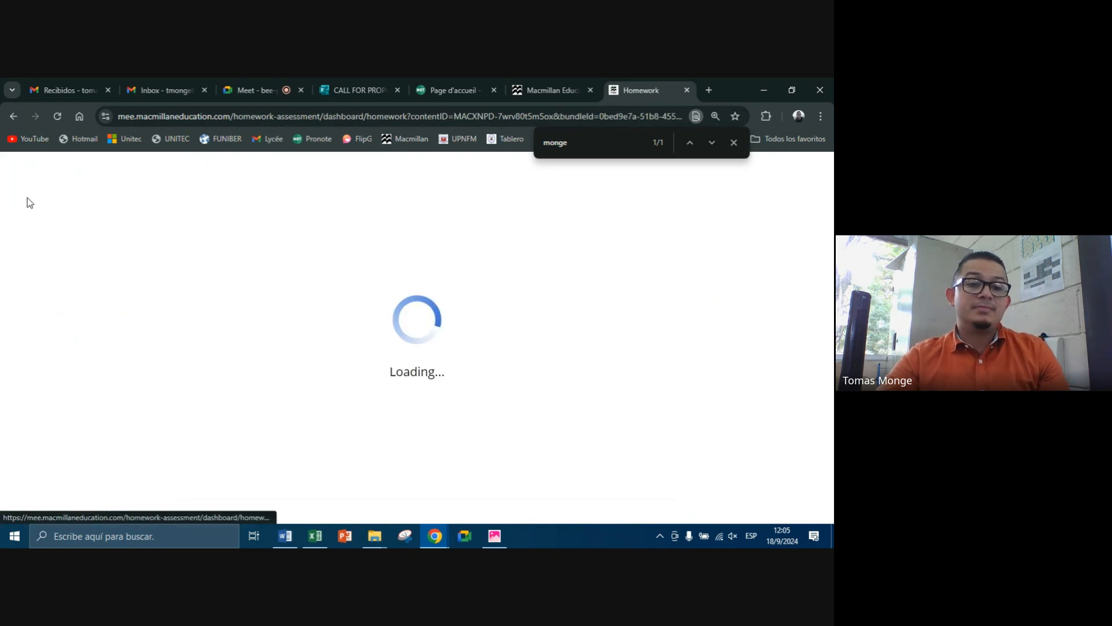
click(440, 325)
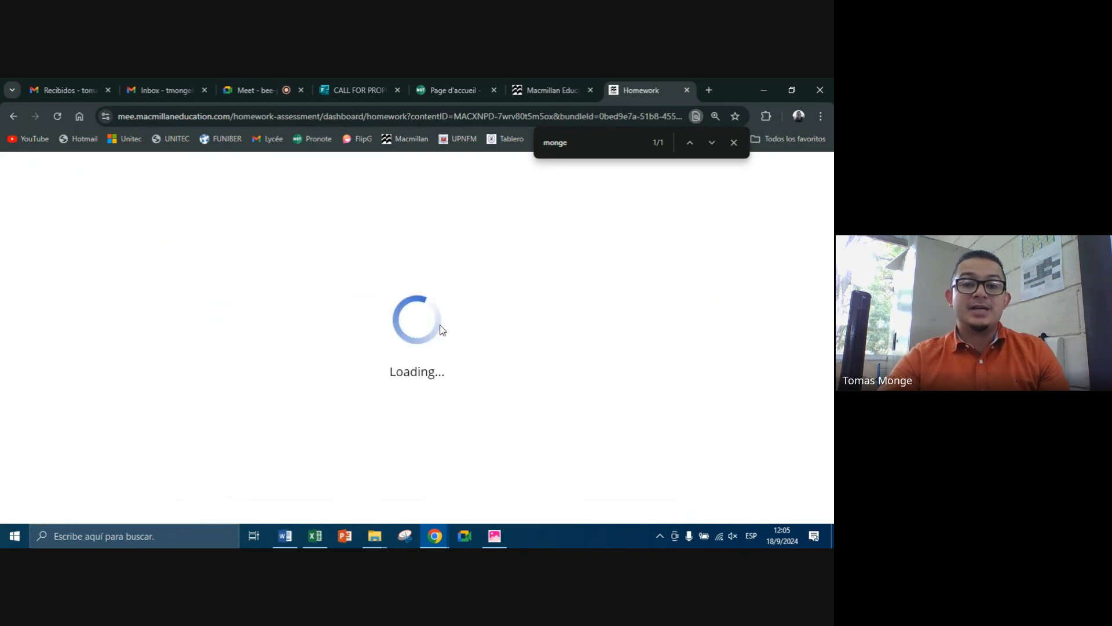
scroll(356, 388, down, 2)
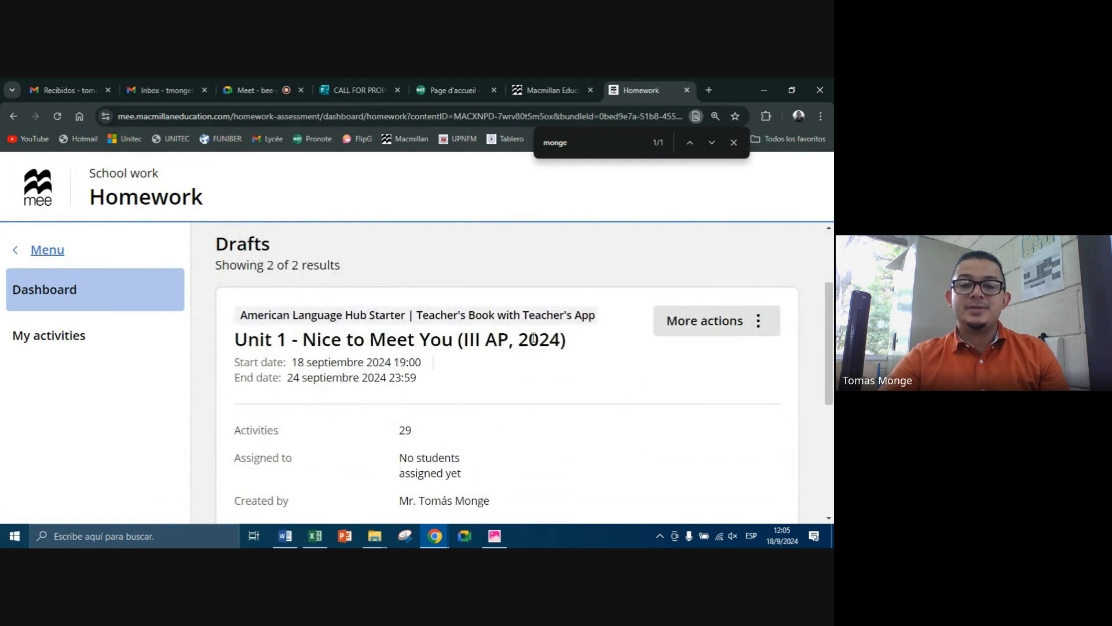
scroll(556, 420, down, 2)
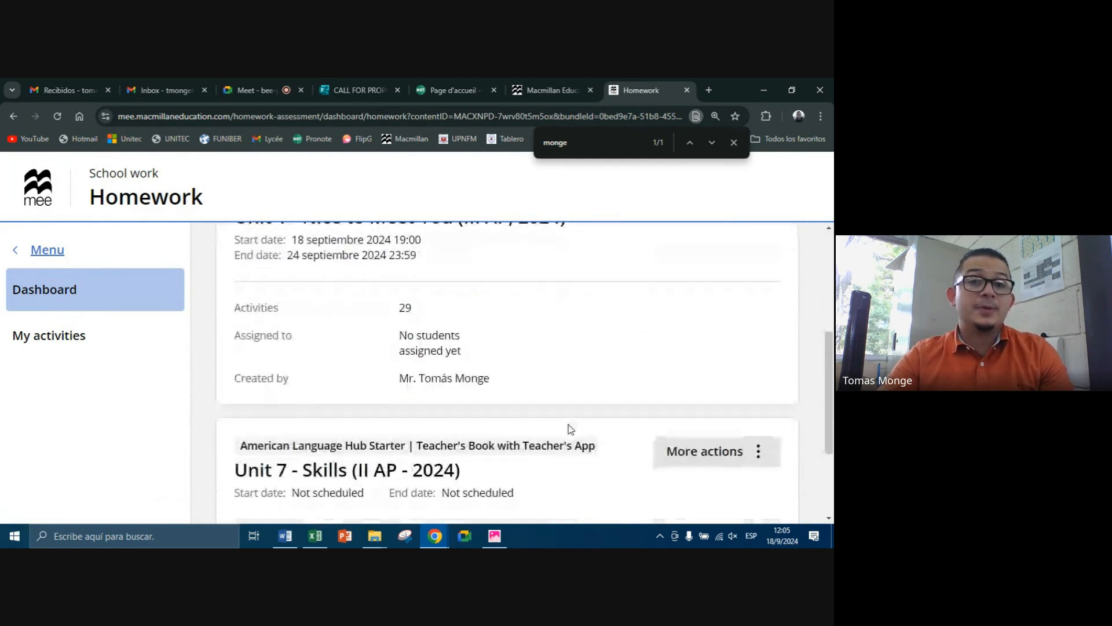
scroll(565, 436, up, 2)
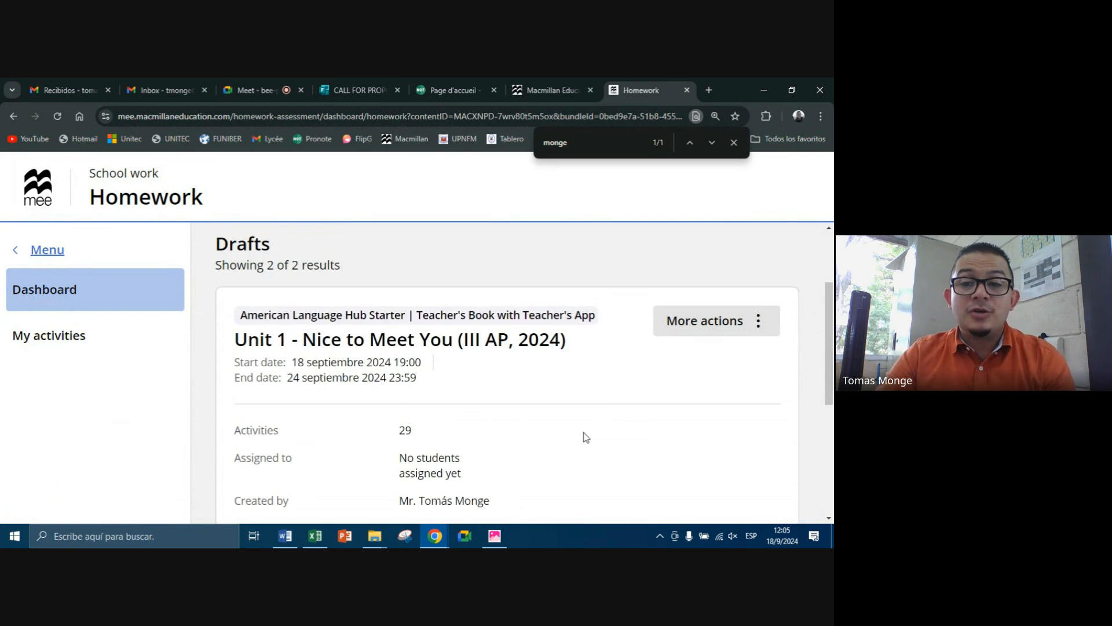
Open the Unit 1 - Nice to Meet You draft for editing, check its sections, and return to the list of drafts
click(752, 336)
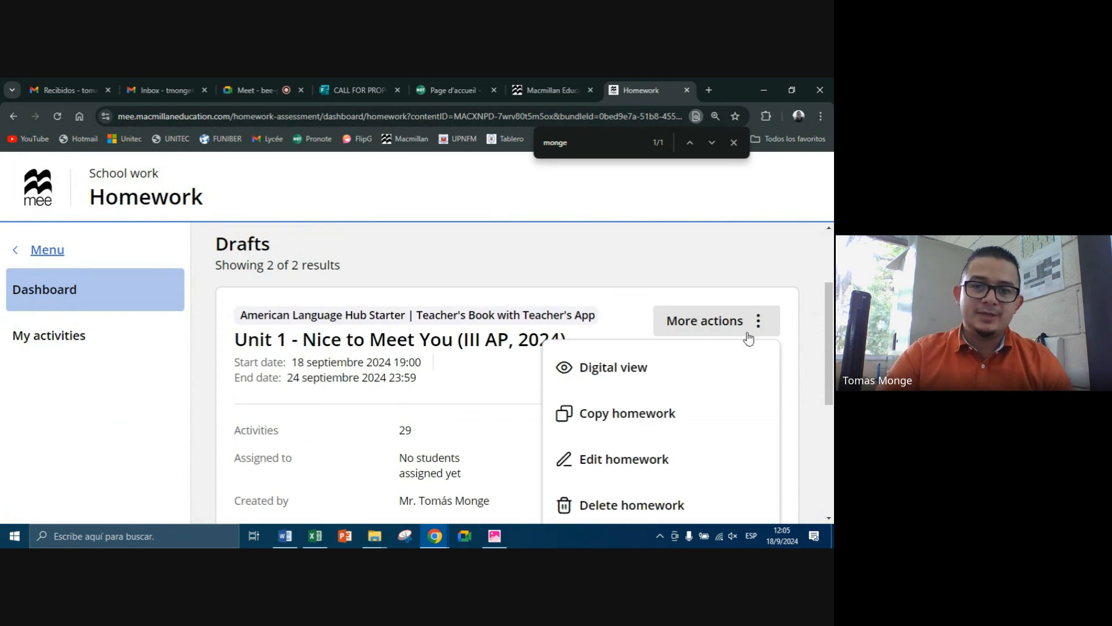
click(636, 469)
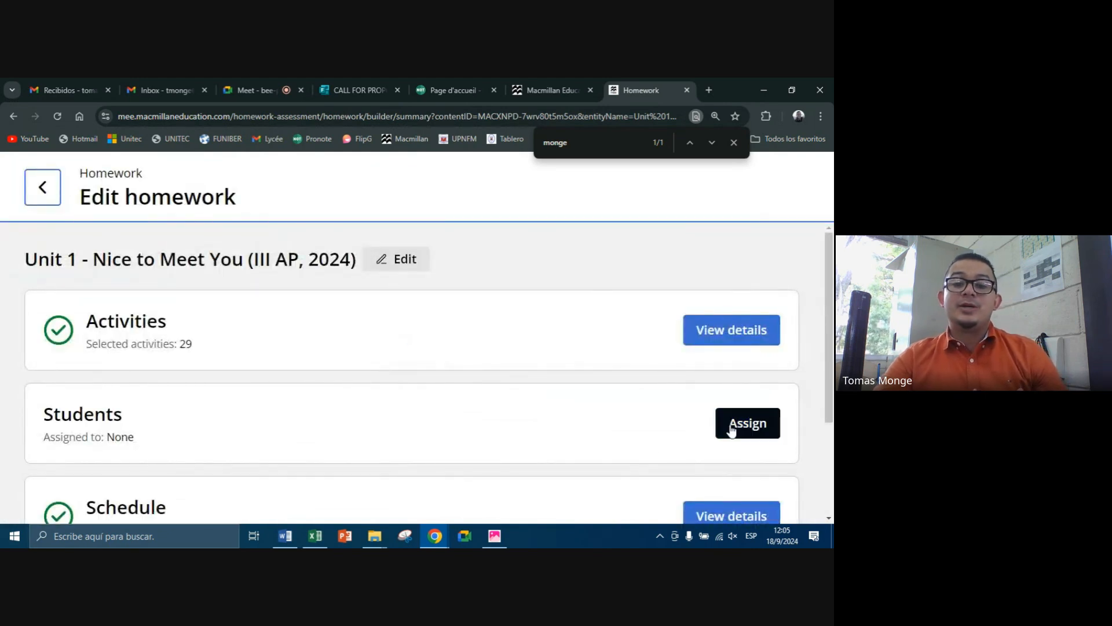
scroll(732, 425, down, 3)
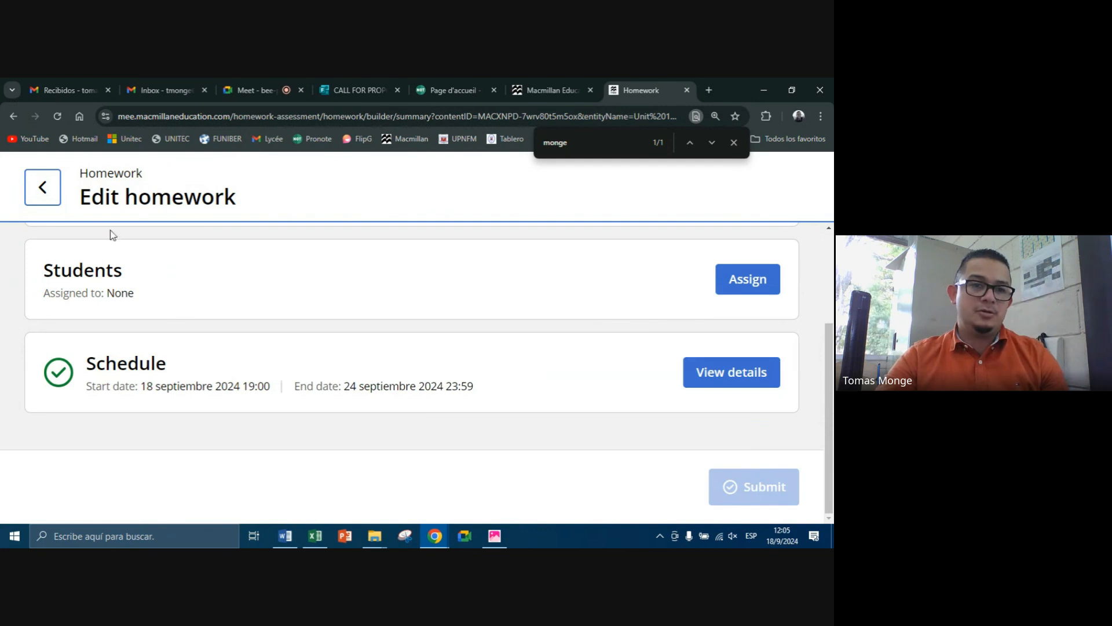
click(32, 185)
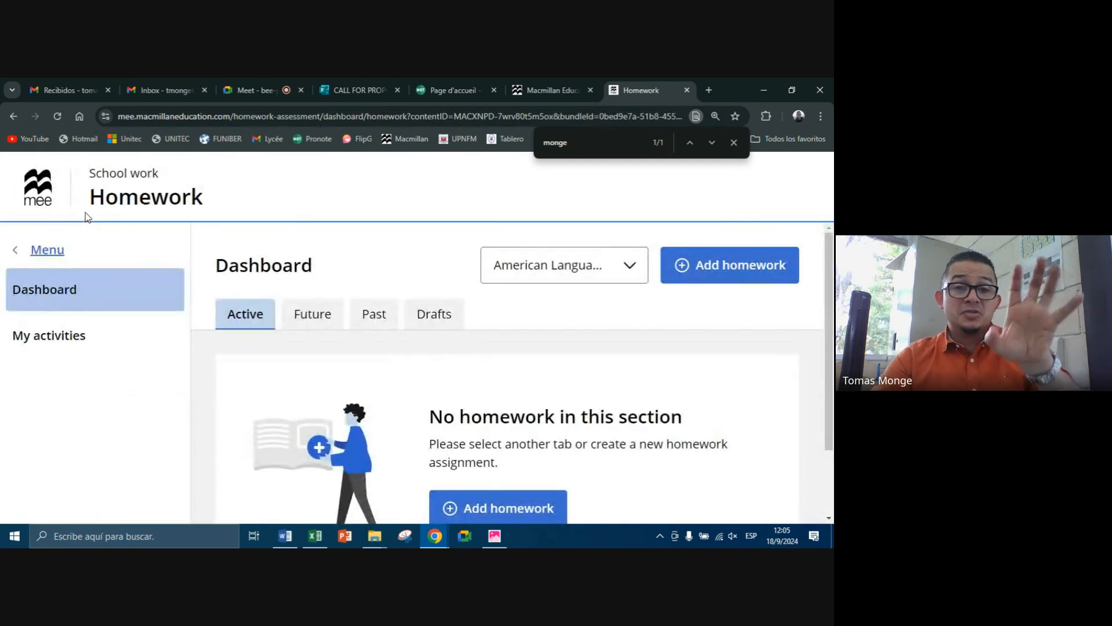
click(430, 308)
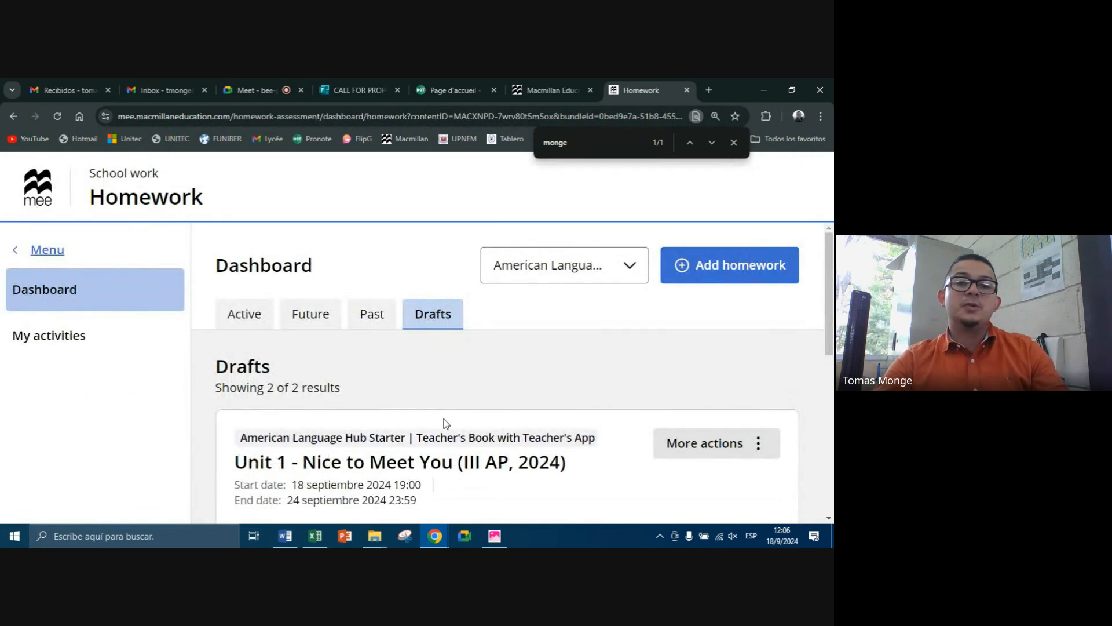